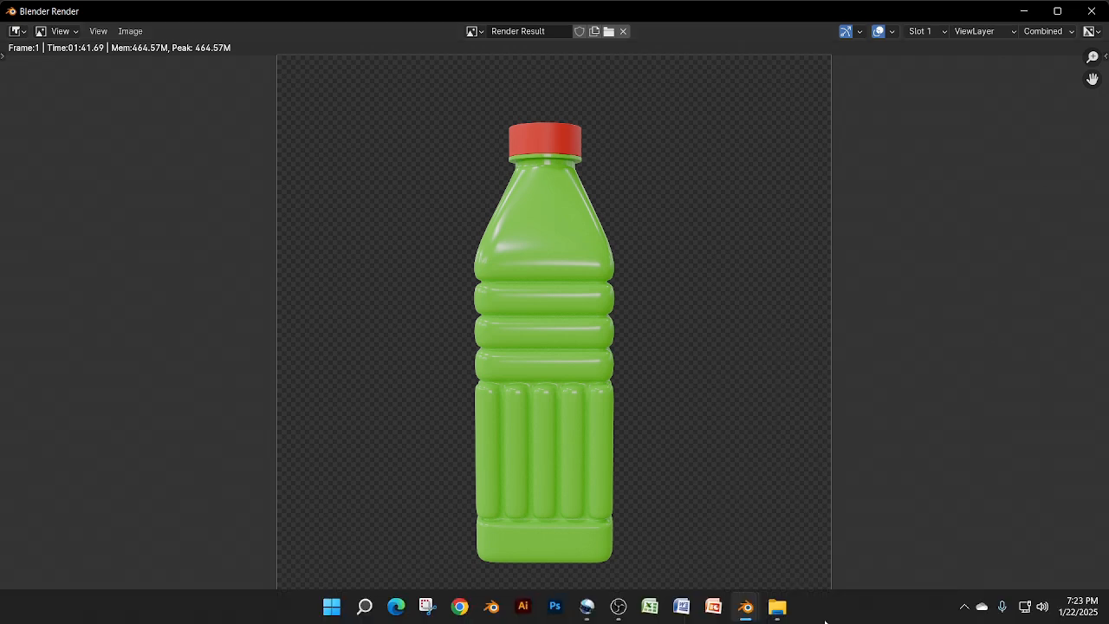
Step: Start a new General file and view the default cube from the front
{"action": "left_click", "coordinate": [617, 607]}
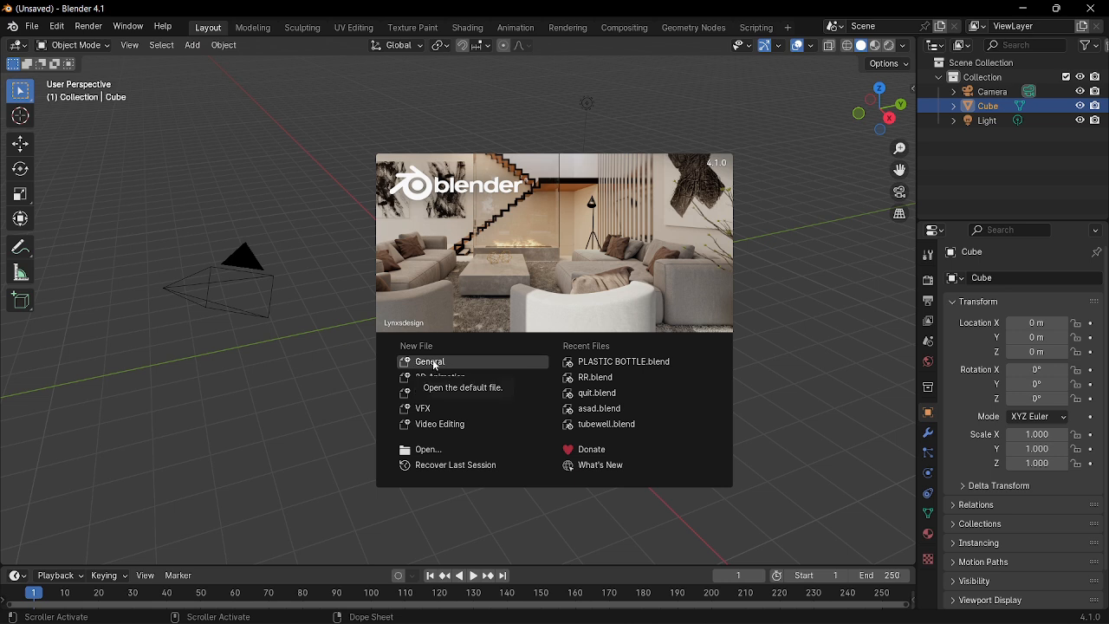
{"action": "left_click", "coordinate": [433, 364]}
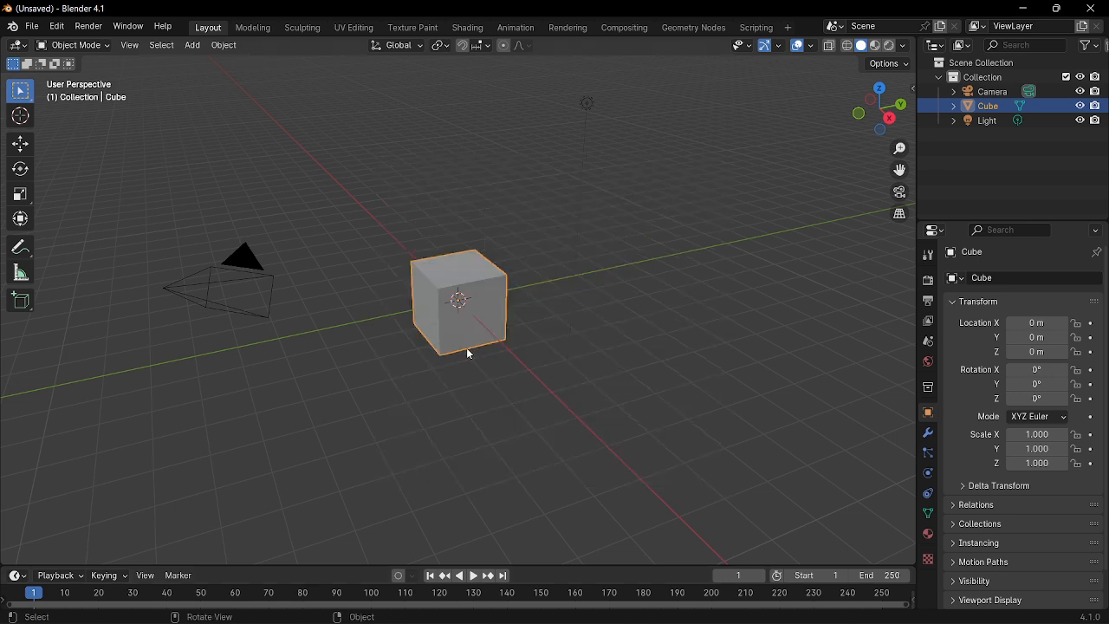
{"action": "key", "text": "KP_1"}
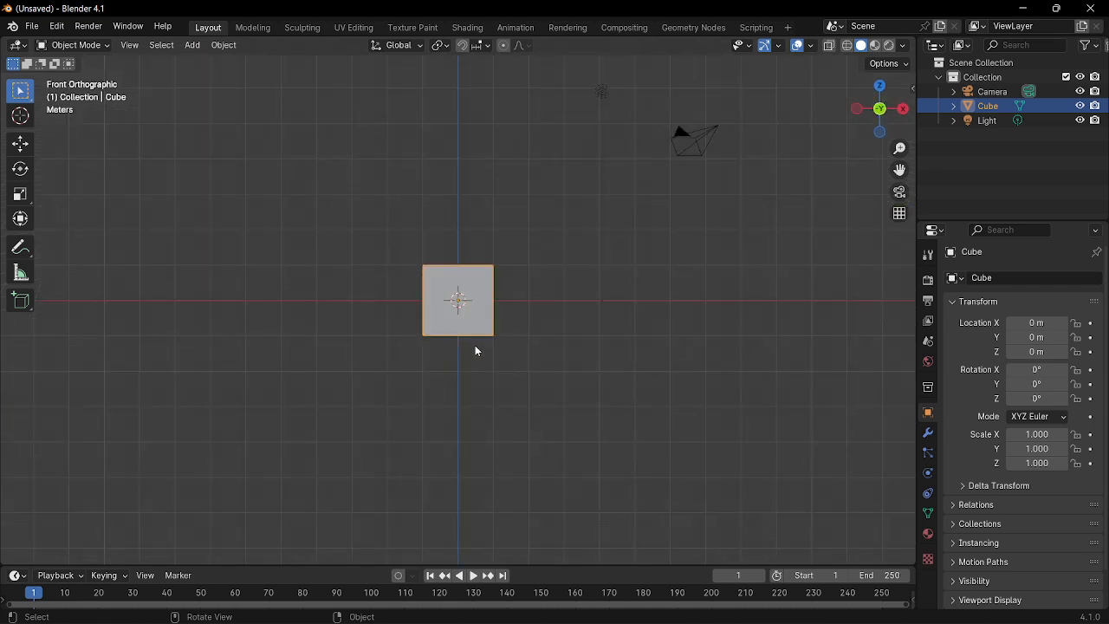
{"action": "left_click", "coordinate": [911, 90]}
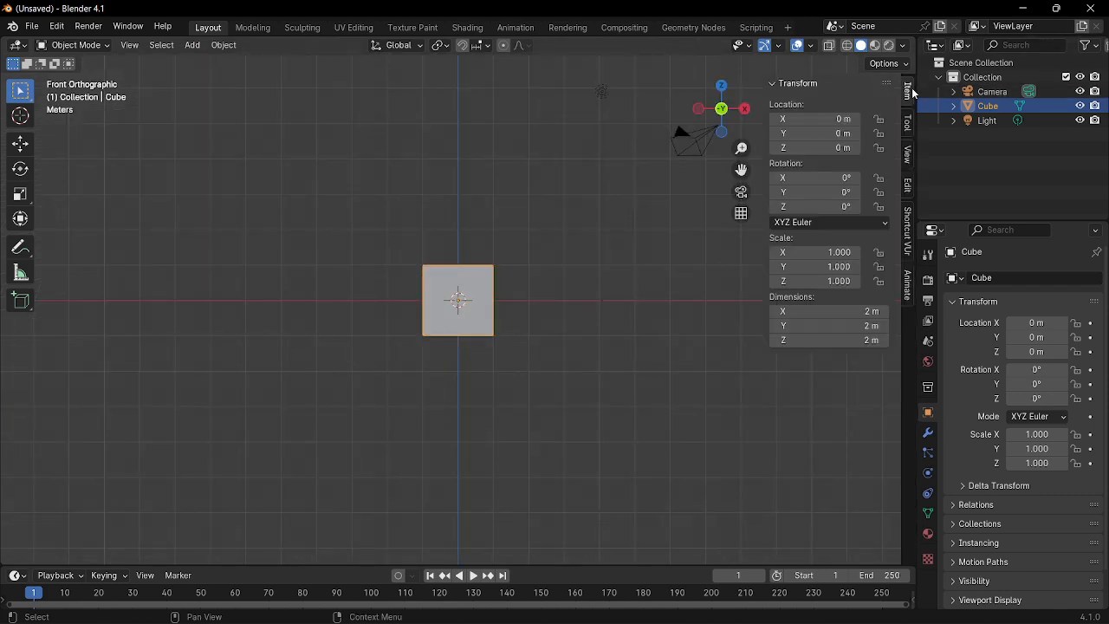
{"action": "key", "text": "n"}
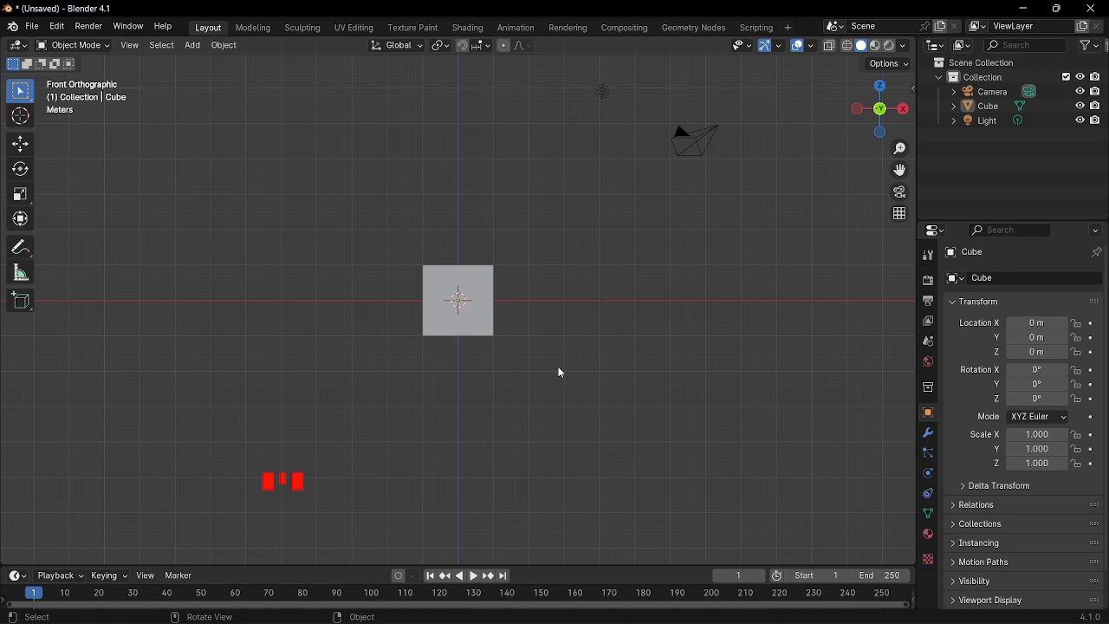
Step: Turn on X-ray for the cube and raise its top vertices about 4.95 m along the Z axis
{"action": "left_click", "coordinate": [483, 320]}
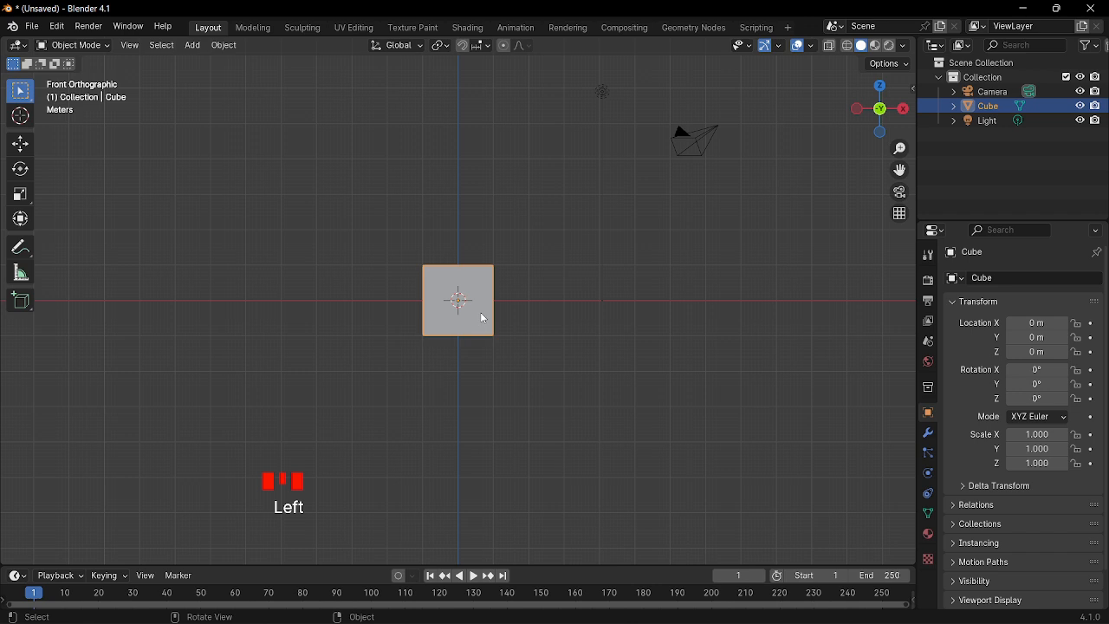
{"action": "left_click", "coordinate": [832, 46]}
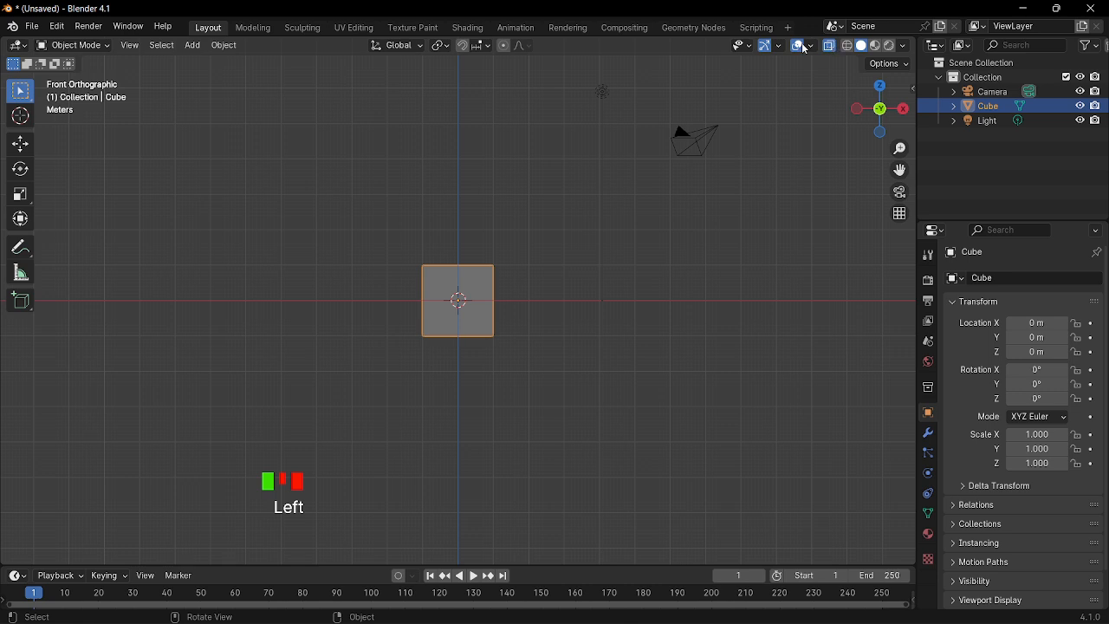
{"action": "key", "text": "Tab"}
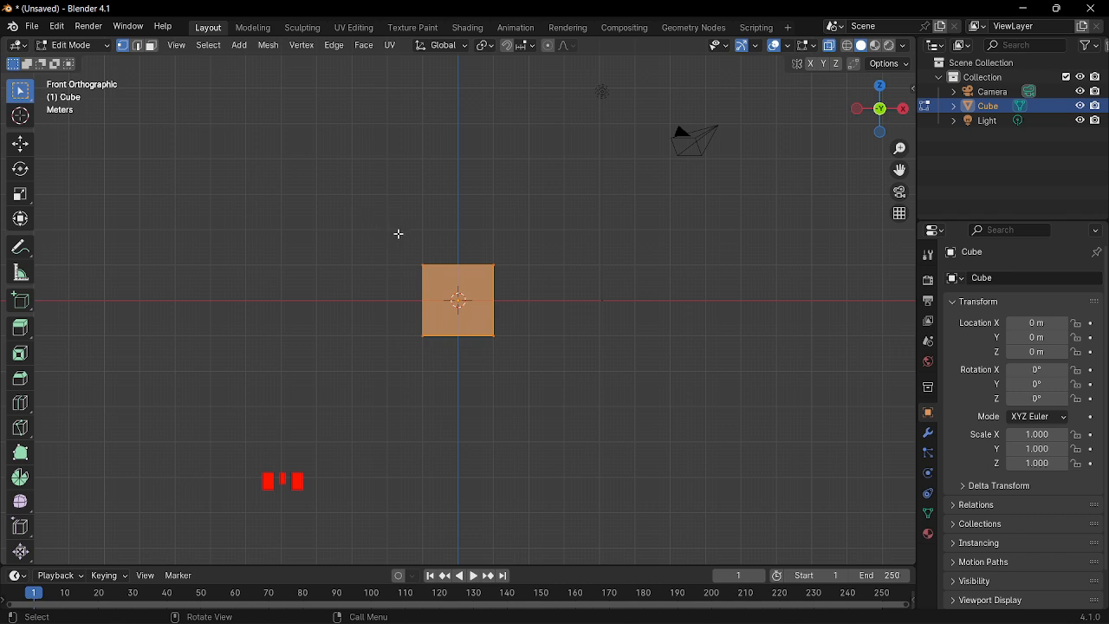
{"action": "left_click_drag", "start_coordinate": [398, 233], "coordinate": [548, 282]}
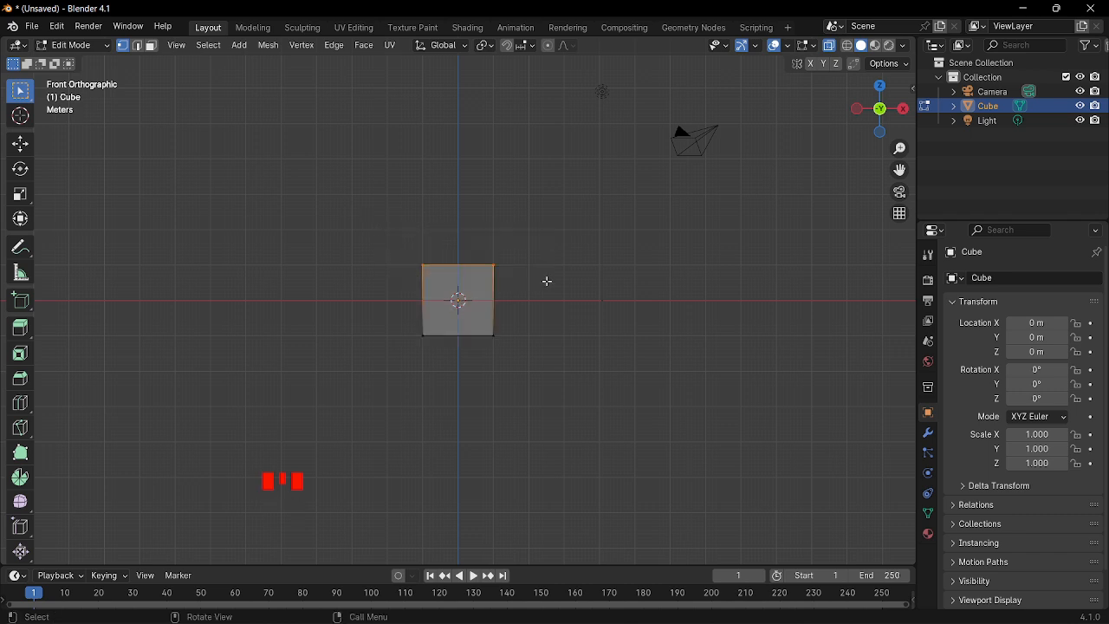
{"action": "key", "text": "g"}
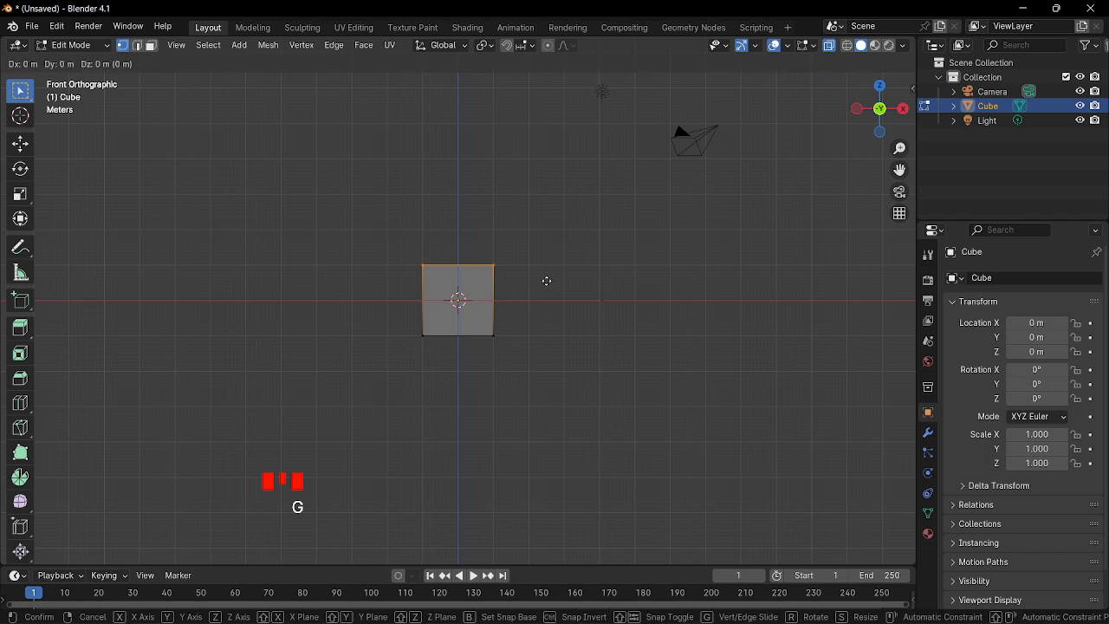
{"action": "key", "text": "z"}
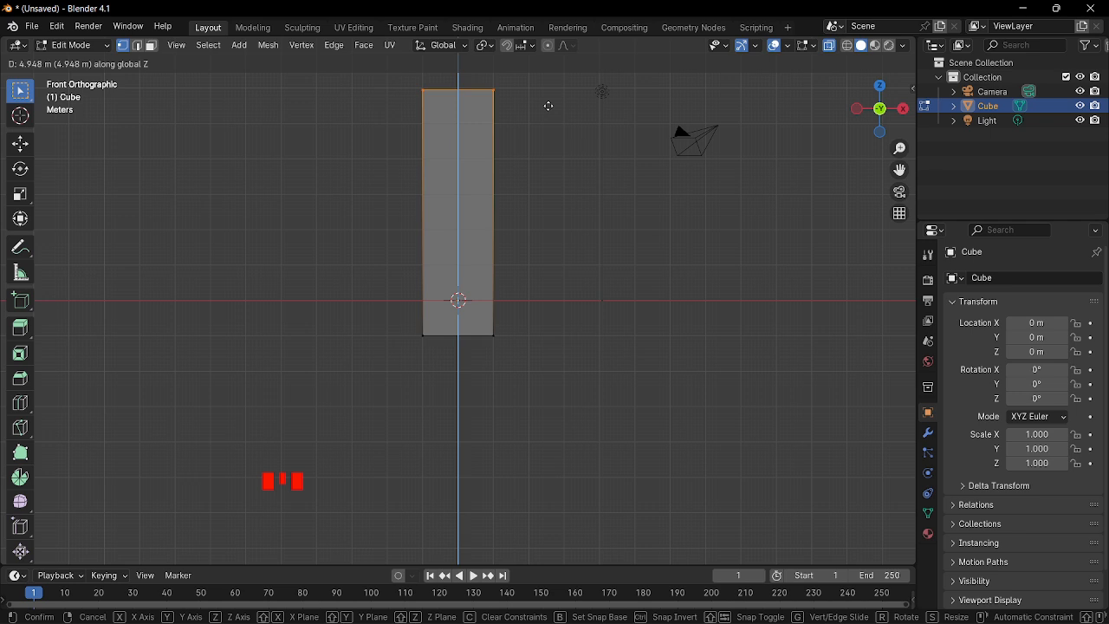
{"action": "left_click", "coordinate": [549, 106]}
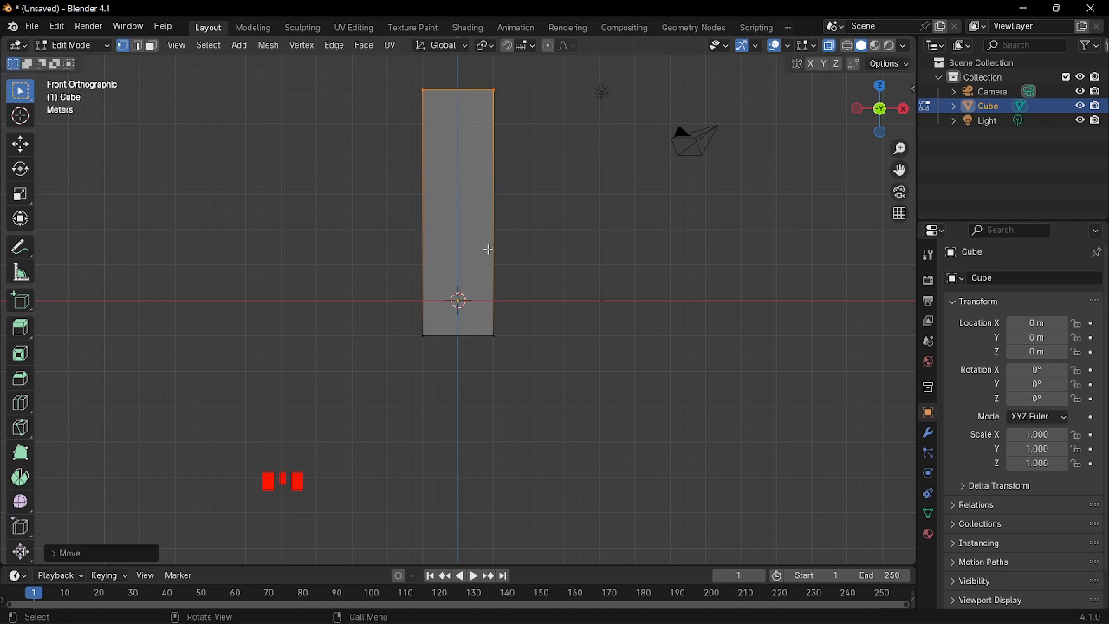
Step: Leave mesh editing and apply all transforms to the stretched cube
{"action": "key", "text": "Tab"}
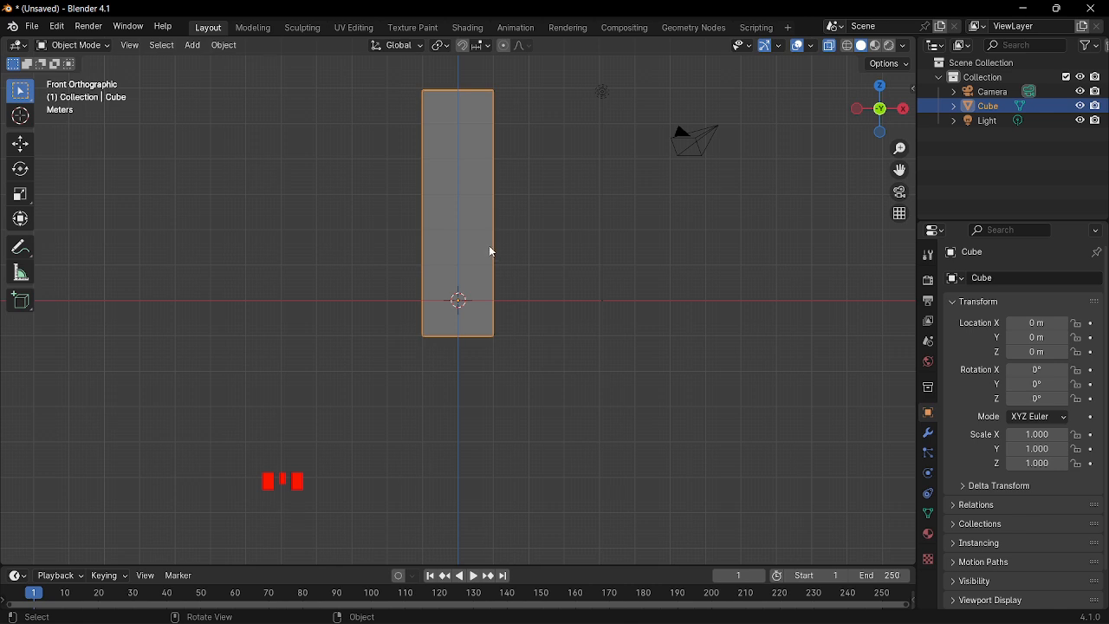
{"action": "key", "text": "ctrl+a"}
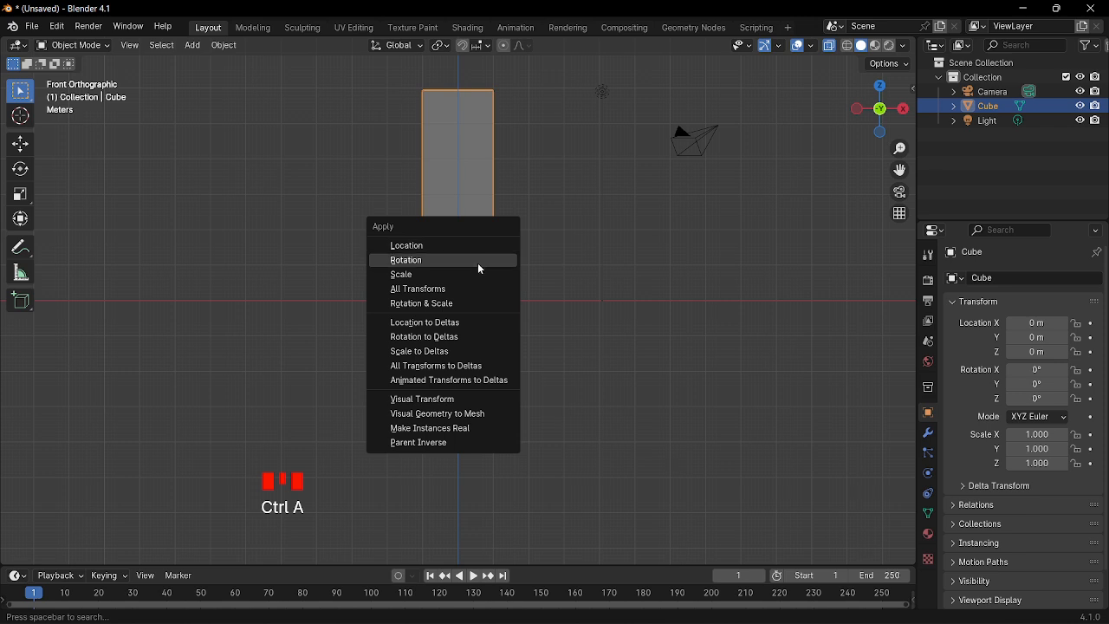
{"action": "left_click", "coordinate": [478, 291]}
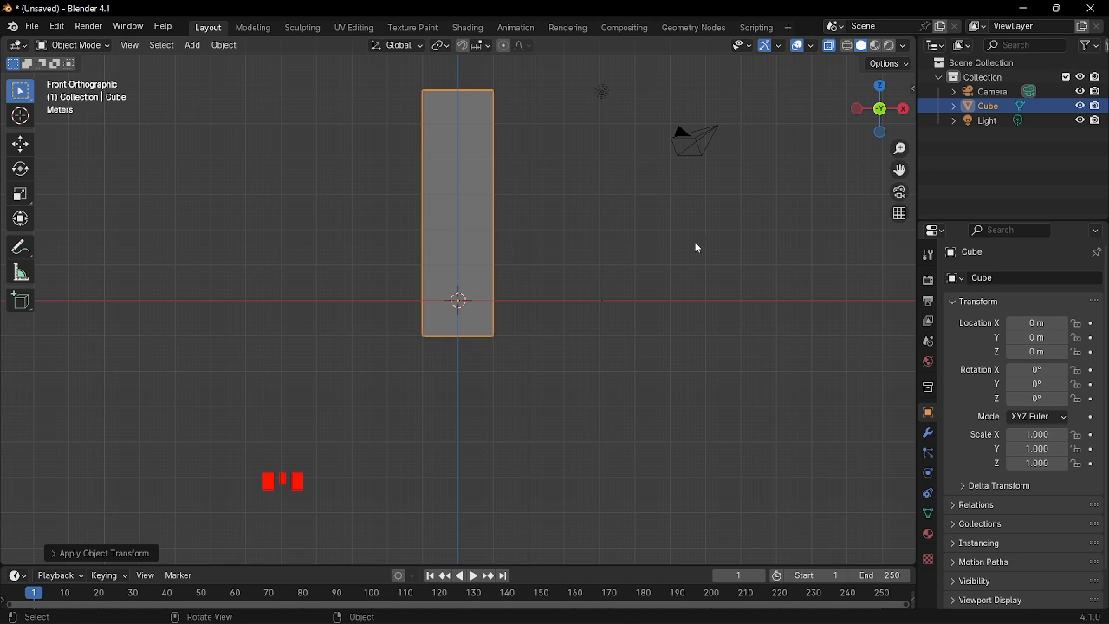
{"action": "left_click", "coordinate": [914, 87]}
{"action": "left_click", "coordinate": [907, 156]}
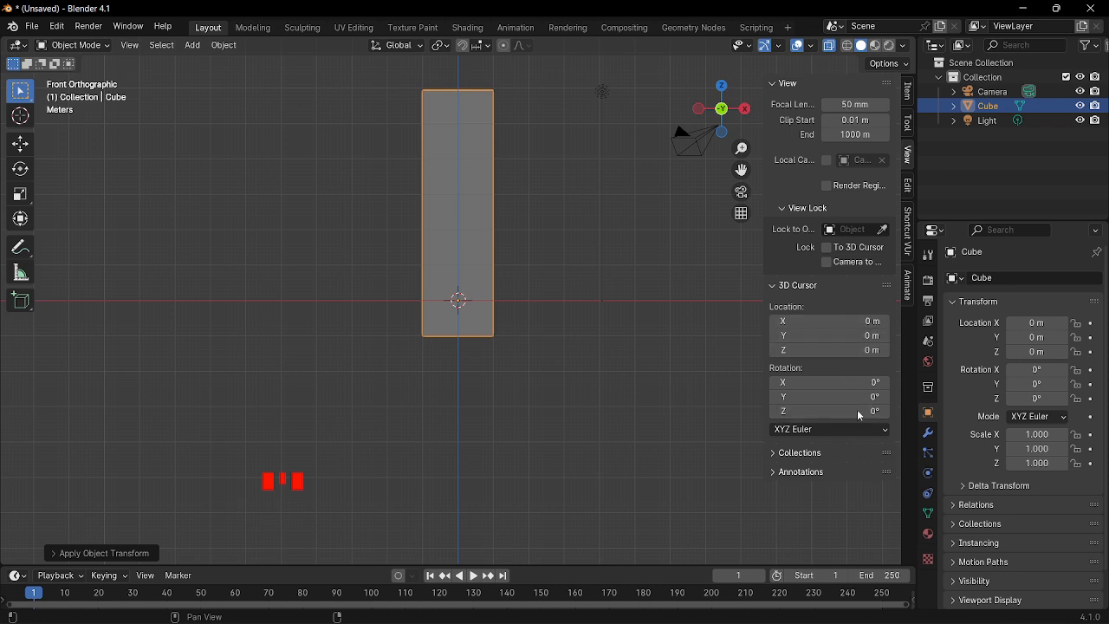
{"action": "left_click", "coordinate": [576, 260]}
{"action": "left_click", "coordinate": [475, 253]}
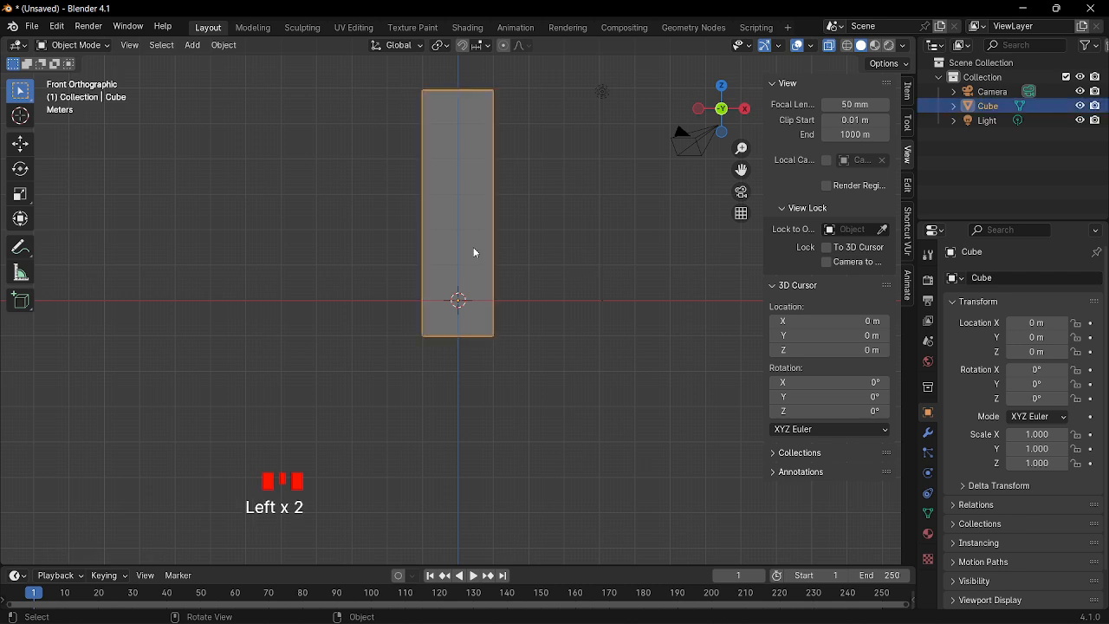
{"action": "key", "text": "n"}
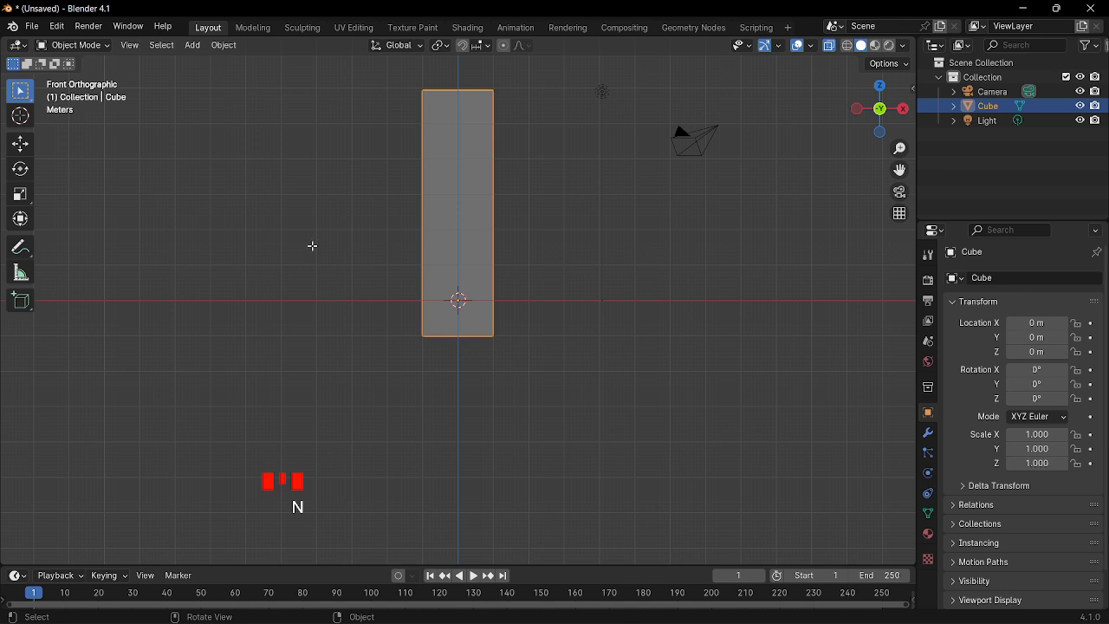
Step: Edit the tall box's mesh and add three evenly spaced horizontal loop cuts across its height
{"action": "key", "text": "Tab"}
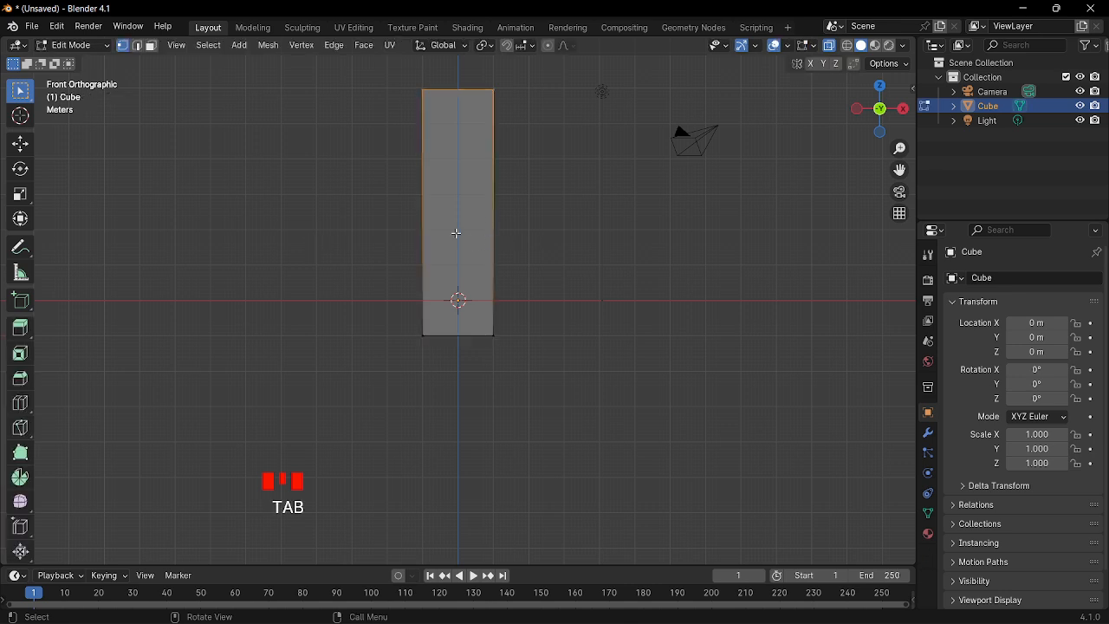
{"action": "key", "text": "ctrl+r"}
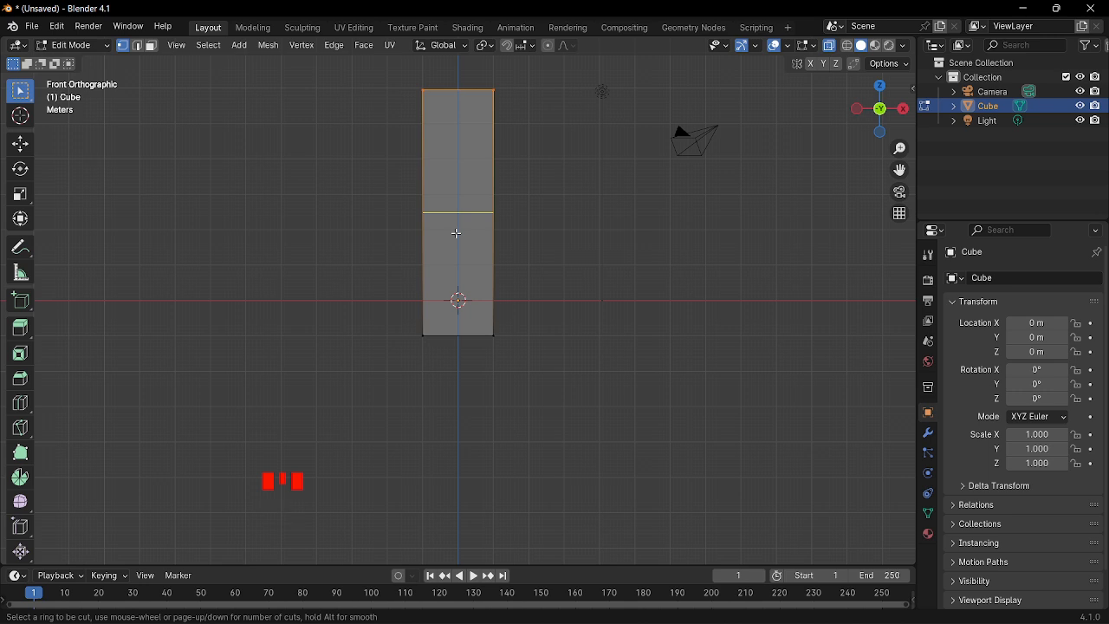
{"action": "scroll", "coordinate": [457, 233], "scroll_direction": "up", "scroll_amount": 2}
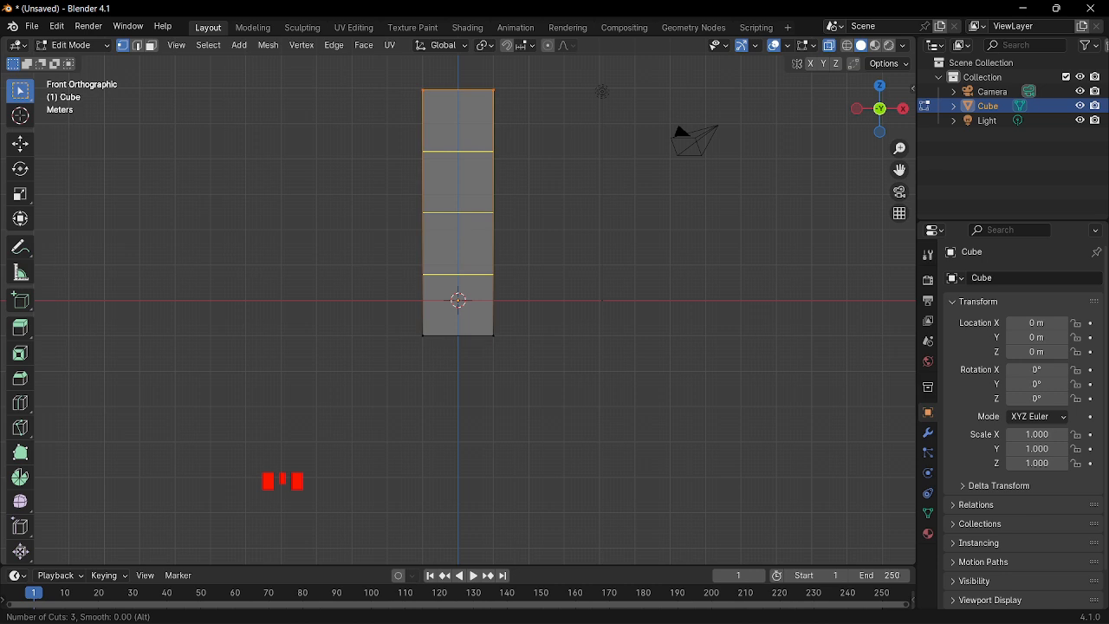
{"action": "left_click", "coordinate": [457, 233]}
{"action": "right_click", "coordinate": [456, 233]}
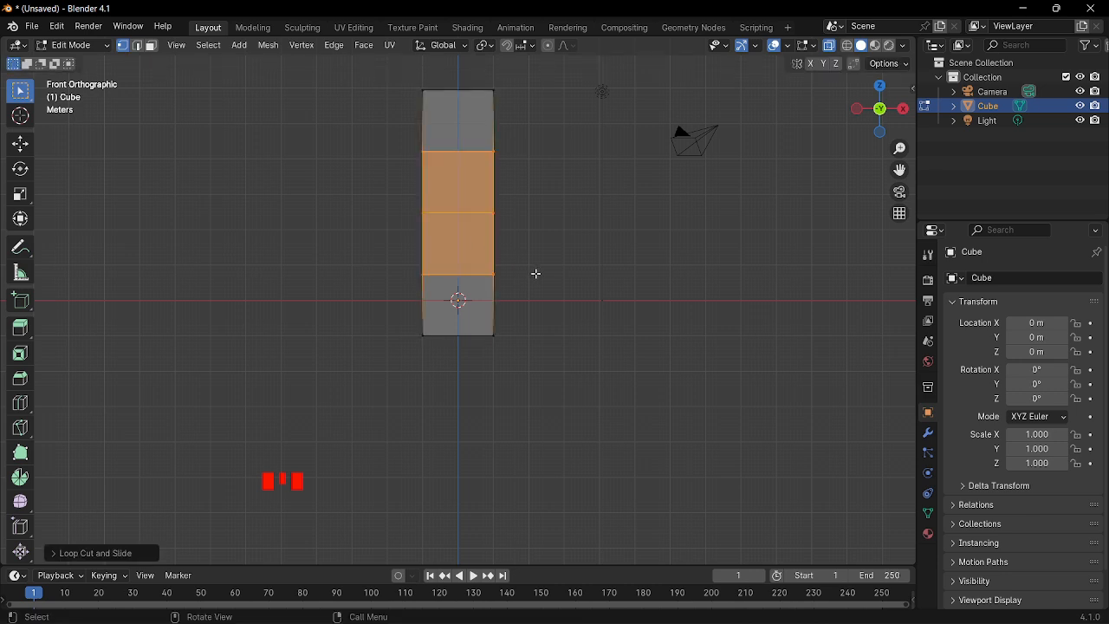
{"action": "key", "text": "ctrl+r"}
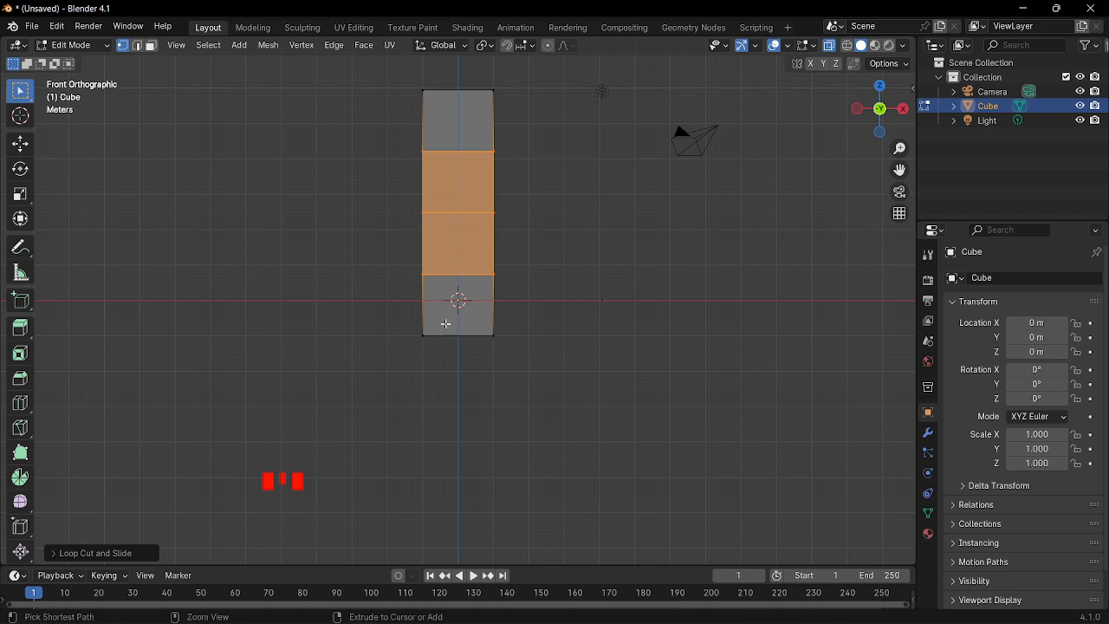
{"action": "left_click", "coordinate": [446, 324]}
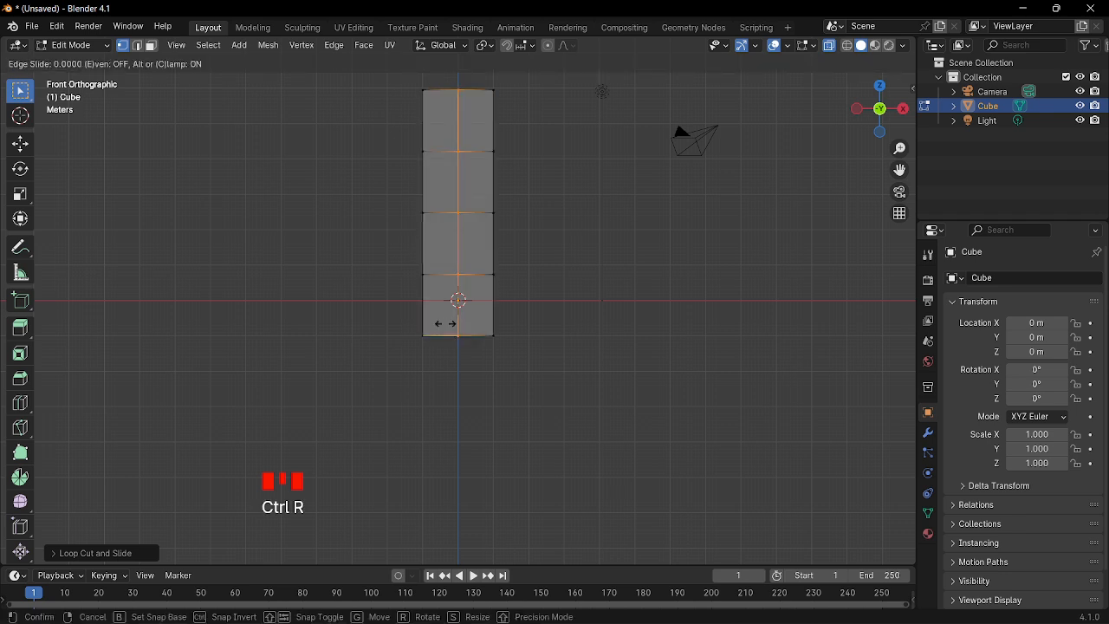
{"action": "right_click", "coordinate": [526, 318]}
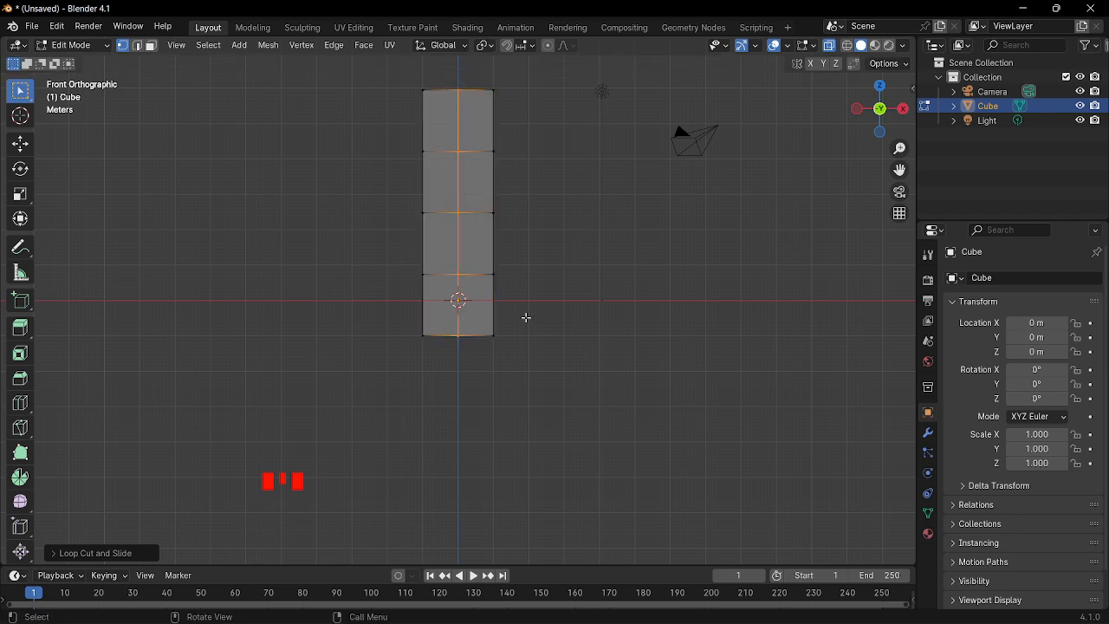
{"action": "key", "text": "ctrl+z"}
Step: Add one horizontal loop cut in the lowest section of the box, slid slightly upward by a factor of about -0.19
{"action": "key", "text": "ctrl+r"}
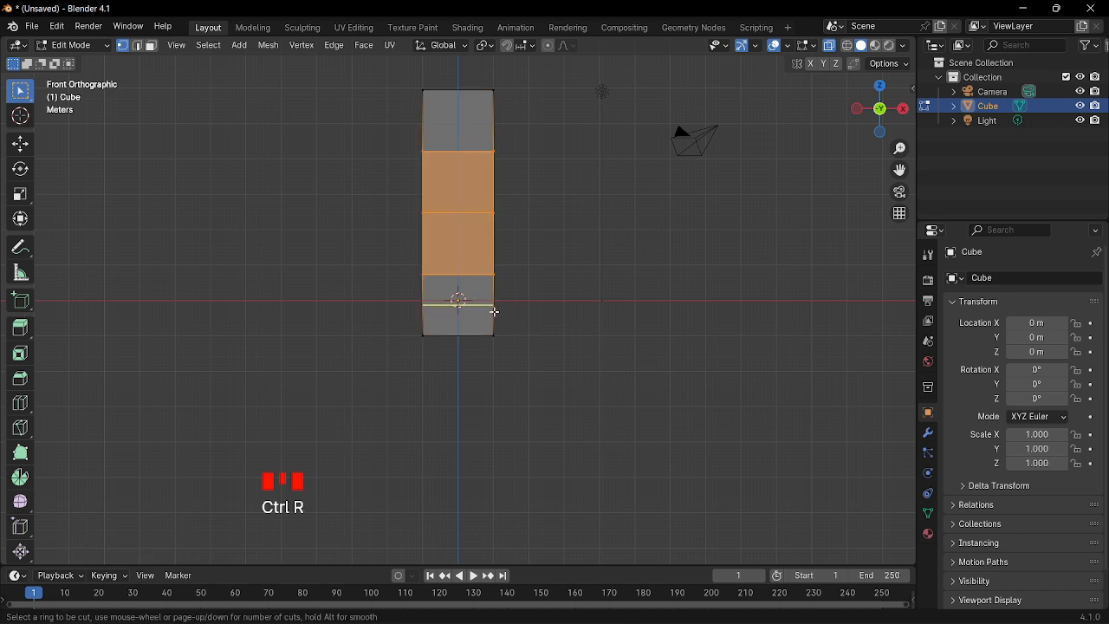
{"action": "left_click", "coordinate": [495, 312]}
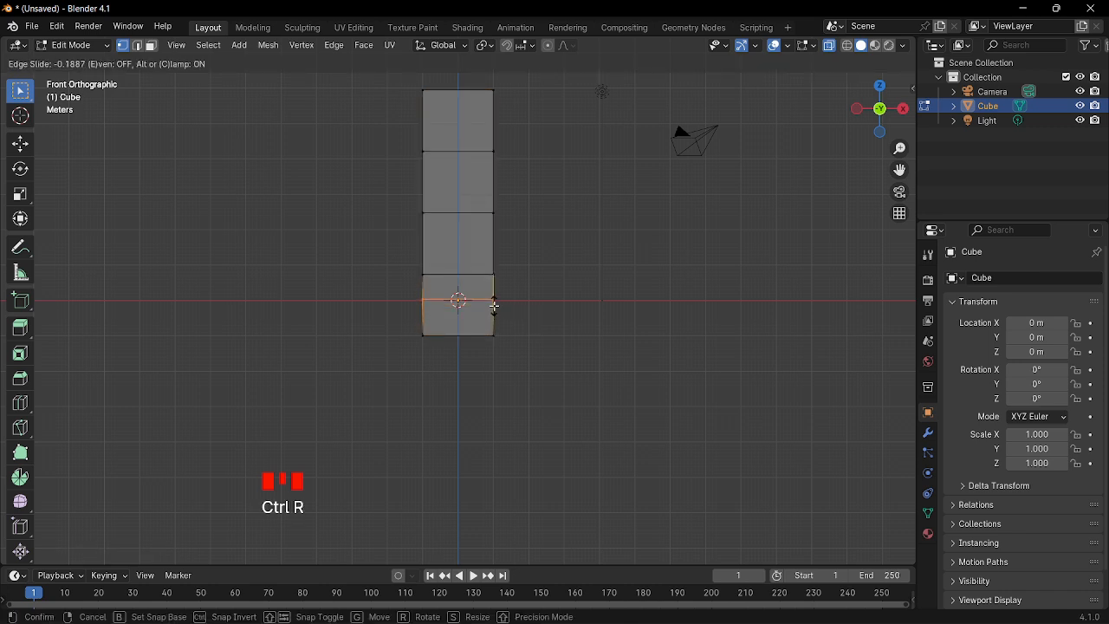
{"action": "left_click", "coordinate": [495, 308]}
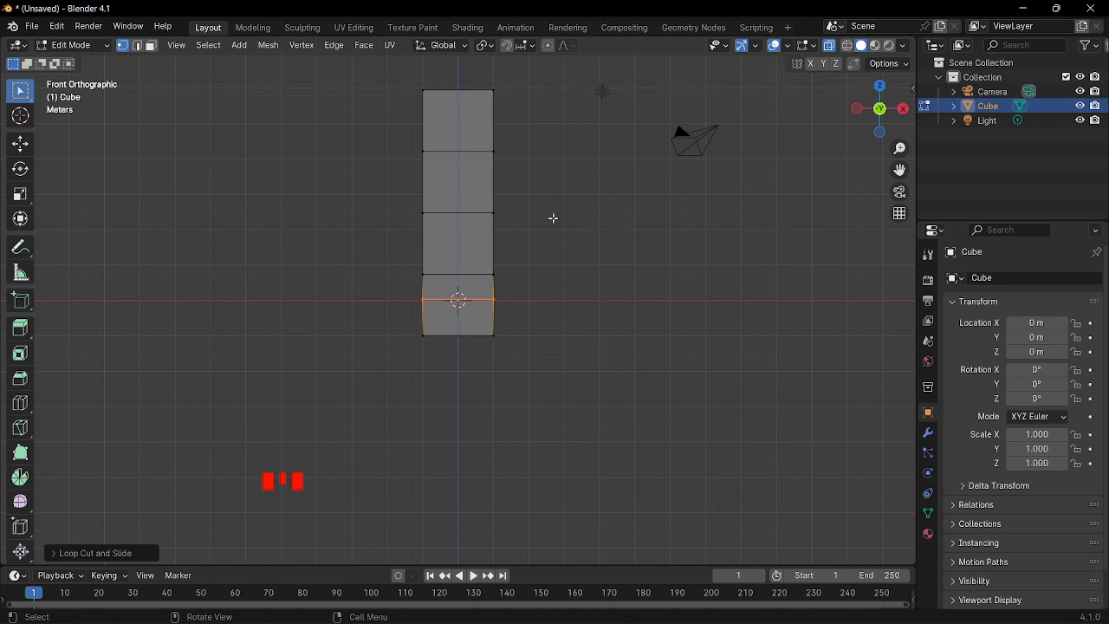
Step: From the top view, add four evenly spaced, unslid loop cuts running parallel to the X axis
{"action": "key", "text": "KP_7"}
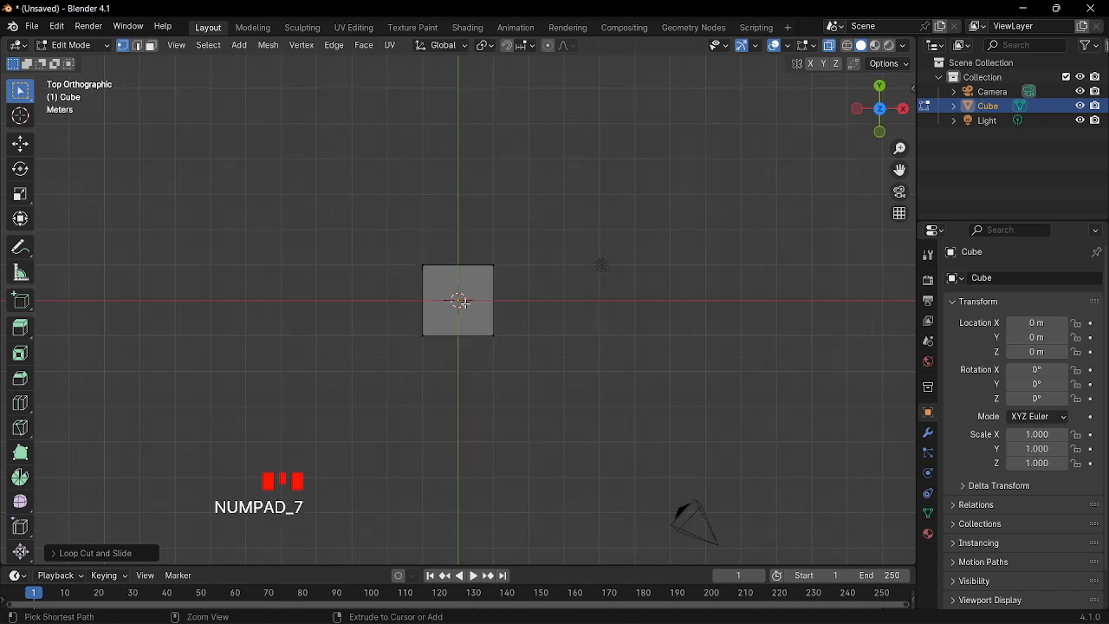
{"action": "key", "text": "ctrl+r"}
{"action": "scroll", "coordinate": [461, 302], "scroll_direction": "up", "scroll_amount": 1}
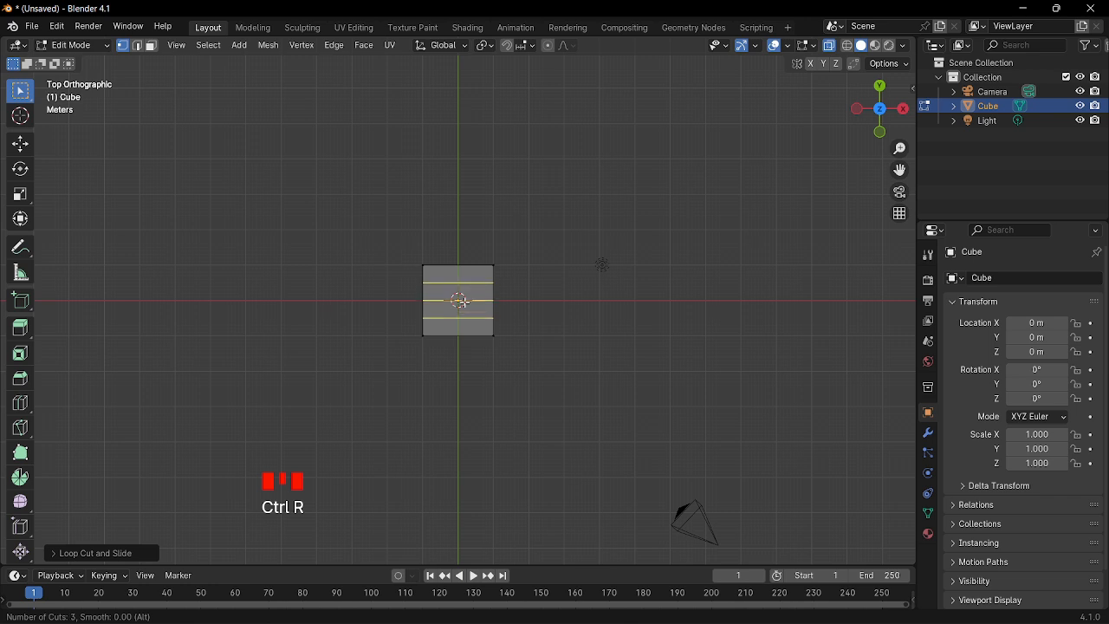
{"action": "scroll", "coordinate": [462, 301], "scroll_direction": "up", "scroll_amount": 1}
{"action": "left_click", "coordinate": [462, 301]}
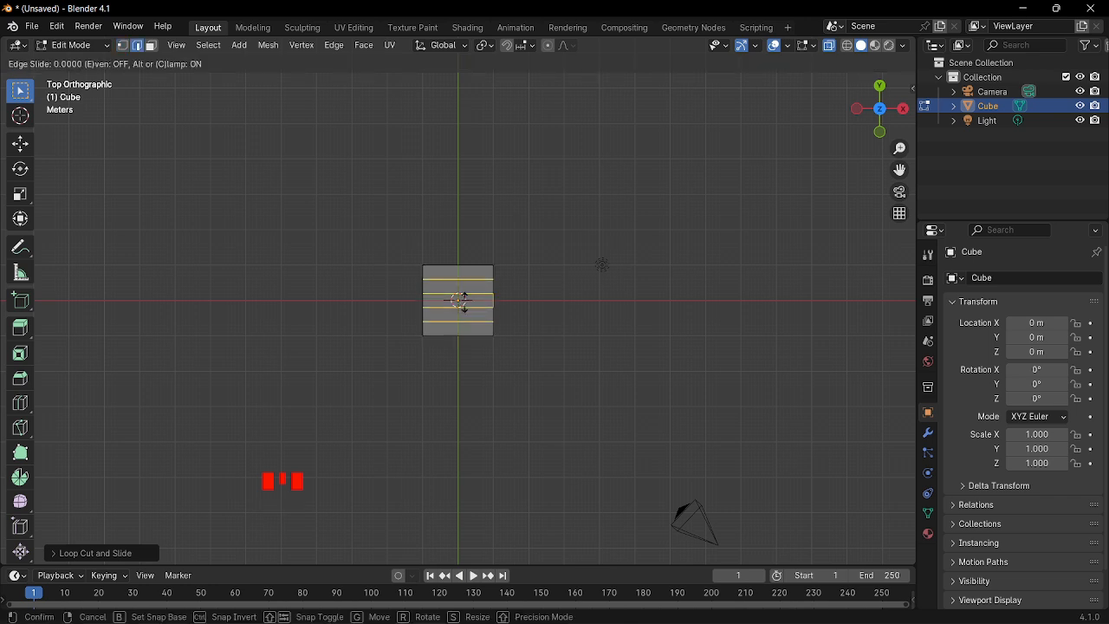
{"action": "right_click", "coordinate": [462, 301]}
Step: Add four evenly spaced, unslid loop cuts running parallel to the Y axis, and return to the front view
{"action": "key", "text": "ctrl+r"}
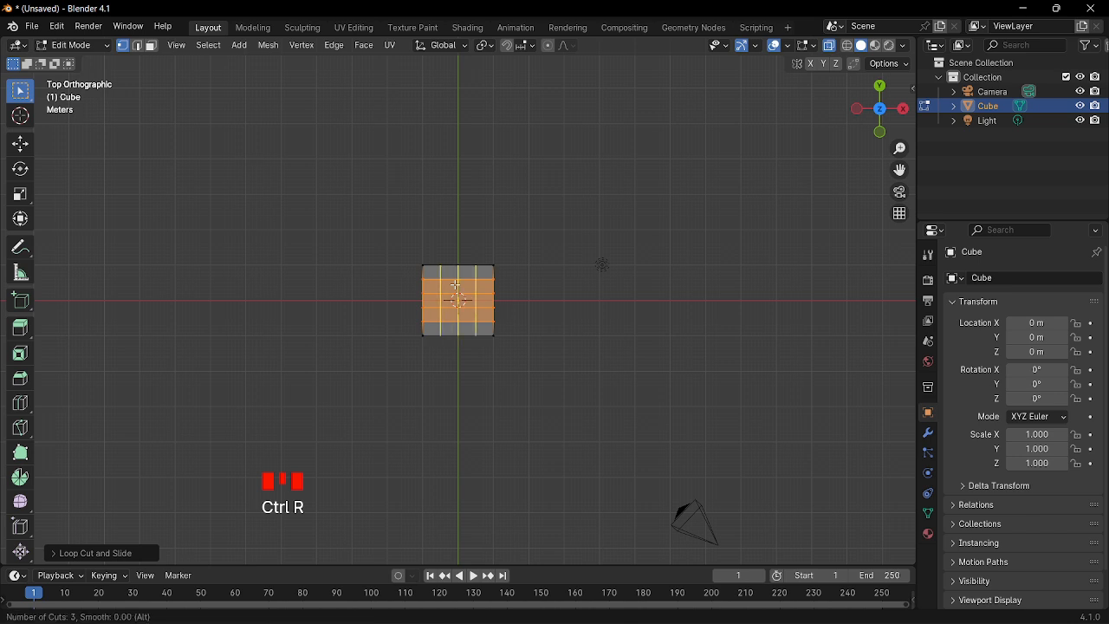
{"action": "scroll", "coordinate": [454, 285], "scroll_direction": "up", "scroll_amount": 1}
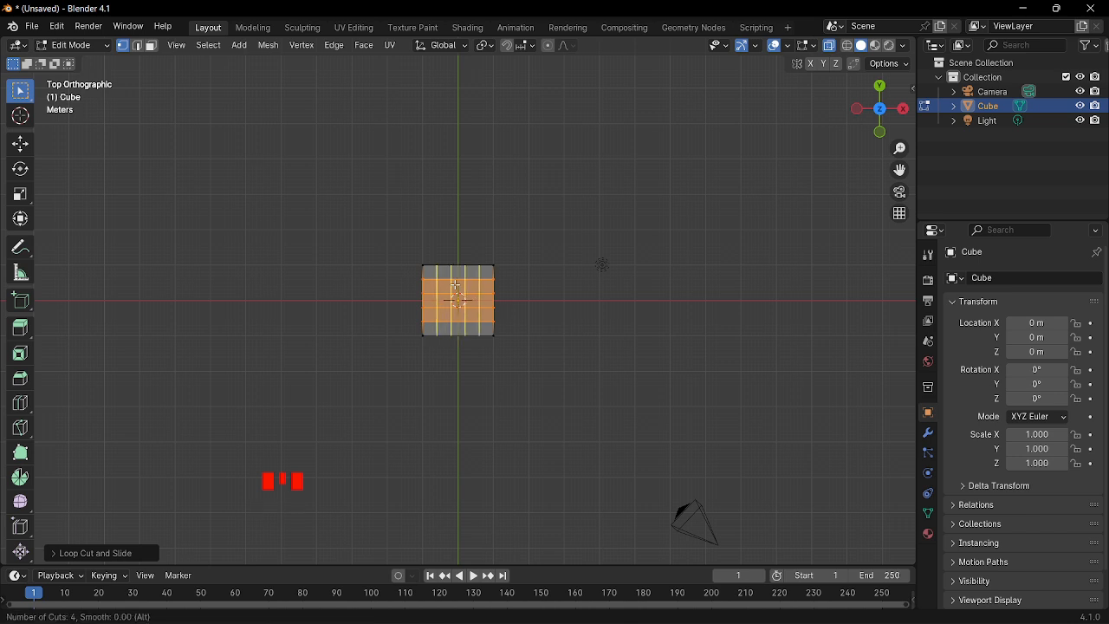
{"action": "left_click", "coordinate": [455, 284]}
{"action": "right_click", "coordinate": [456, 286]}
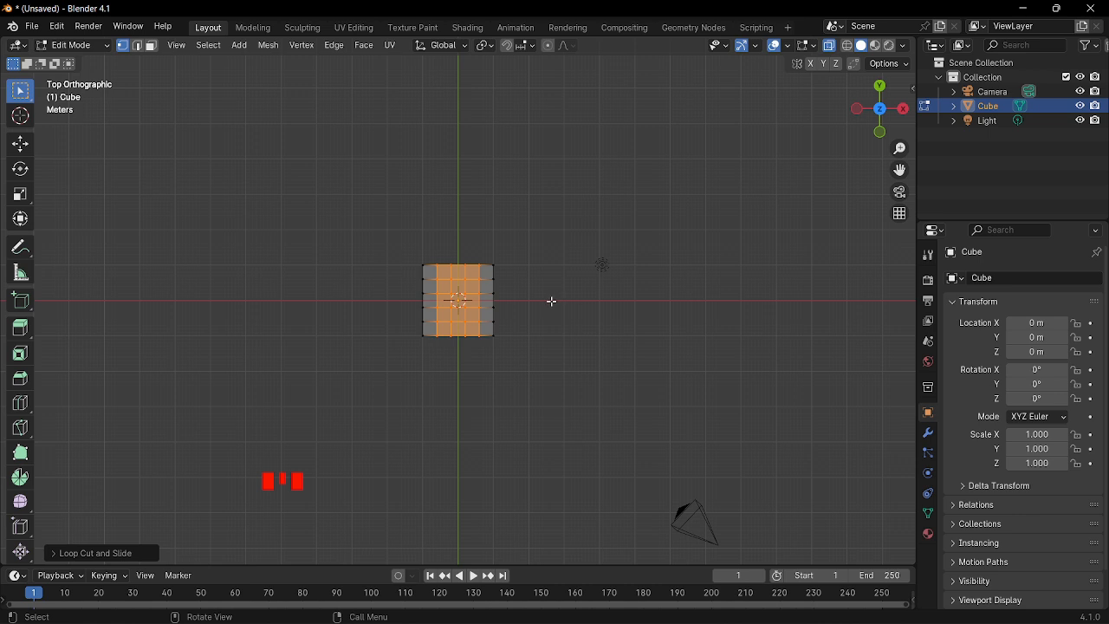
{"action": "key", "text": "KP_1"}
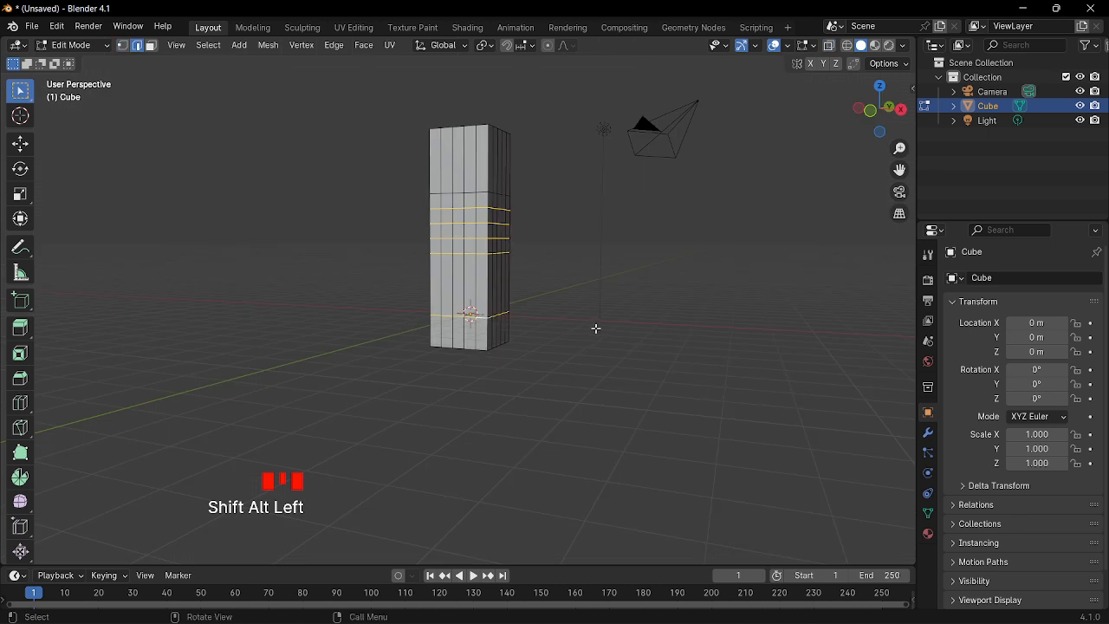
Step: Add the four inner vertical edges of the section above the lowest horizontal loop to the selection on two adjacent sides
{"action": "middle_click_drag", "start_coordinate": [575, 337], "coordinate": [500, 346]}
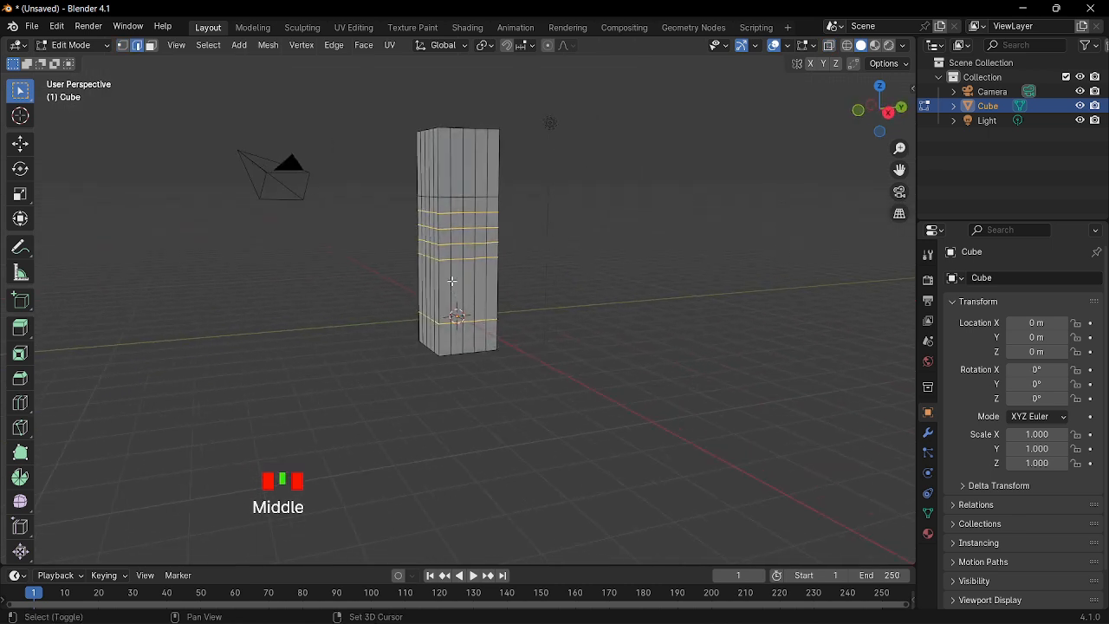
{"action": "left_click", "coordinate": [451, 281], "text": "shift"}
{"action": "left_click", "coordinate": [468, 279], "text": "shift"}
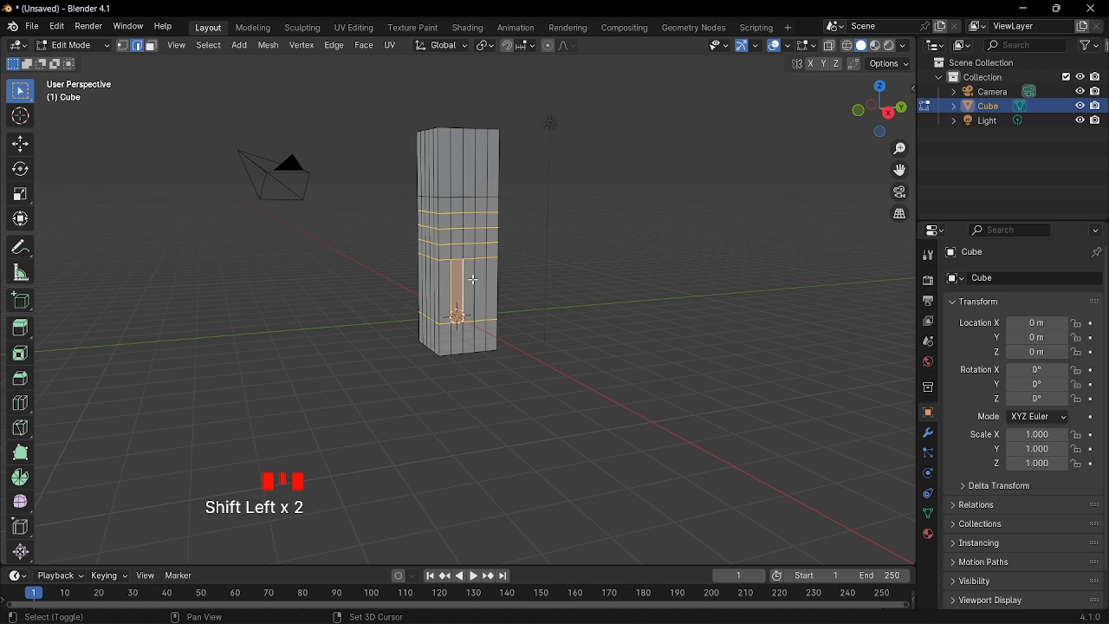
{"action": "left_click", "coordinate": [479, 280], "text": "shift"}
{"action": "left_click", "coordinate": [487, 280], "text": "shift"}
{"action": "middle_click_drag", "start_coordinate": [487, 280], "coordinate": [429, 282]}
{"action": "left_click", "coordinate": [438, 272], "text": "shift"}
{"action": "left_click", "coordinate": [450, 274], "text": "shift"}
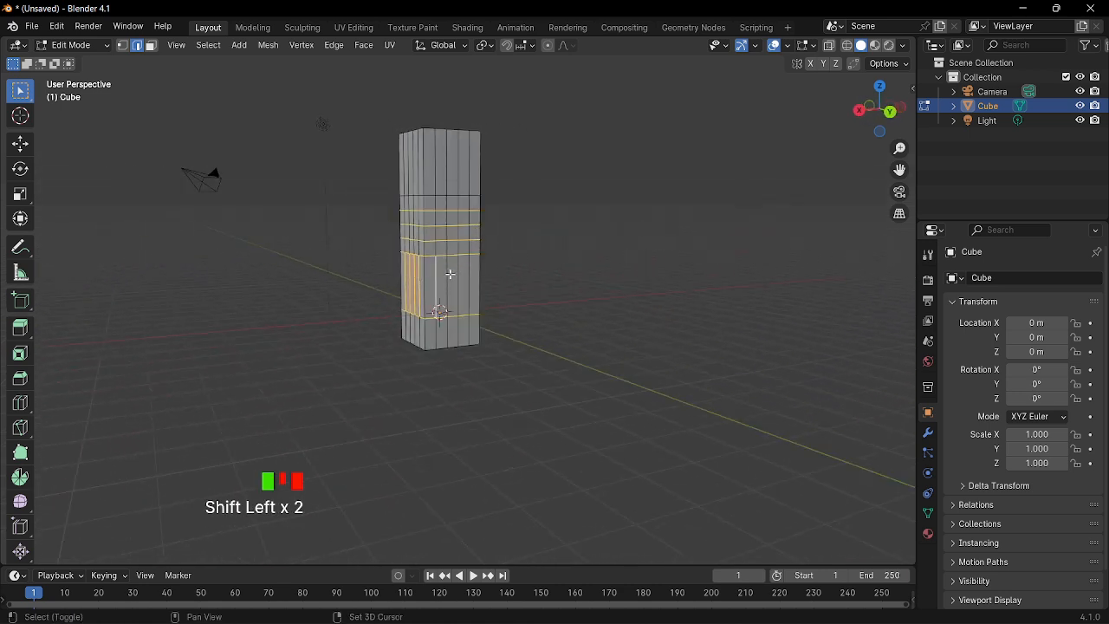
{"action": "left_click", "coordinate": [459, 274], "text": "shift"}
{"action": "left_click", "coordinate": [470, 273], "text": "shift"}
Step: Add the matching inner vertical edges on the box's remaining two sides to the selection
{"action": "middle_click_drag", "start_coordinate": [515, 275], "coordinate": [442, 279]}
{"action": "left_click", "coordinate": [457, 278], "text": "shift"}
{"action": "left_click", "coordinate": [479, 275], "text": "shift"}
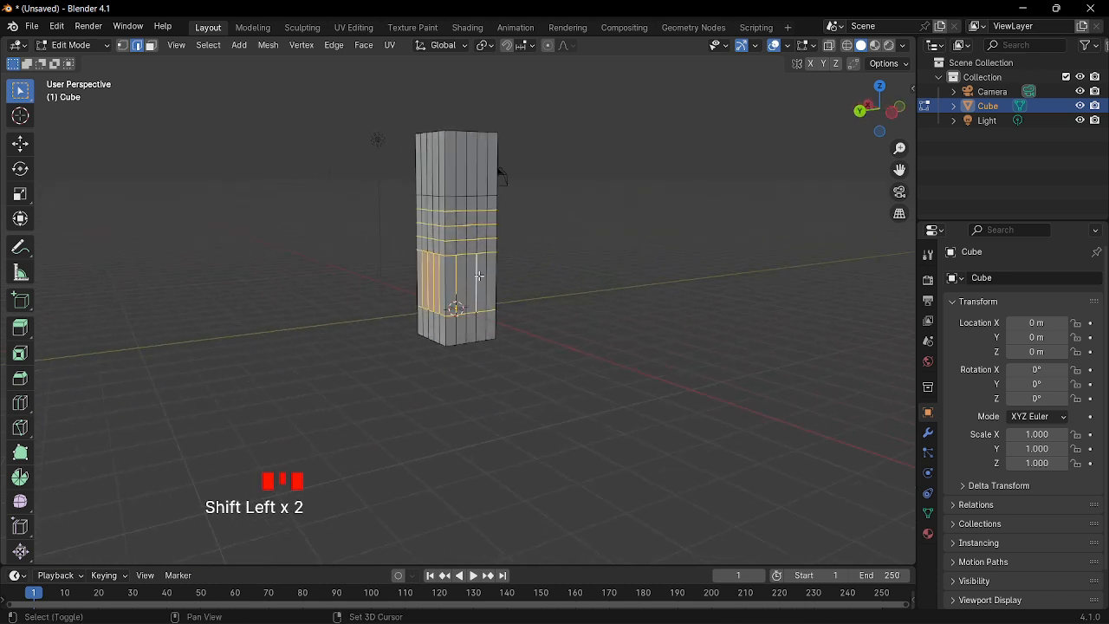
{"action": "left_click", "coordinate": [467, 275], "text": "shift"}
{"action": "middle_click_drag", "start_coordinate": [574, 280], "coordinate": [483, 281]}
{"action": "left_click", "coordinate": [487, 280], "text": "shift"}
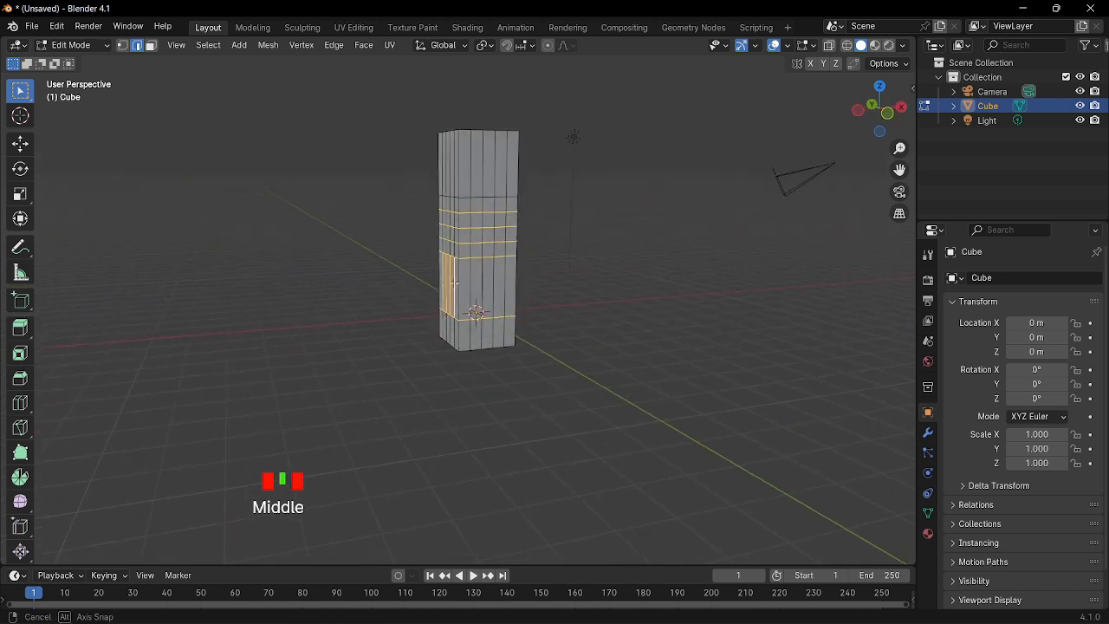
{"action": "left_click", "coordinate": [480, 279], "text": "shift"}
{"action": "left_click", "coordinate": [483, 279], "text": "shift"}
{"action": "left_click", "coordinate": [493, 277], "text": "shift"}
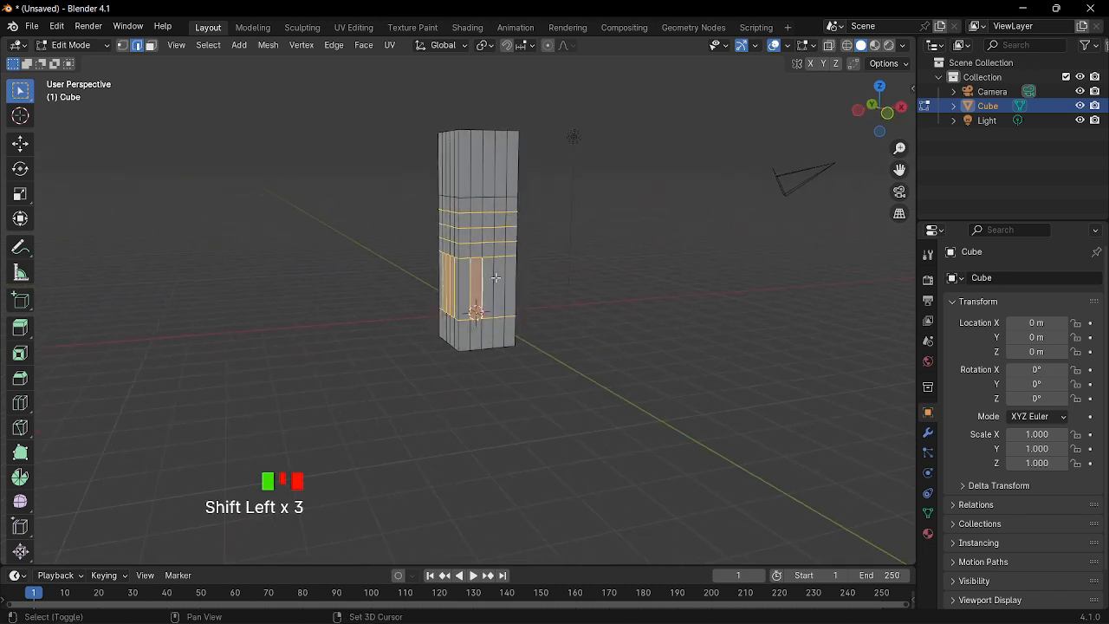
{"action": "left_click", "coordinate": [504, 277], "text": "shift"}
{"action": "middle_click_drag", "start_coordinate": [583, 292], "coordinate": [358, 289]}
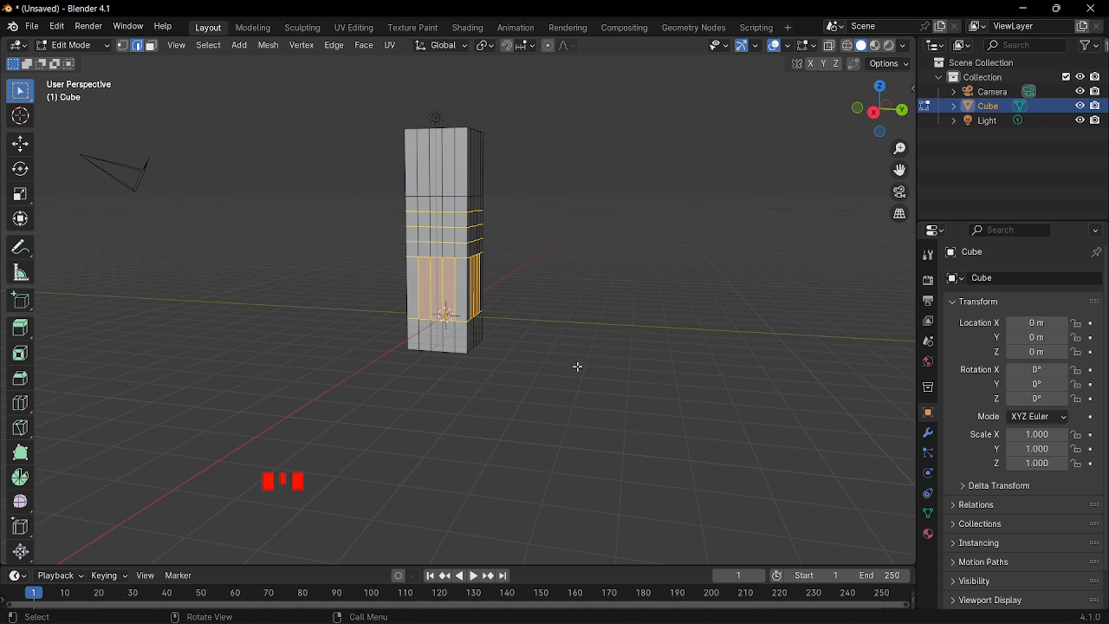
Step: Bevel all the selected horizontal and vertical edges with one segment and a width of about 0.035 m
{"action": "middle_click_drag", "start_coordinate": [577, 367], "coordinate": [636, 371]}
{"action": "scroll", "coordinate": [591, 346], "scroll_direction": "up", "scroll_amount": 3}
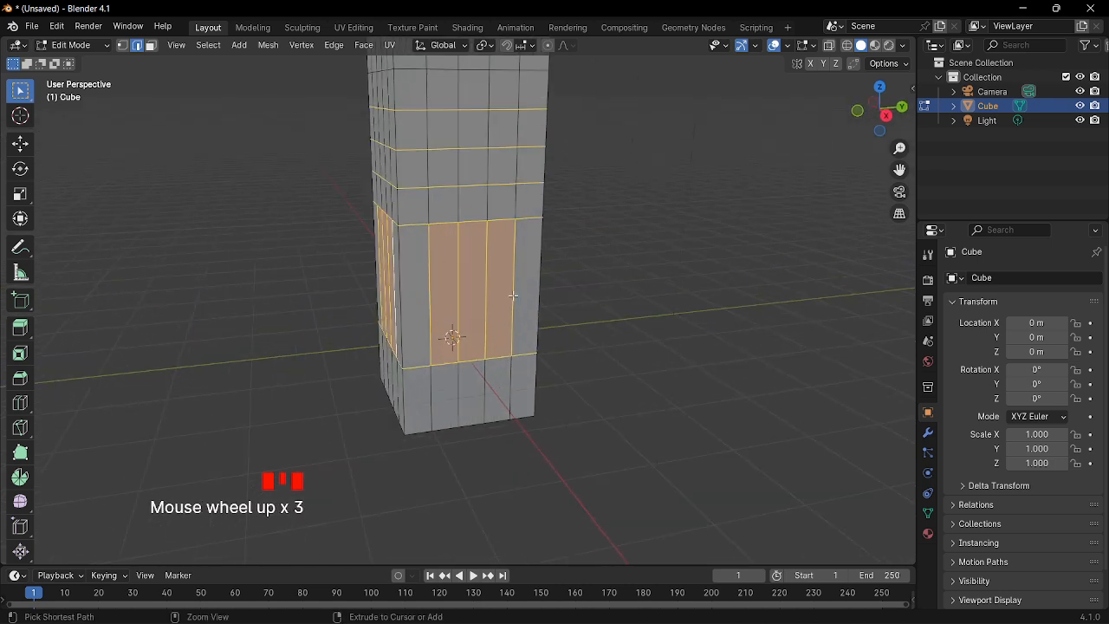
{"action": "key", "text": "ctrl+b"}
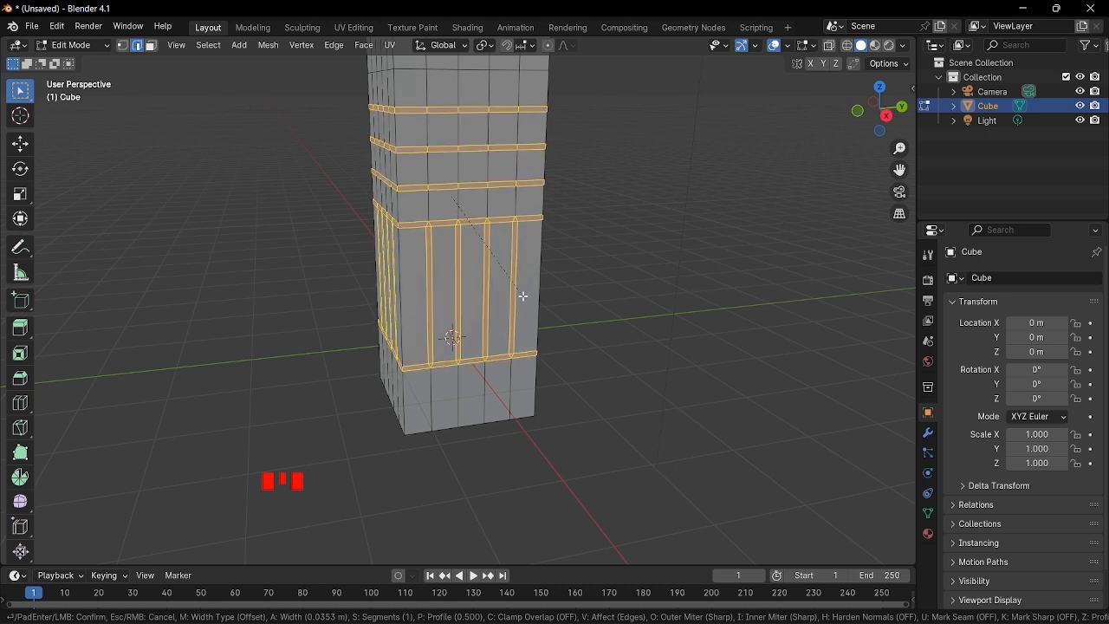
{"action": "left_click", "coordinate": [524, 296]}
Step: Switch to face selection and deselect the wide panels between the vertical bevel strips on two adjacent sides
{"action": "middle_click_drag", "start_coordinate": [558, 297], "coordinate": [751, 287]}
{"action": "left_click", "coordinate": [150, 45]}
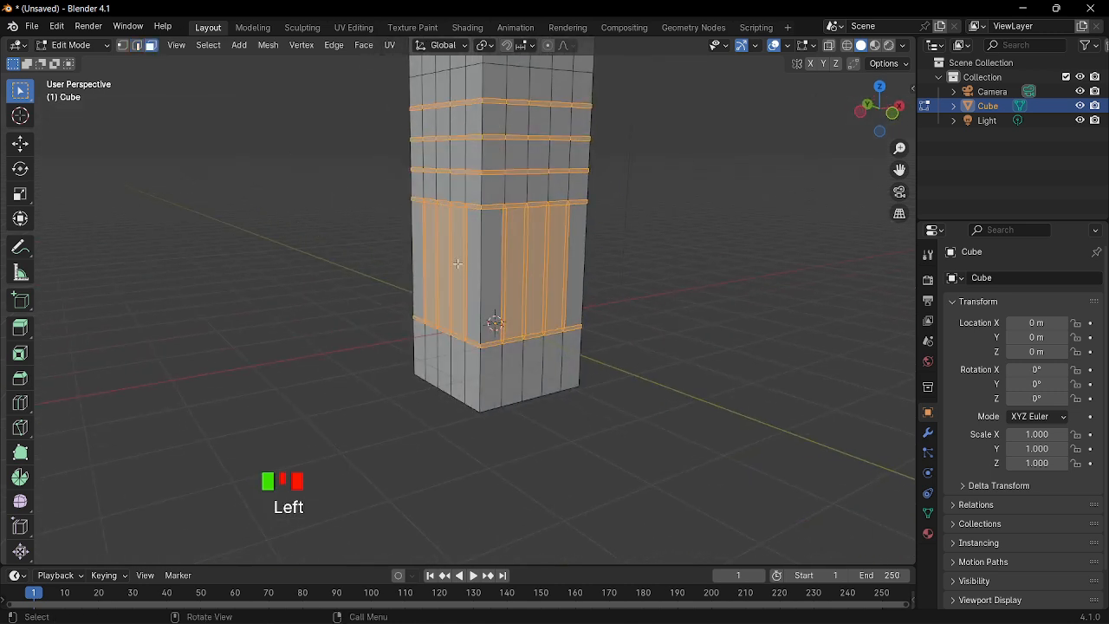
{"action": "left_click", "coordinate": [452, 265], "text": "shift"}
{"action": "left_click", "coordinate": [444, 261], "text": "shift"}
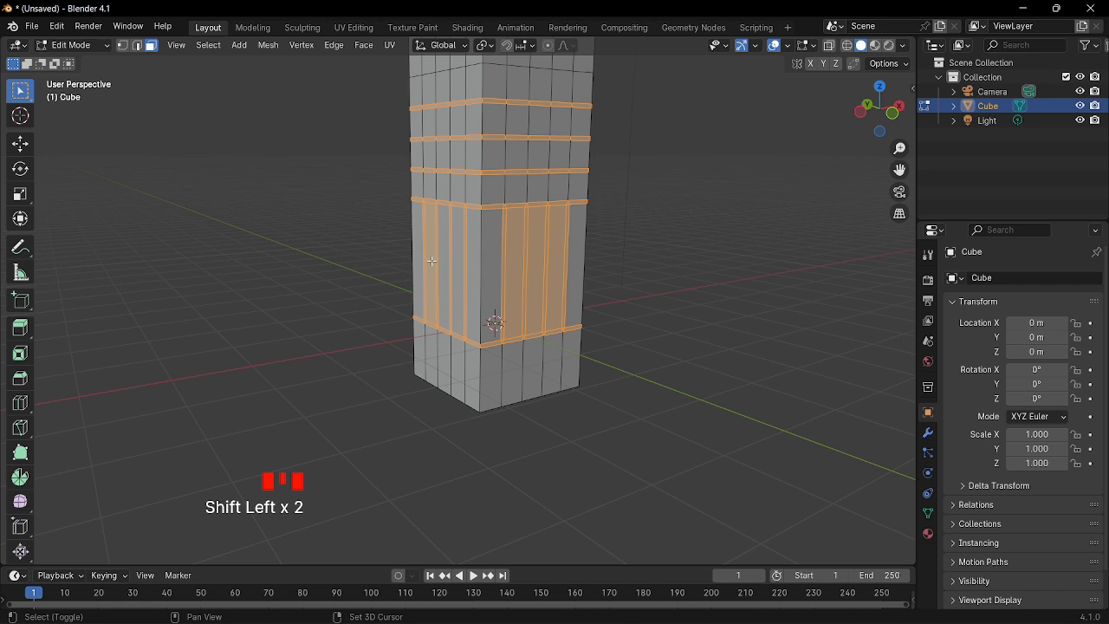
{"action": "left_click", "coordinate": [431, 260], "text": "shift"}
{"action": "left_click", "coordinate": [515, 266], "text": "shift"}
{"action": "left_click", "coordinate": [538, 262], "text": "shift"}
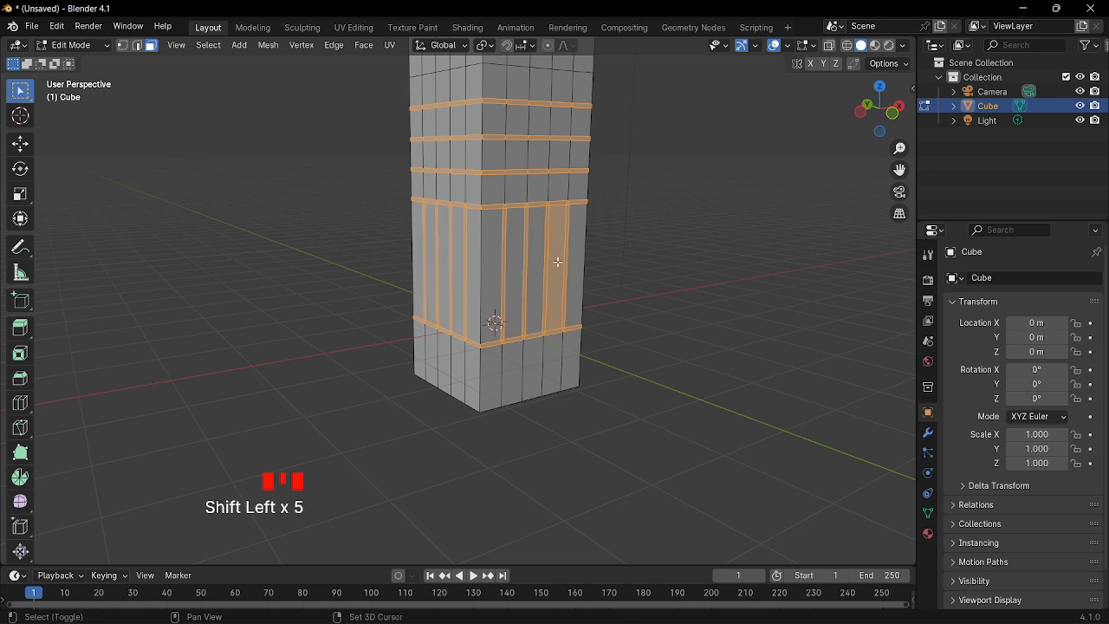
{"action": "left_click", "coordinate": [558, 262], "text": "shift"}
Step: Deselect the wide panels on the remaining two sides so that only the narrow bevel strips stay selected
{"action": "middle_click_drag", "start_coordinate": [645, 296], "coordinate": [405, 296]}
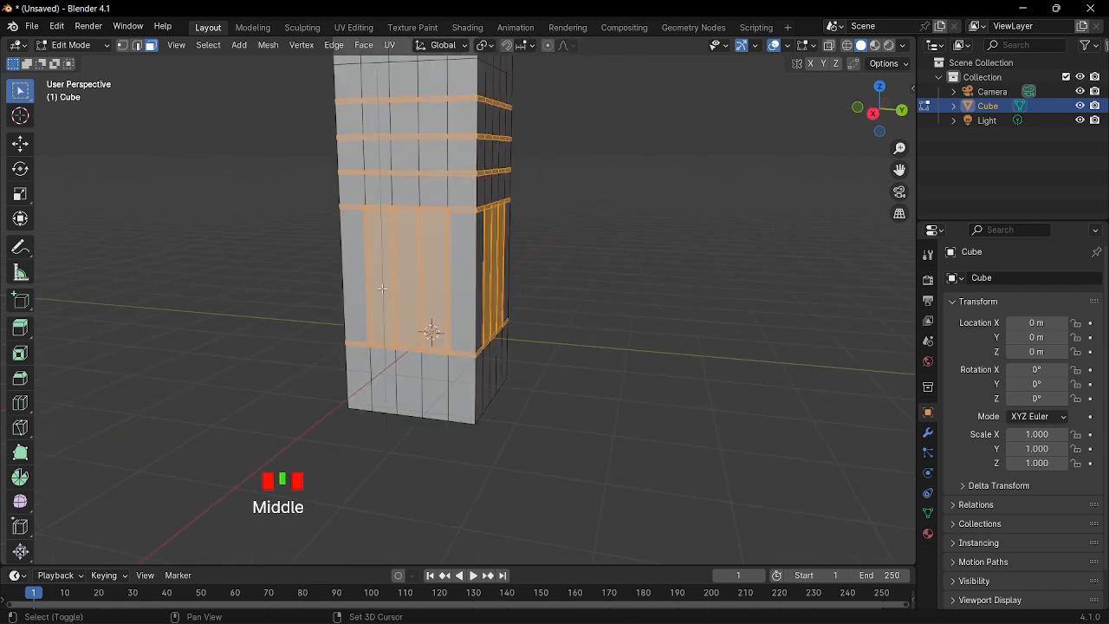
{"action": "left_click", "coordinate": [381, 287], "text": "shift"}
{"action": "left_click", "coordinate": [408, 285], "text": "shift"}
{"action": "left_click", "coordinate": [438, 284], "text": "shift"}
{"action": "mouse_move", "coordinate": [558, 302]}
{"action": "middle_mouse_down"}
{"action": "mouse_move", "coordinate": [519, 303]}
{"action": "mouse_move", "coordinate": [555, 303]}
{"action": "middle_mouse_up"}
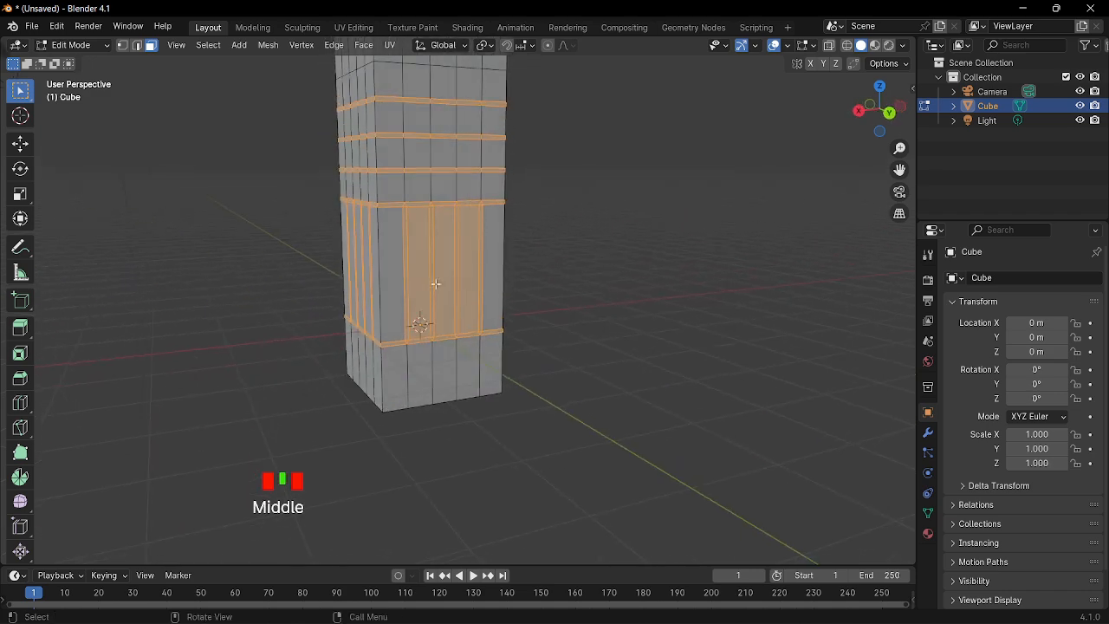
{"action": "left_click", "coordinate": [418, 270], "text": "shift"}
{"action": "left_click", "coordinate": [443, 270], "text": "shift"}
{"action": "left_click", "coordinate": [470, 270], "text": "shift"}
{"action": "middle_click_drag", "start_coordinate": [470, 270], "coordinate": [632, 272]}
Step: Extrude the narrow strips in place and shrink them inward by about 0.13 m to form grooves
{"action": "key", "text": "KP_1"}
{"action": "scroll", "coordinate": [625, 278], "scroll_direction": "down", "scroll_amount": 2}
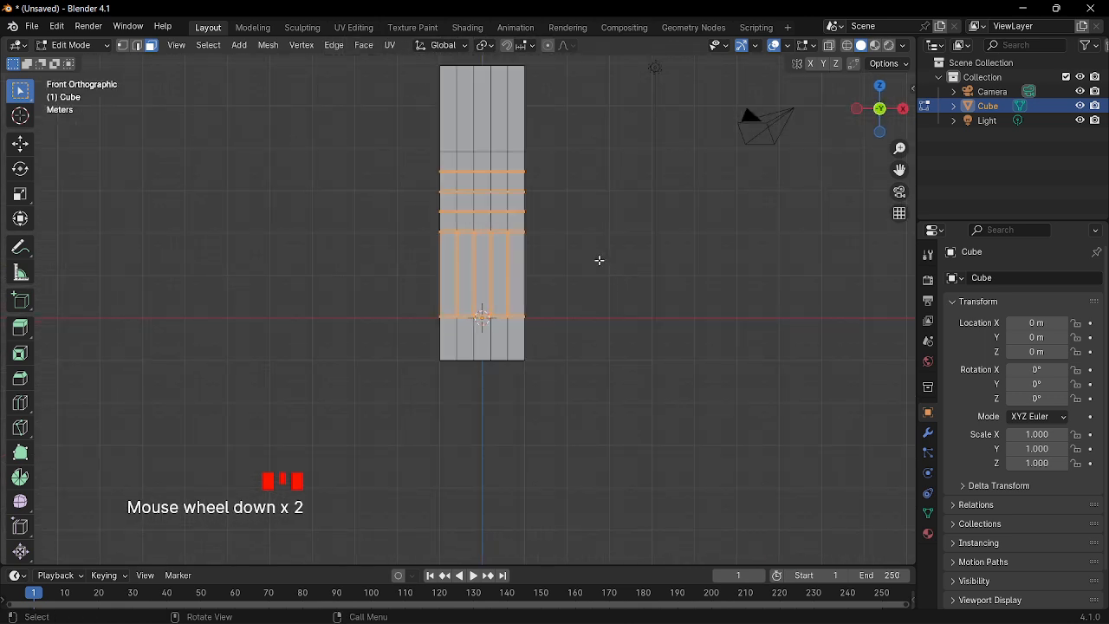
{"action": "middle_click_drag", "start_coordinate": [574, 247], "coordinate": [691, 304]}
{"action": "key", "text": "e"}
{"action": "left_click", "coordinate": [556, 259]}
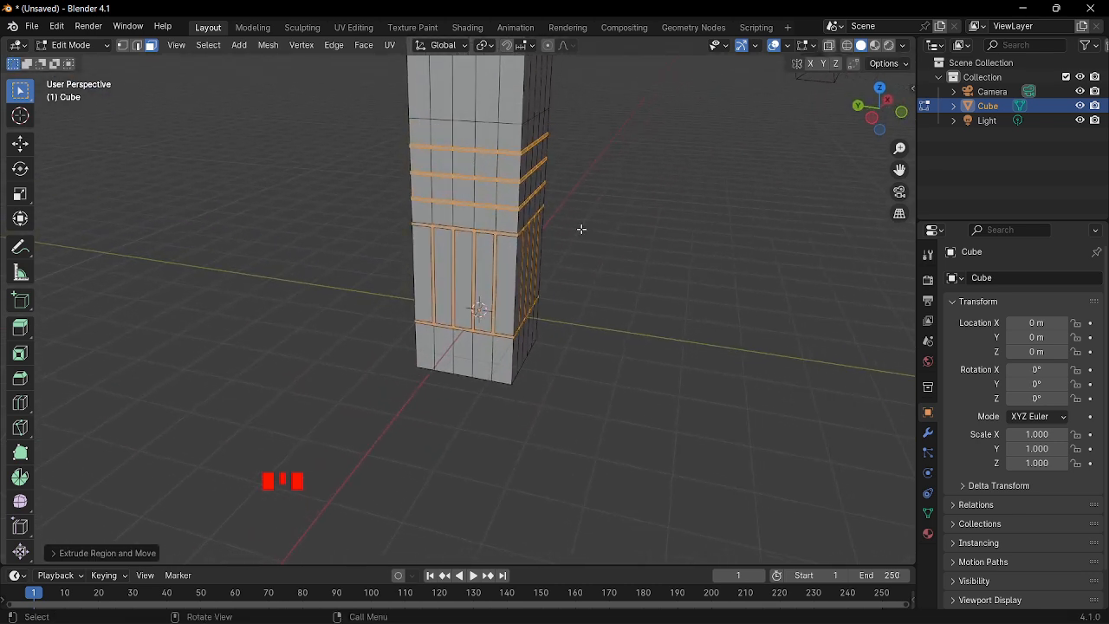
{"action": "key", "text": "alt+s"}
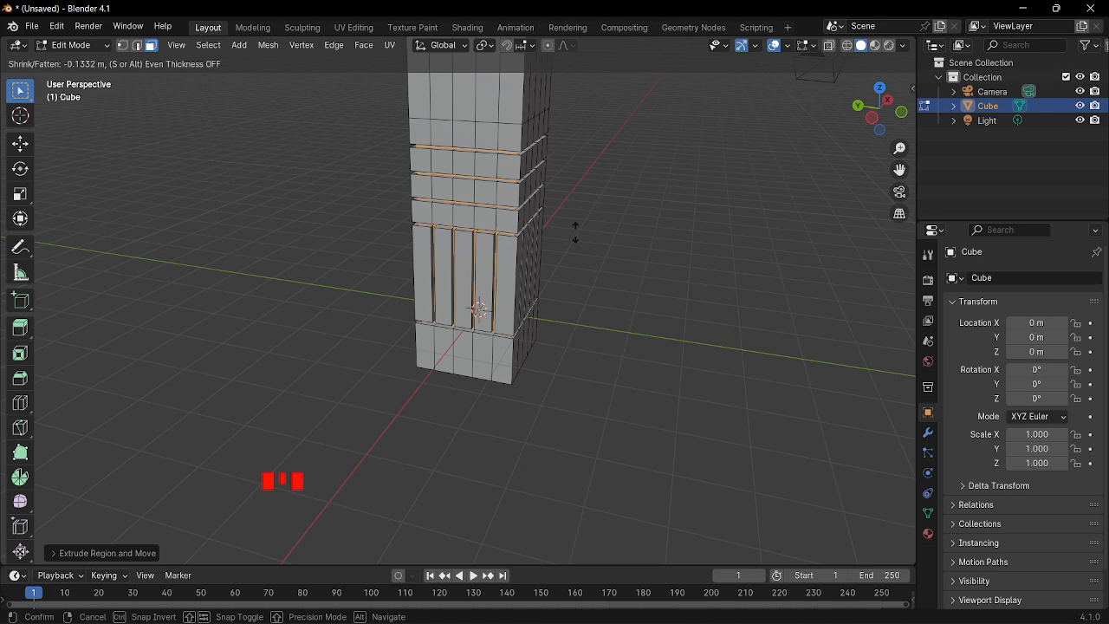
{"action": "left_click", "coordinate": [575, 232]}
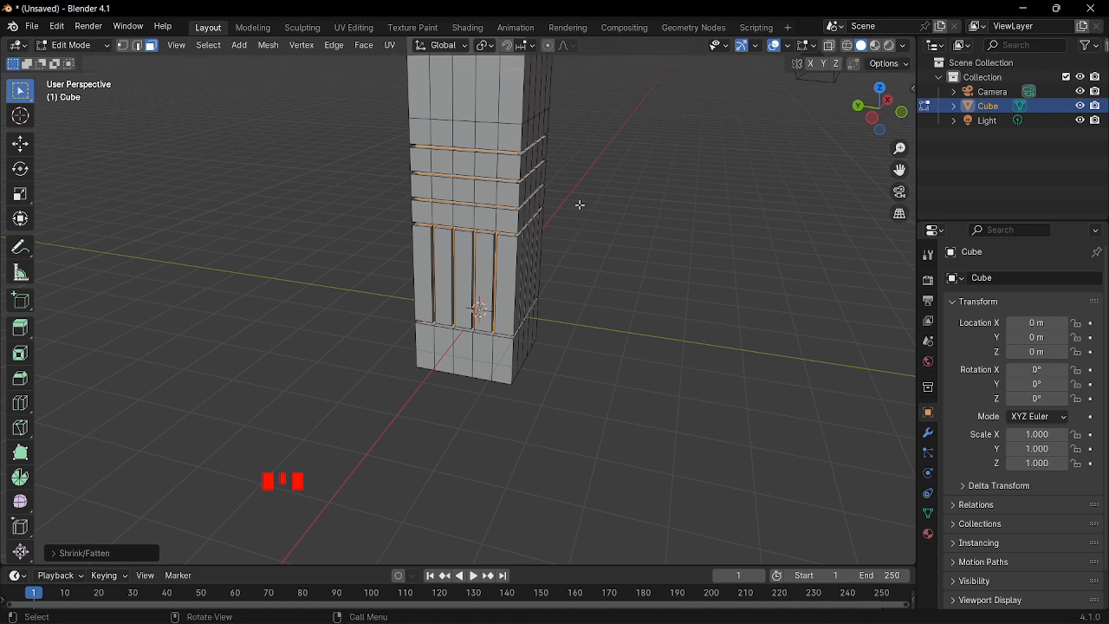
{"action": "key", "text": "KP_1"}
{"action": "scroll", "coordinate": [569, 251], "scroll_direction": "down", "scroll_amount": 1}
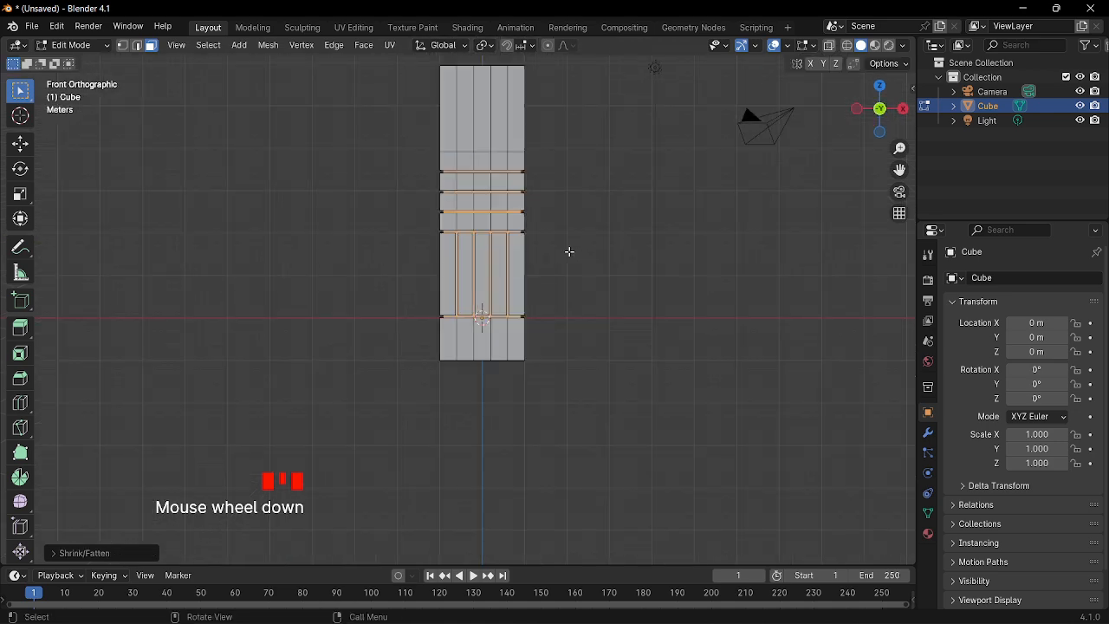
{"action": "scroll", "coordinate": [569, 251], "scroll_direction": "down", "scroll_amount": 1}
{"action": "middle_click_drag", "start_coordinate": [527, 205], "coordinate": [572, 285]}
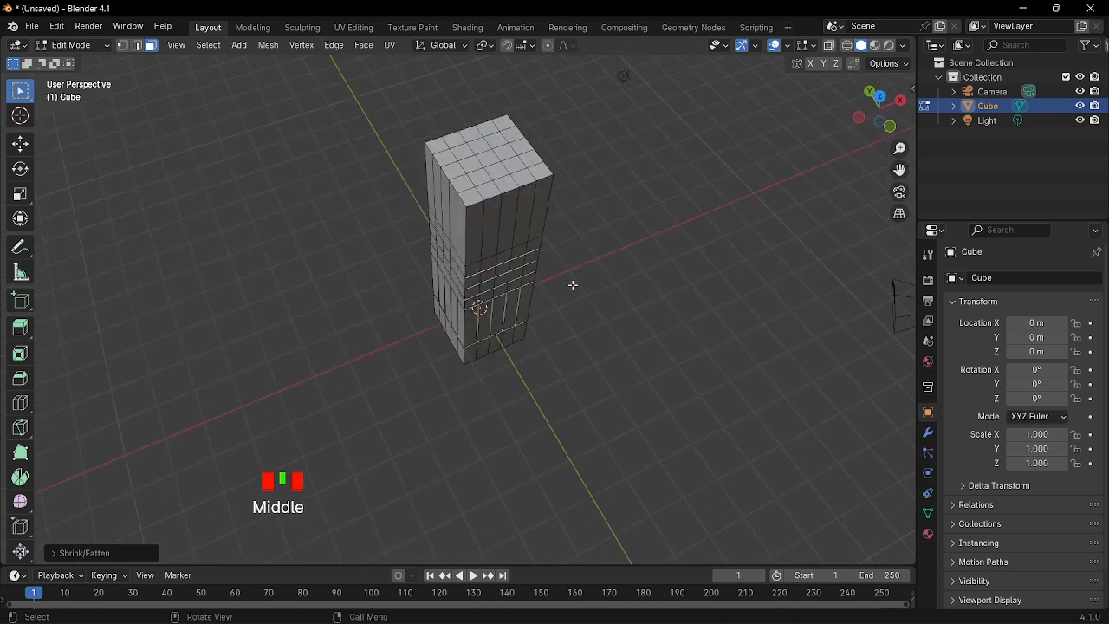
{"action": "left_click_drag", "start_coordinate": [449, 118], "coordinate": [518, 183]}
{"action": "left_click", "coordinate": [442, 199], "text": "shift"}
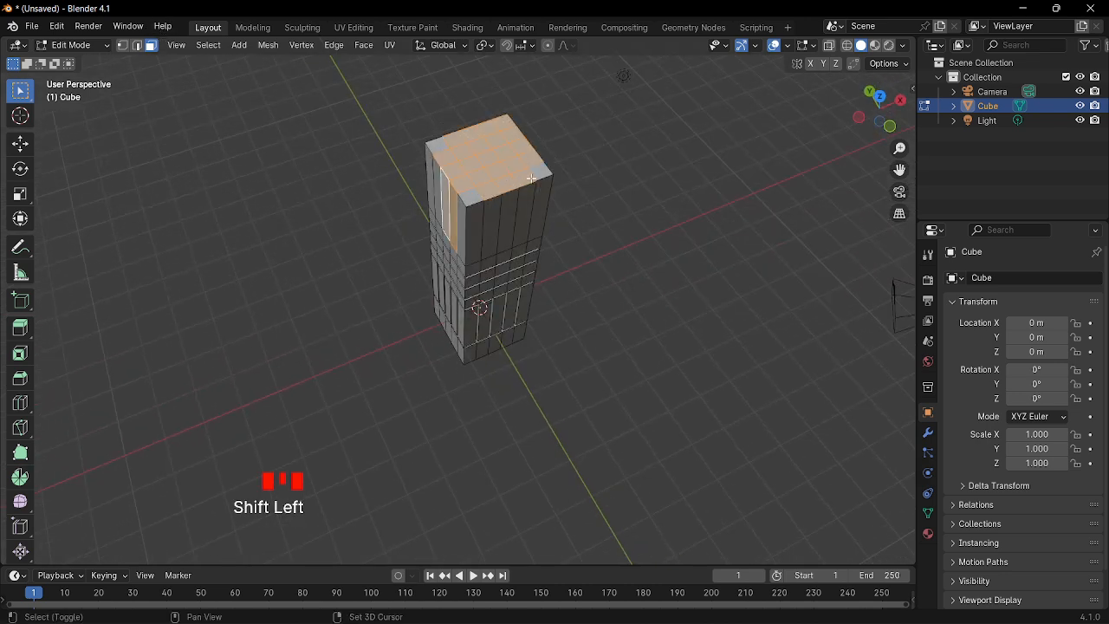
{"action": "left_click", "coordinate": [467, 185]}
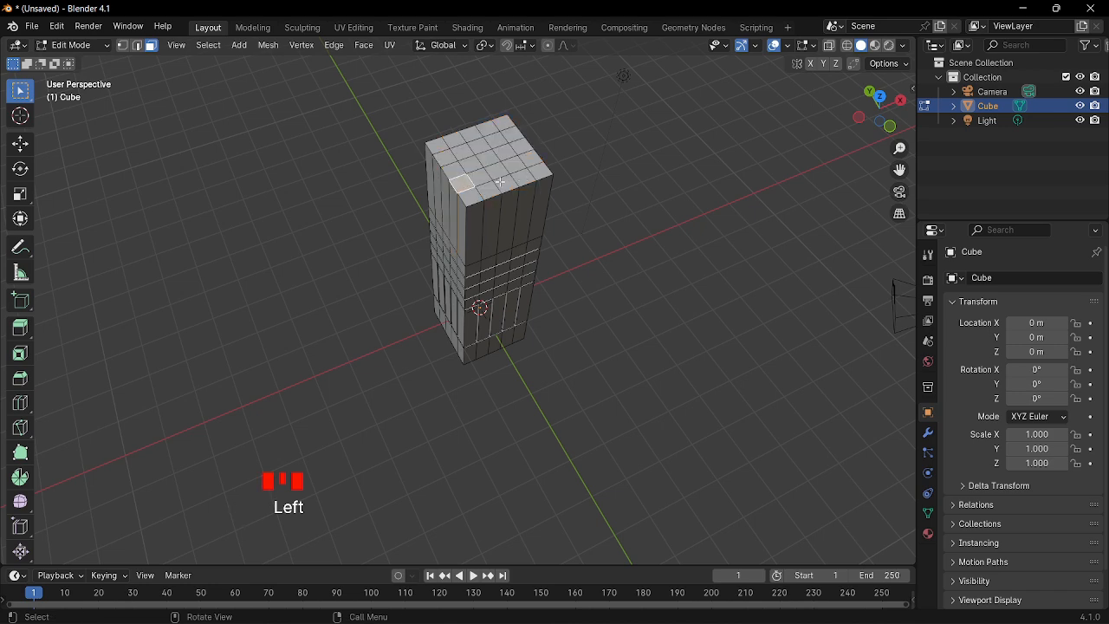
Step: Select all faces on the box's top from the top view and delete them to open the bottle
{"action": "key", "text": "KP_7"}
{"action": "left_click_drag", "start_coordinate": [403, 192], "coordinate": [566, 407]}
{"action": "middle_click_drag", "start_coordinate": [569, 383], "coordinate": [559, 243]}
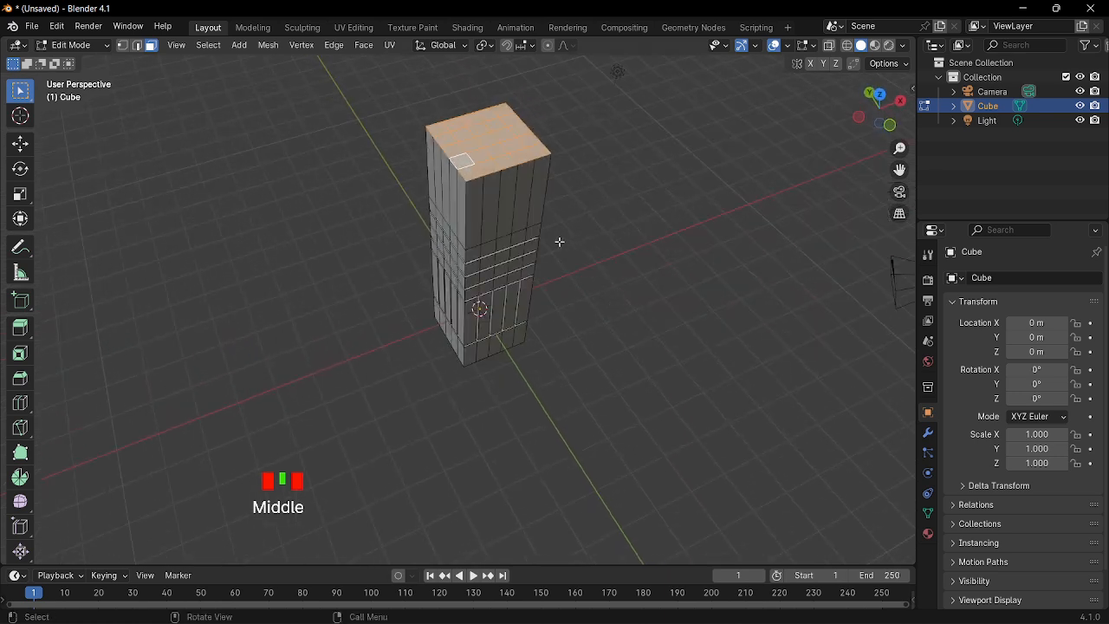
{"action": "key", "text": "Delete"}
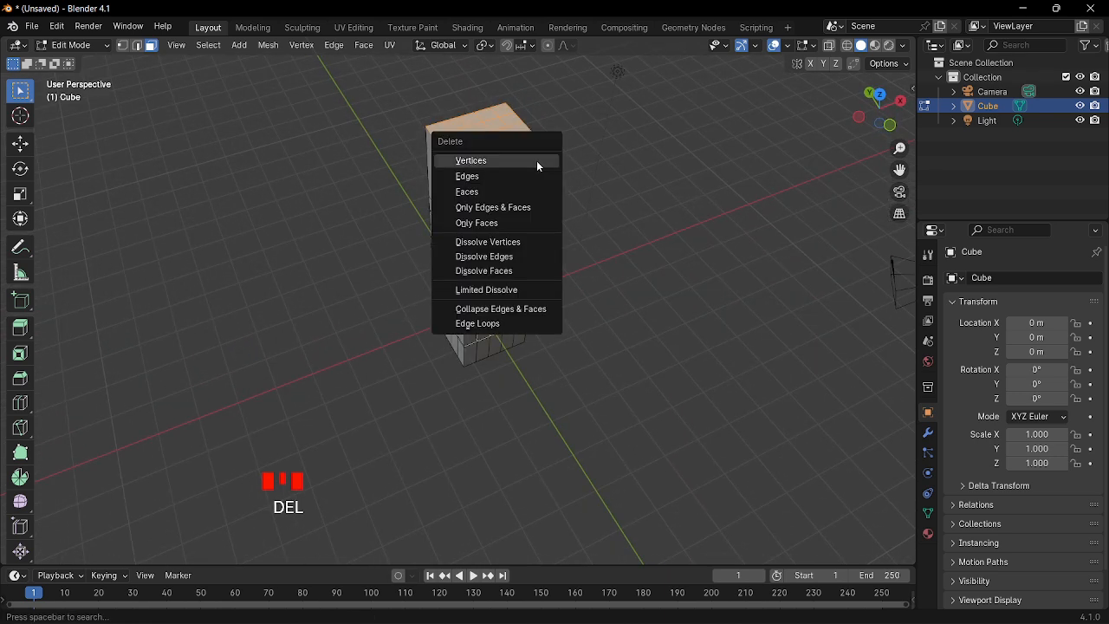
{"action": "left_click", "coordinate": [520, 189]}
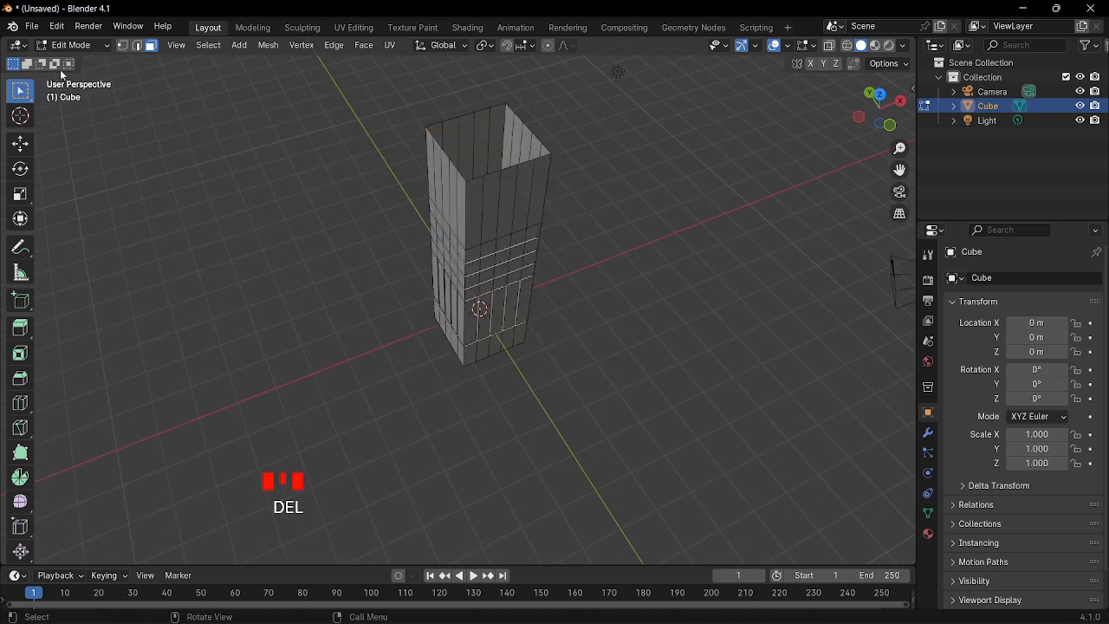
Step: Select all vertices of the open top rim in X-ray front view and scale them to a little over half their width
{"action": "left_click", "coordinate": [122, 45]}
{"action": "key", "text": "KP_1"}
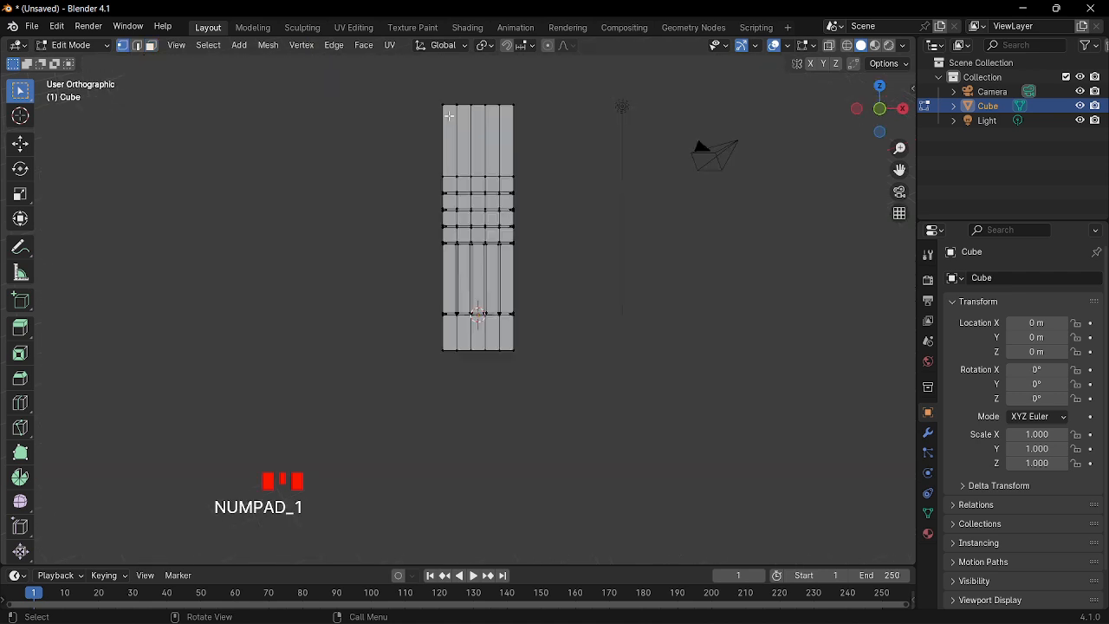
{"action": "left_click", "coordinate": [500, 83]}
{"action": "left_click_drag", "start_coordinate": [409, 81], "coordinate": [552, 131]}
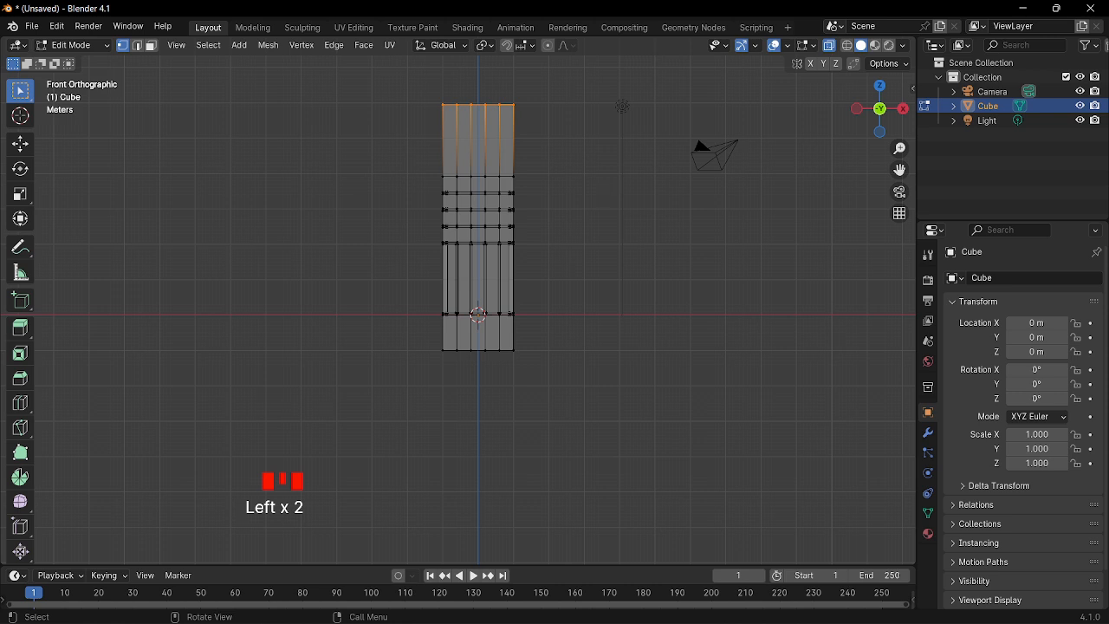
{"action": "key", "text": "s"}
{"action": "left_click", "coordinate": [544, 155]}
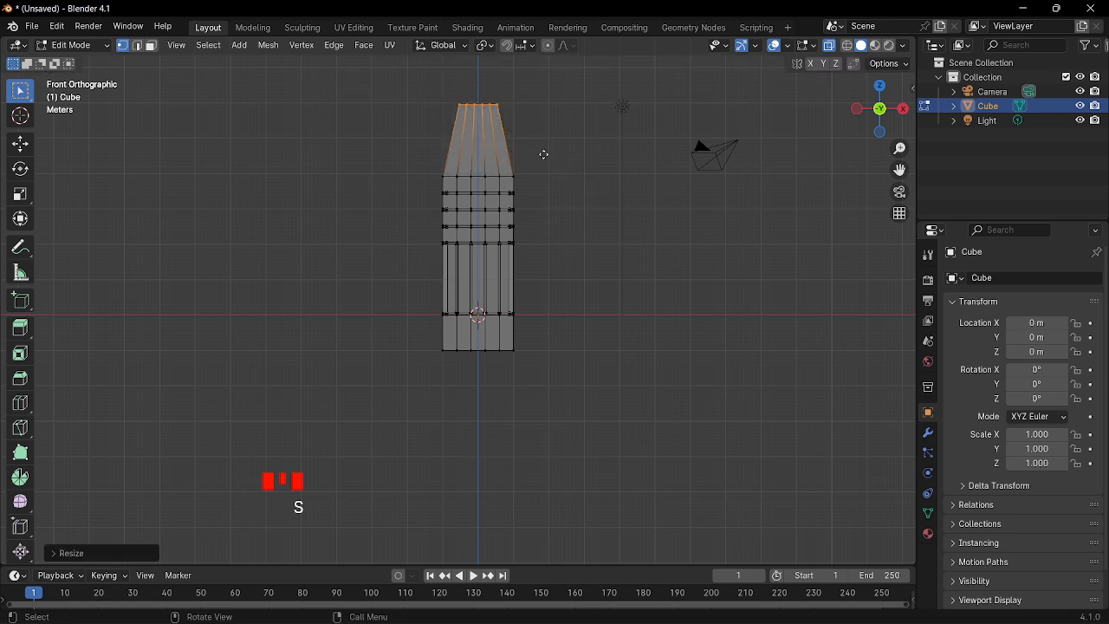
Step: Lower the top rim by about 0.87 m along Z and scale it by a factor of about 0.73
{"action": "key", "text": "g"}
{"action": "key", "text": "z"}
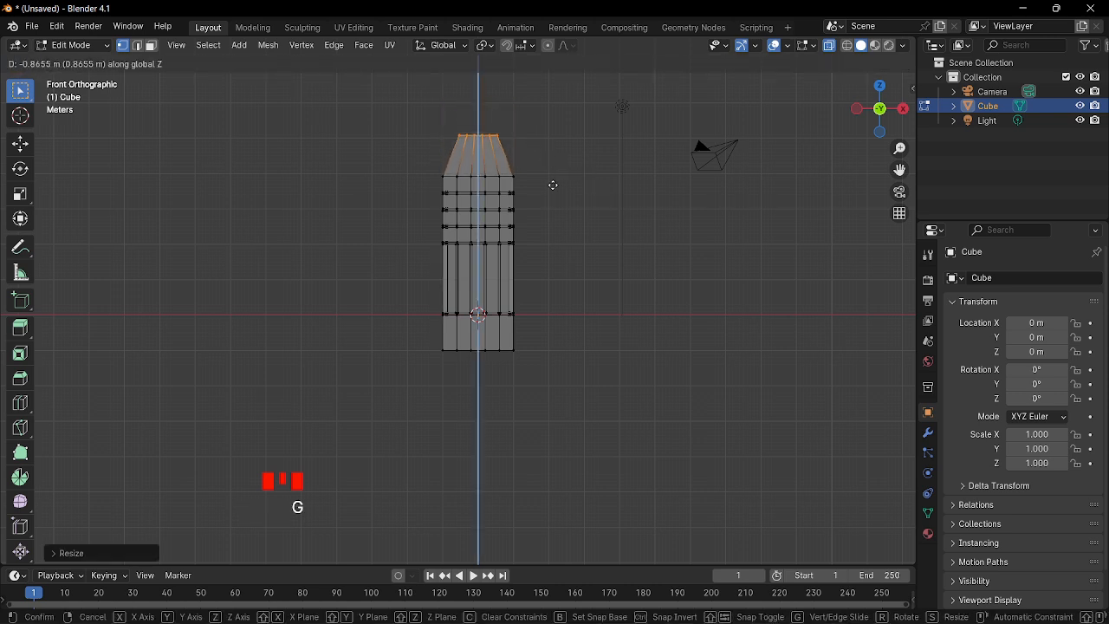
{"action": "left_click", "coordinate": [553, 185]}
{"action": "key", "text": "s"}
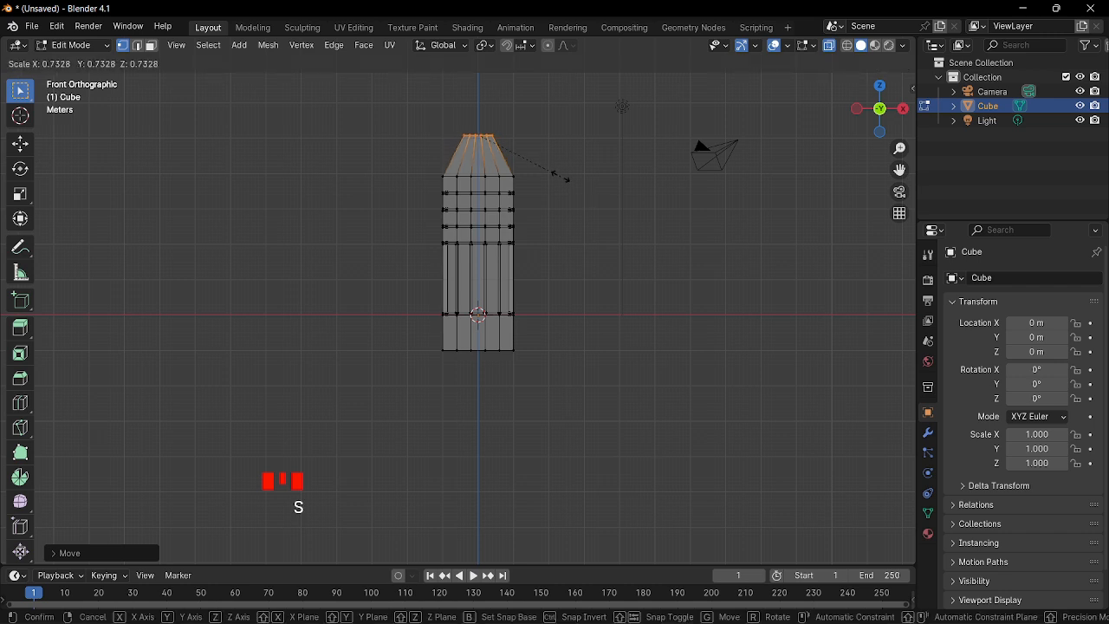
{"action": "left_click", "coordinate": [560, 177]}
Step: Reshape the top rim into a circle with LoopTools and return to a close front view of the neck
{"action": "right_click", "coordinate": [478, 141]}
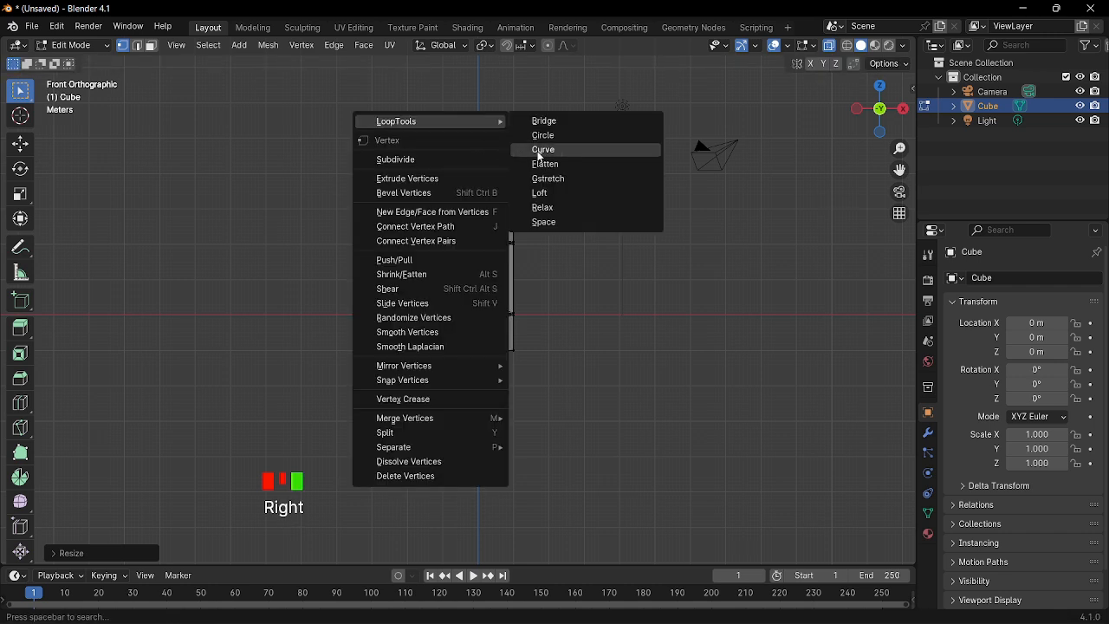
{"action": "left_click", "coordinate": [546, 137]}
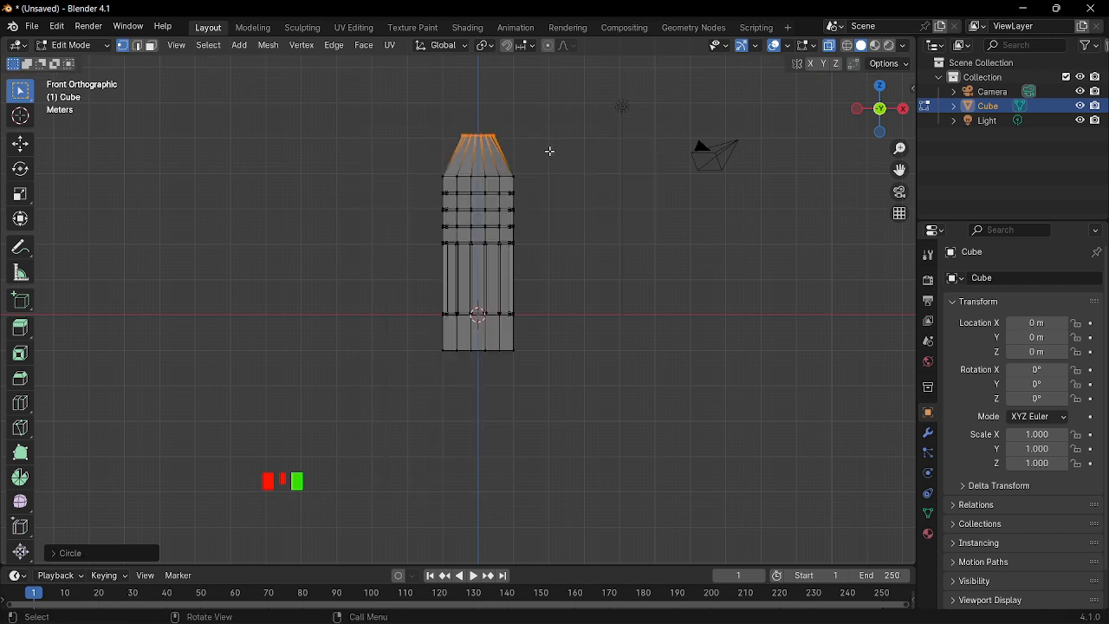
{"action": "middle_click_drag", "start_coordinate": [549, 148], "coordinate": [554, 224]}
{"action": "key", "text": "KP_1"}
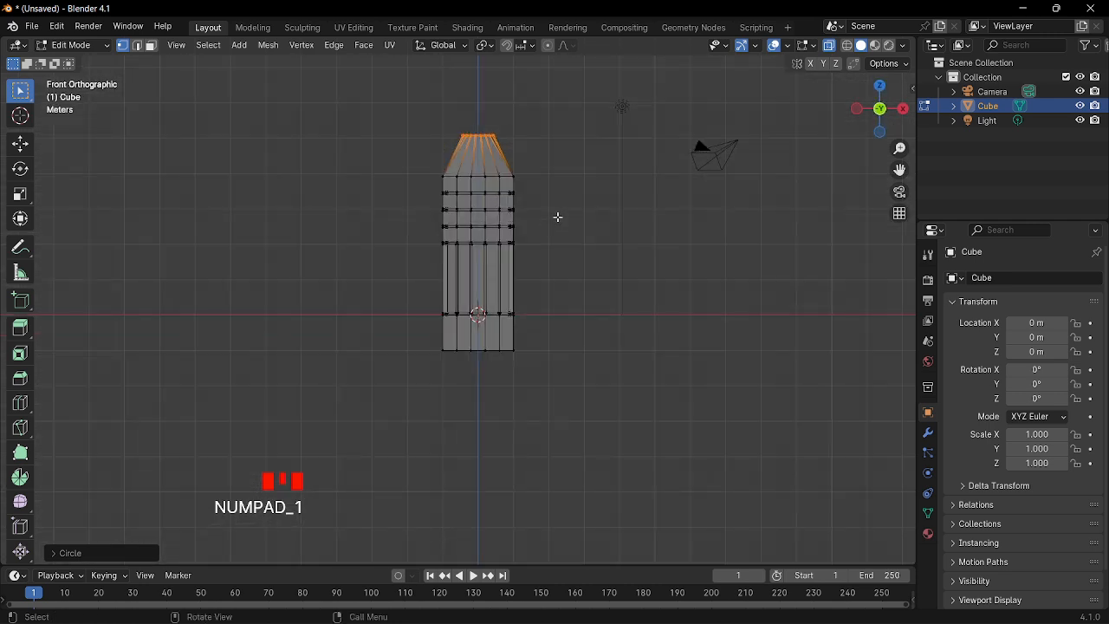
{"action": "scroll", "coordinate": [528, 165], "scroll_direction": "up", "scroll_amount": 2}
{"action": "middle_click_drag", "start_coordinate": [529, 165], "coordinate": [550, 278], "text": "shift"}
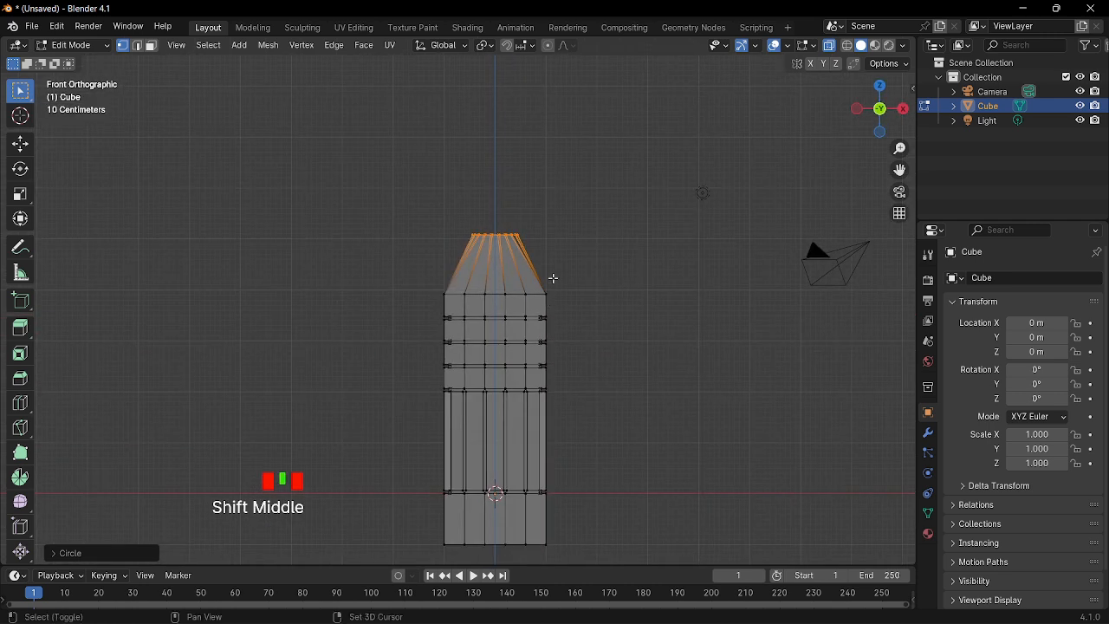
{"action": "scroll", "coordinate": [555, 267], "scroll_direction": "up", "scroll_amount": 3}
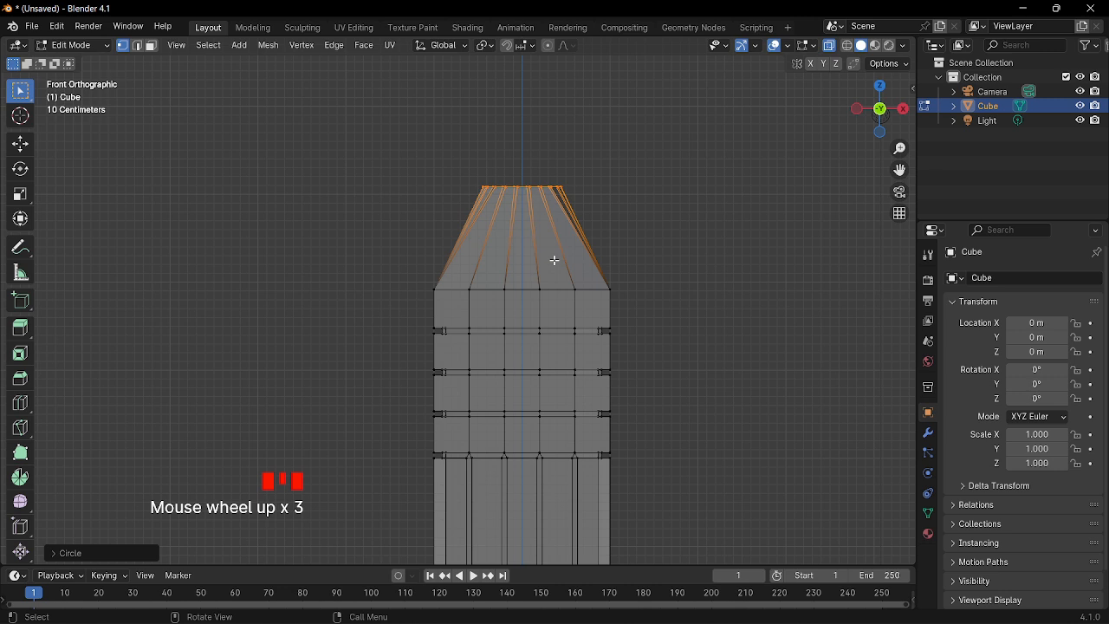
Step: Extrude the top rim straight up about 0.525 m into a neck and add a loop cut on the shoulder just below the neck's base
{"action": "key", "text": "e"}
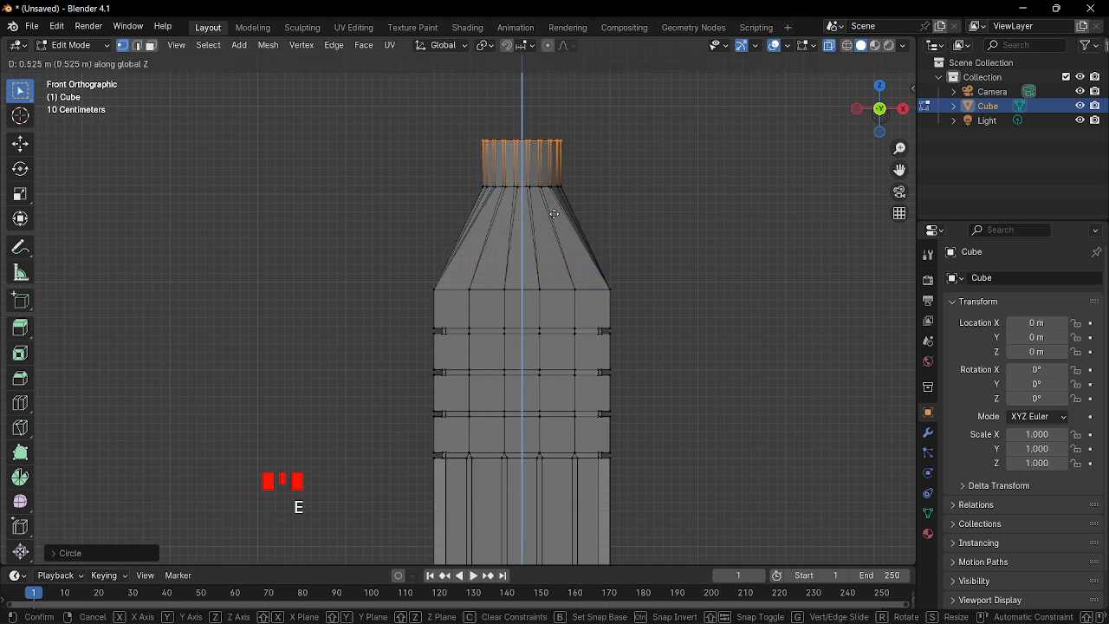
{"action": "left_click", "coordinate": [552, 191]}
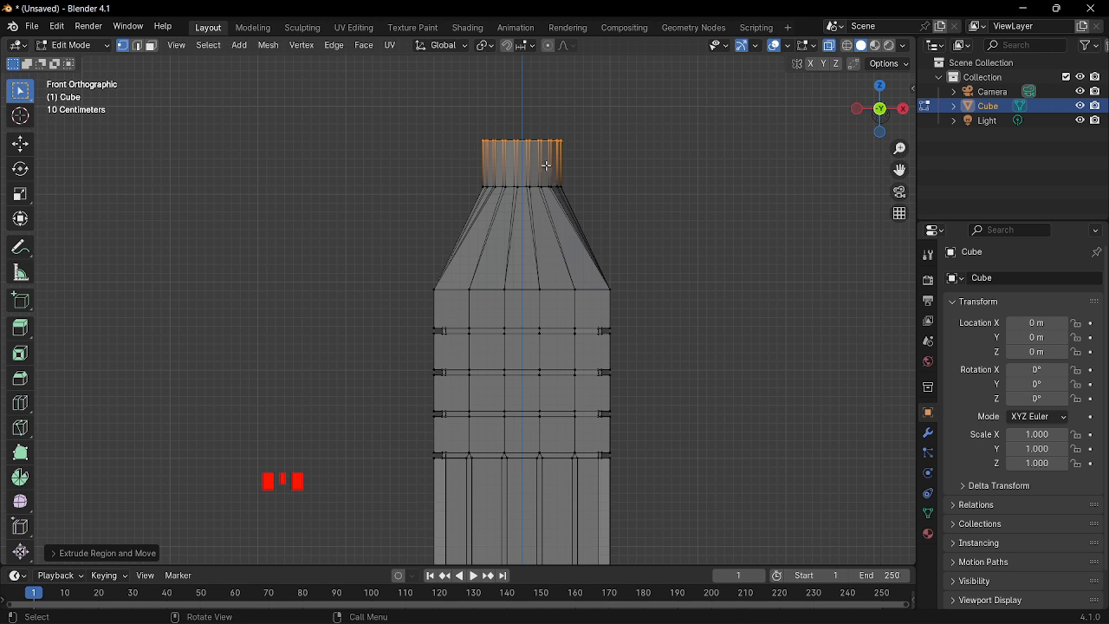
{"action": "key", "text": "ctrl+r"}
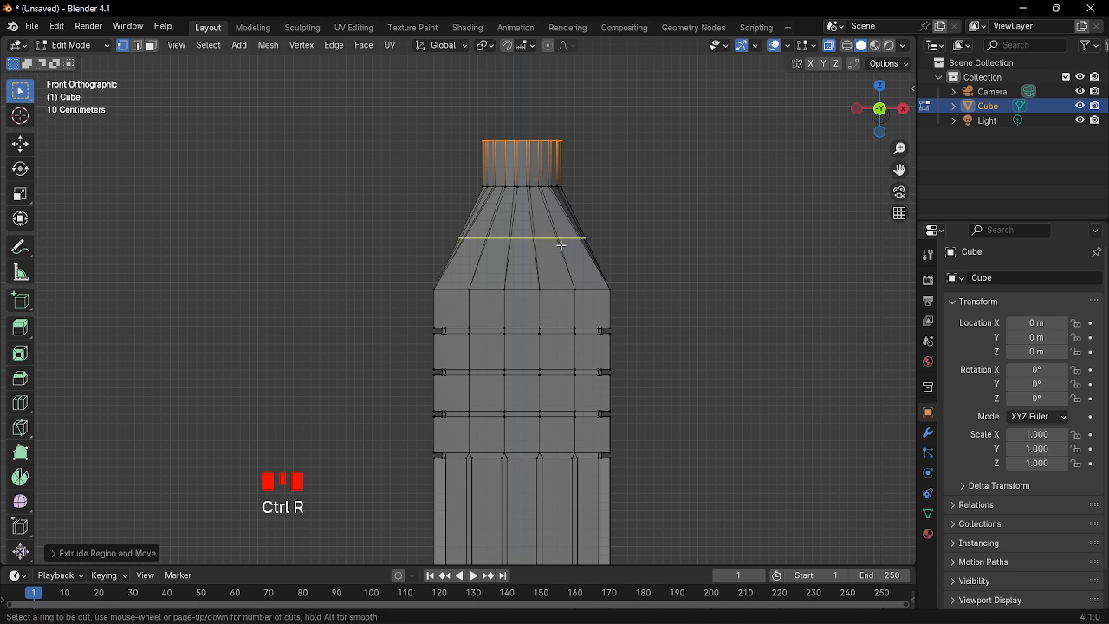
{"action": "left_click", "coordinate": [561, 246]}
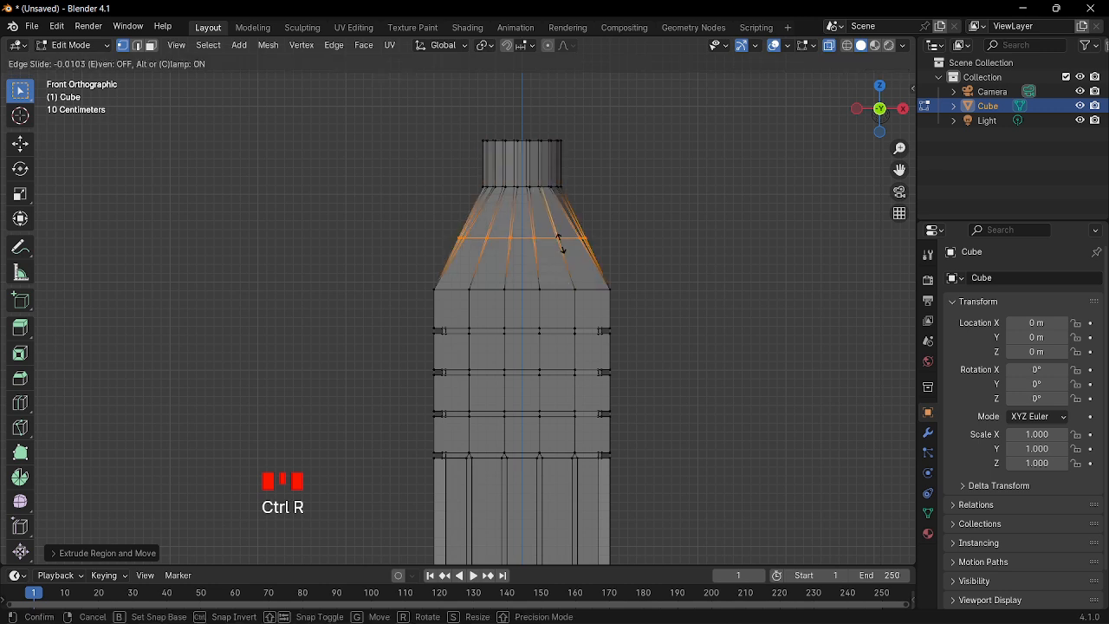
{"action": "left_click", "coordinate": [560, 185]}
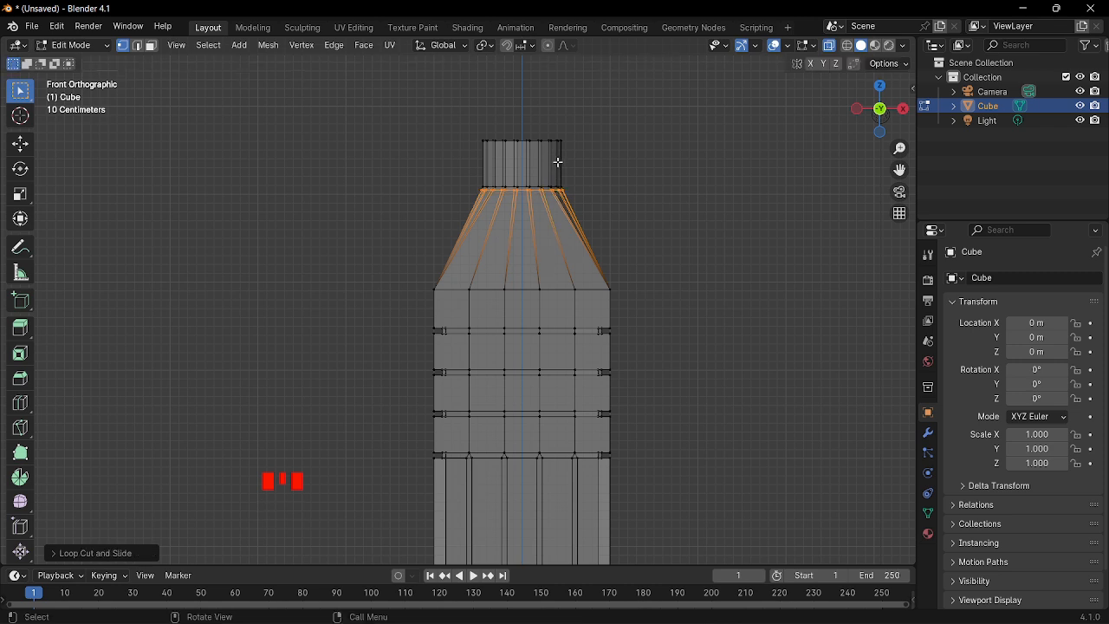
Step: Add one loop cut close to the bottom of the neck and another close to its top rim
{"action": "key", "text": "ctrl+r"}
{"action": "left_click", "coordinate": [558, 164]}
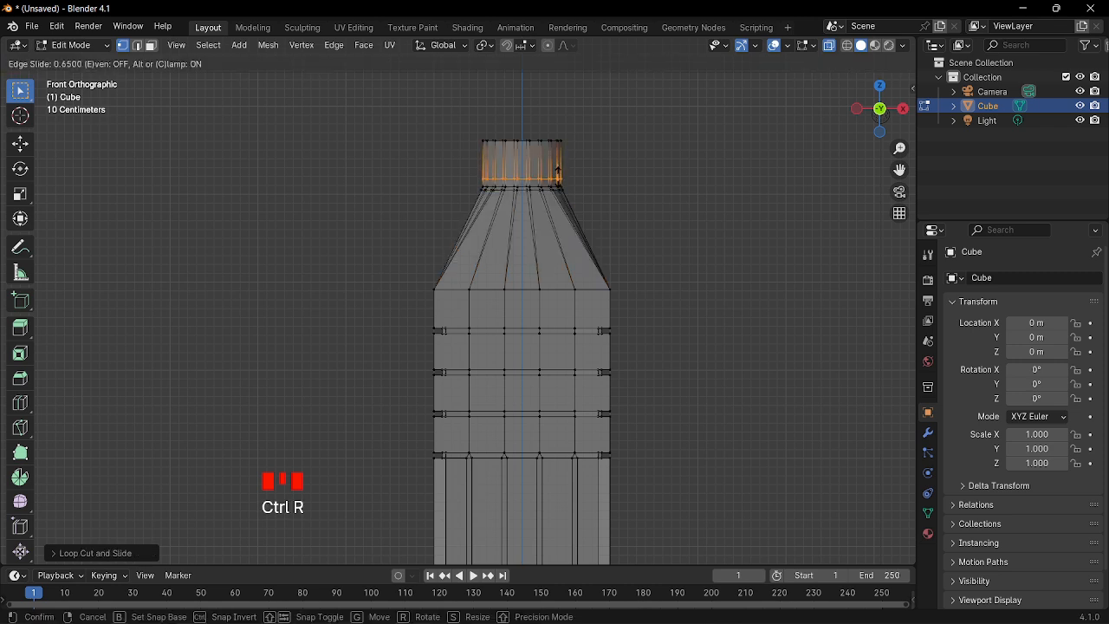
{"action": "left_click", "coordinate": [560, 181]}
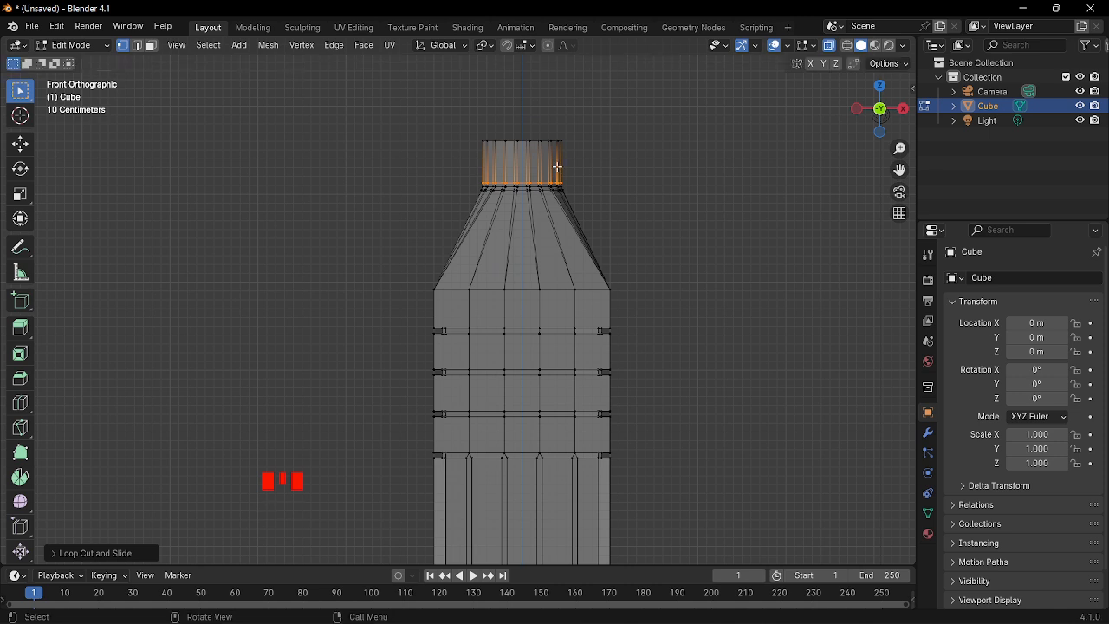
{"action": "key", "text": "ctrl+r"}
{"action": "left_click", "coordinate": [553, 159]}
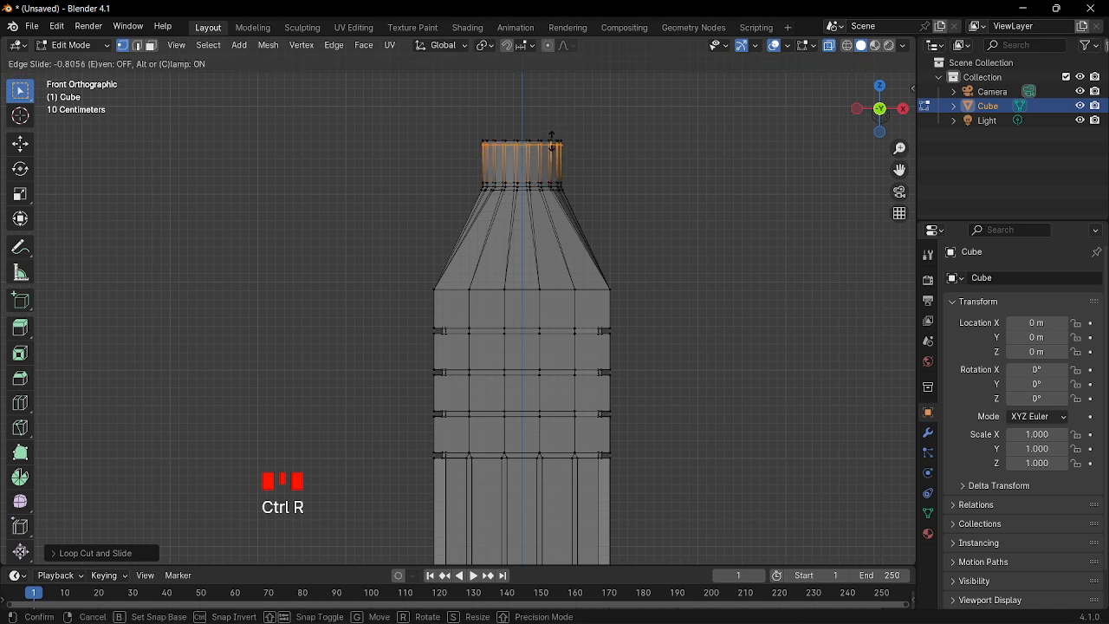
{"action": "left_click", "coordinate": [551, 142]}
Step: Add four evenly spaced horizontal loop cuts around the middle of the neck
{"action": "key", "text": "ctrl+r"}
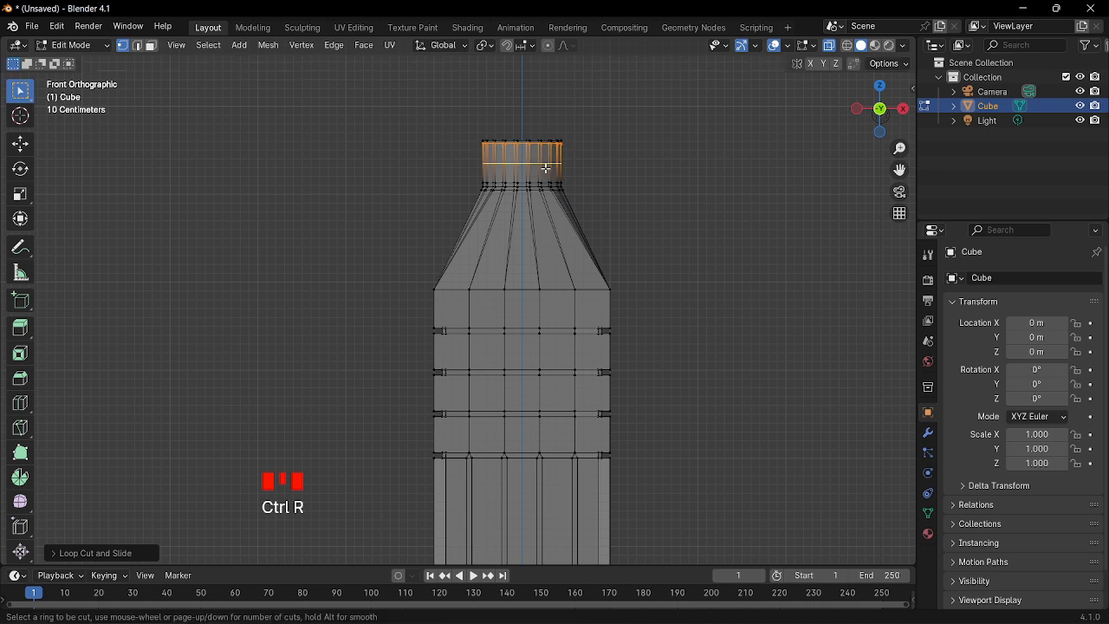
{"action": "scroll", "coordinate": [545, 168], "scroll_direction": "up", "scroll_amount": 5}
{"action": "left_click", "coordinate": [545, 168]}
{"action": "left_click", "coordinate": [595, 177]}
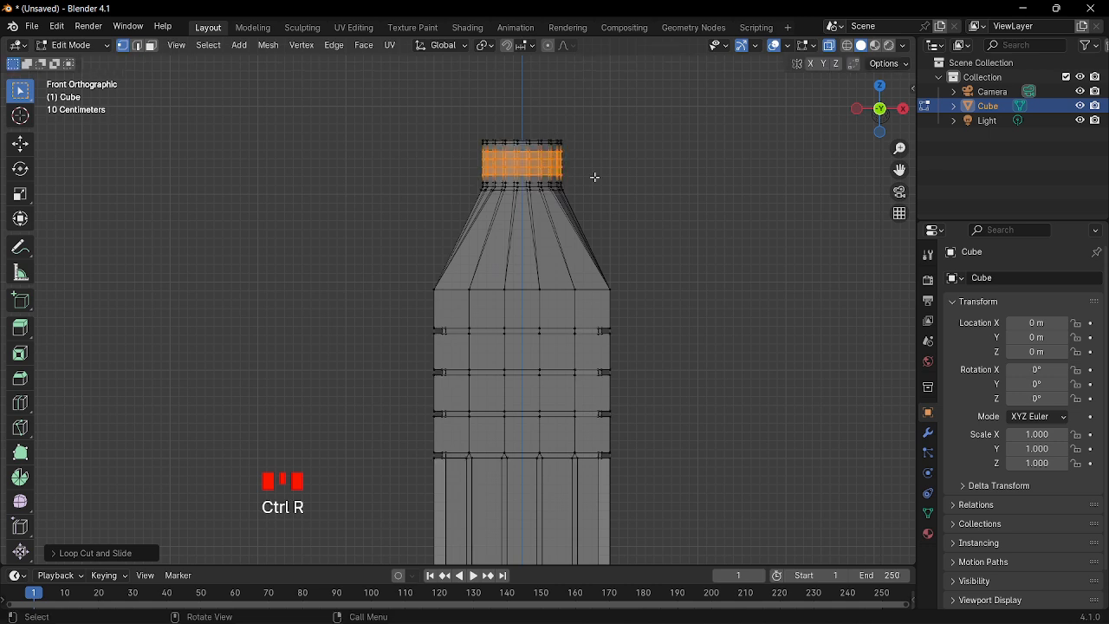
Step: Select the lowest of the four evenly spaced edge loops on the neck in edge mode and bevel it into a narrow band
{"action": "scroll", "coordinate": [623, 179], "scroll_direction": "up", "scroll_amount": 4}
{"action": "scroll", "coordinate": [618, 169], "scroll_direction": "down", "scroll_amount": 3}
{"action": "middle_click_drag", "start_coordinate": [616, 161], "coordinate": [477, 298], "text": "shift"}
{"action": "scroll", "coordinate": [600, 207], "scroll_direction": "up", "scroll_amount": 4}
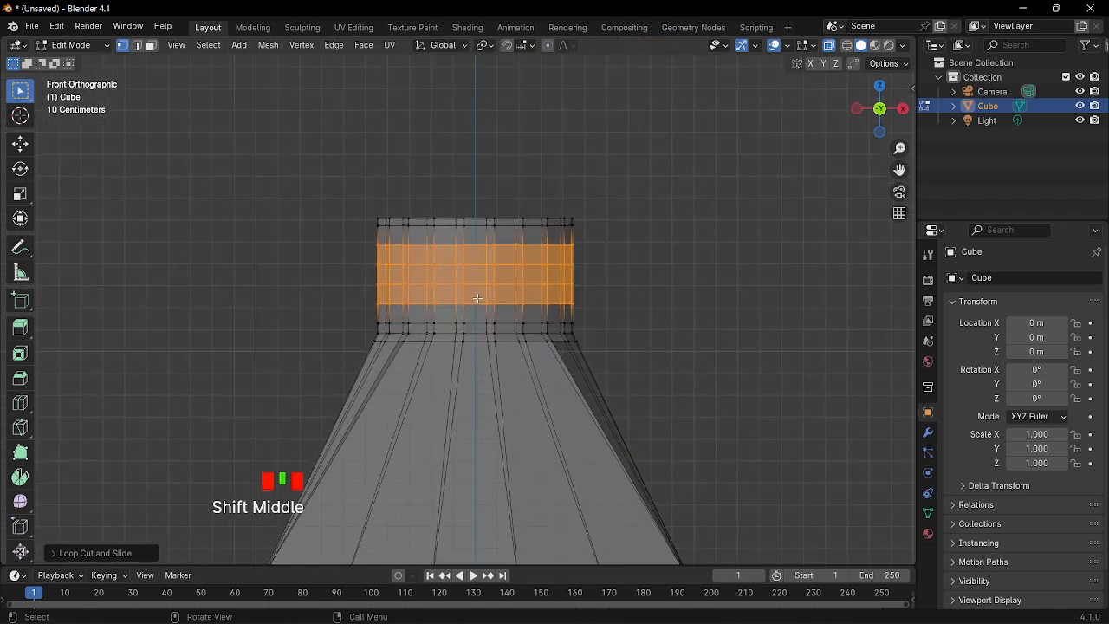
{"action": "left_click", "coordinate": [477, 304]}
{"action": "left_click", "coordinate": [136, 45]}
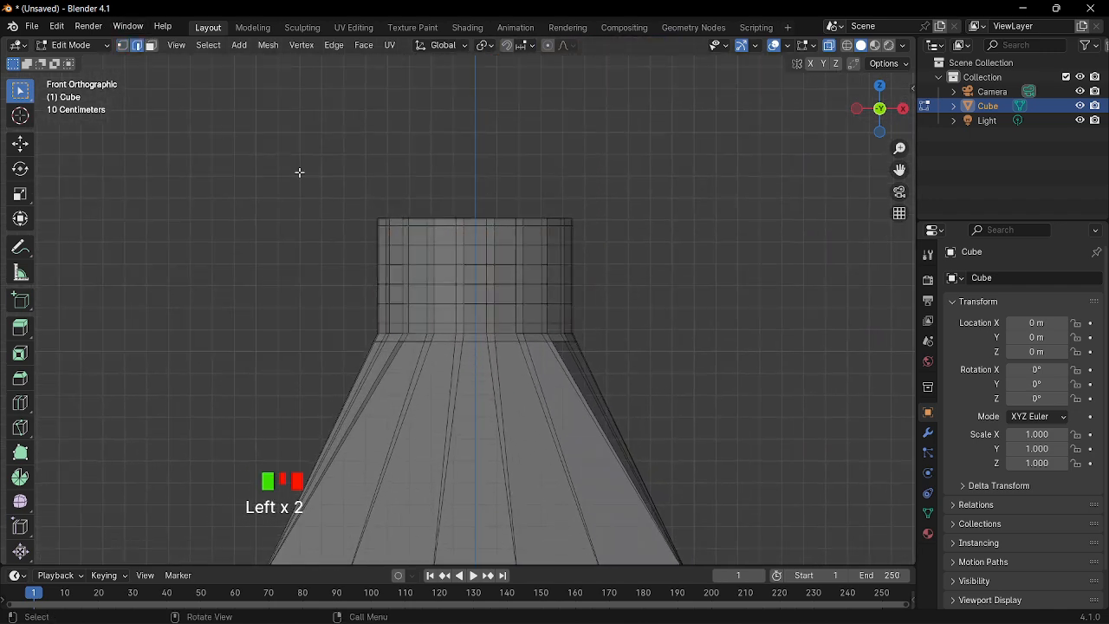
{"action": "left_click", "coordinate": [475, 304]}
{"action": "left_click", "coordinate": [474, 304], "text": "alt+shift"}
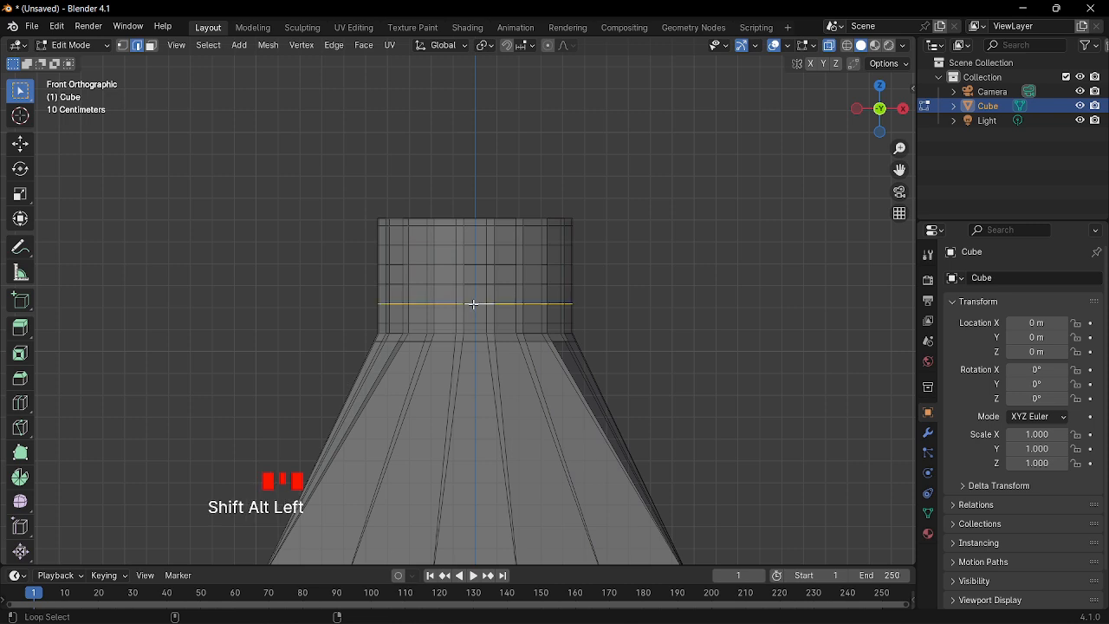
{"action": "key", "text": "ctrl+b"}
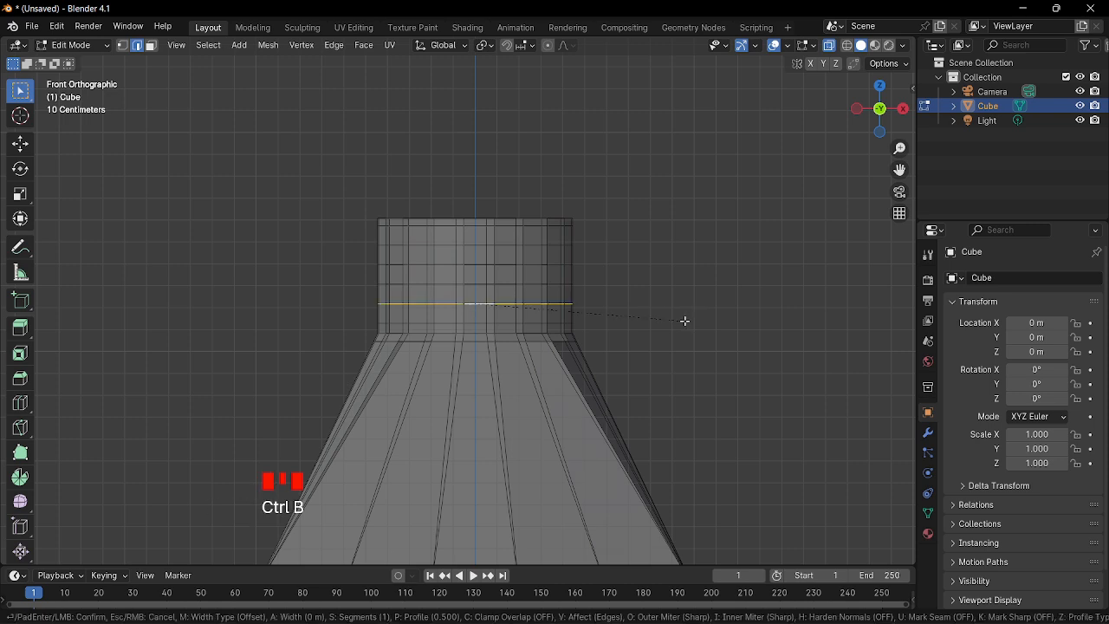
{"action": "left_click", "coordinate": [691, 322]}
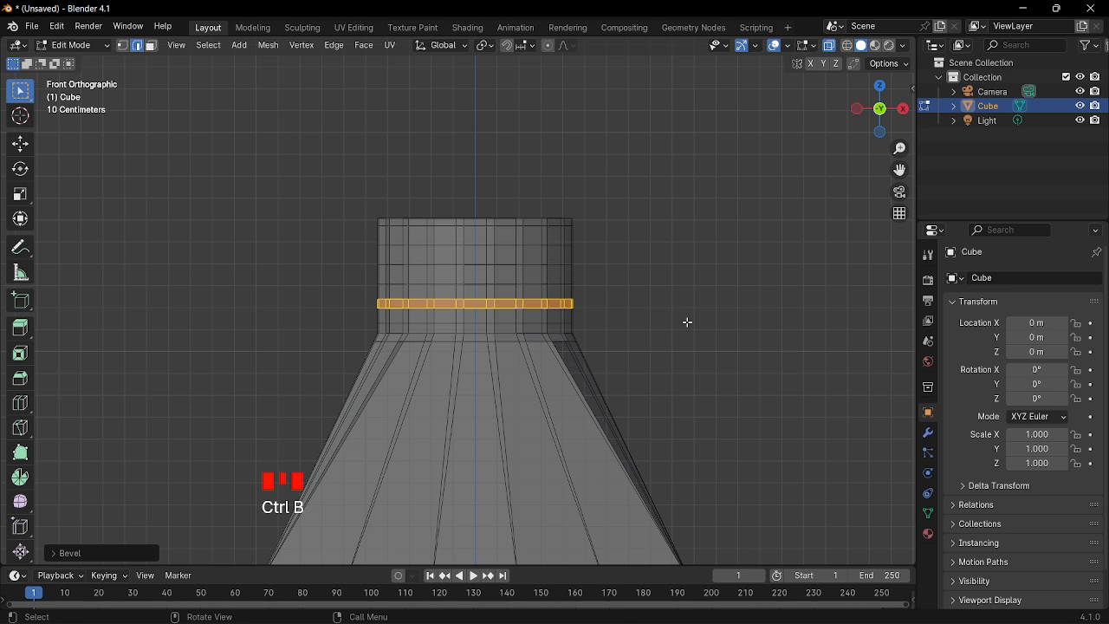
{"action": "key", "text": "e"}
{"action": "left_click", "coordinate": [685, 322]}
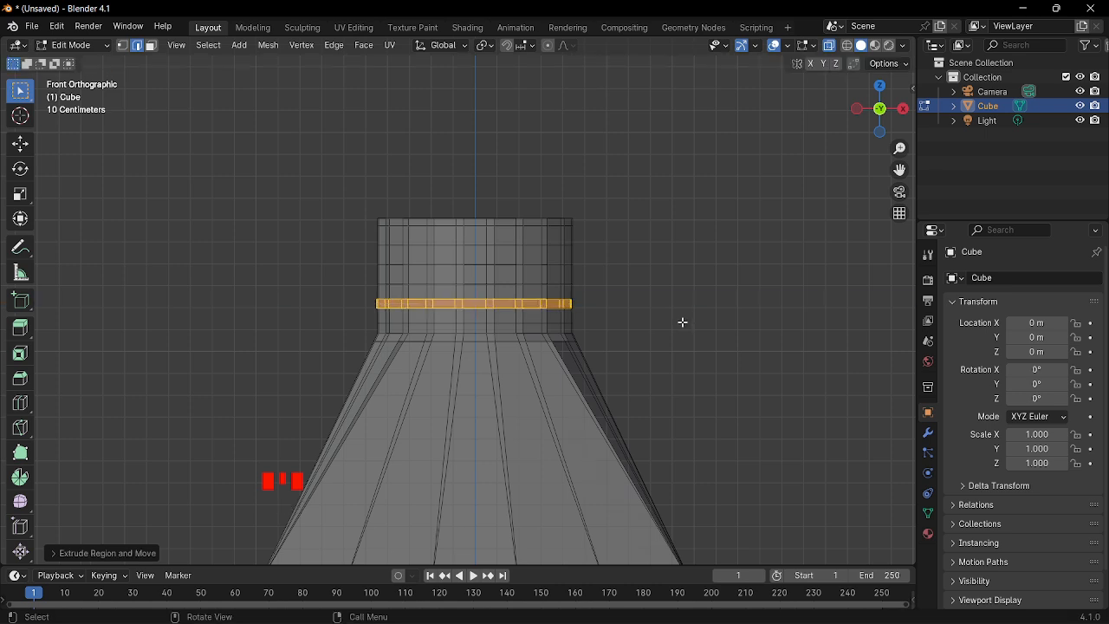
{"action": "key", "text": "ctrl+z"}
Step: Extrude the narrow neck band in place and scale it outward by about 1.2 to form a protruding flange
{"action": "key", "text": "e"}
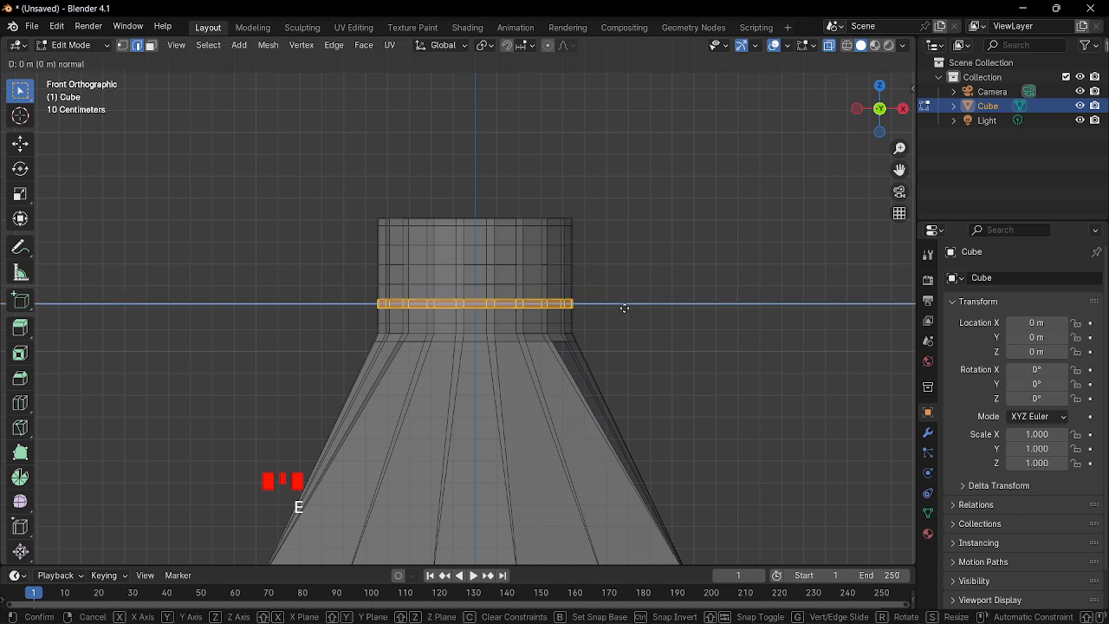
{"action": "left_click", "coordinate": [626, 308]}
{"action": "key", "text": "s"}
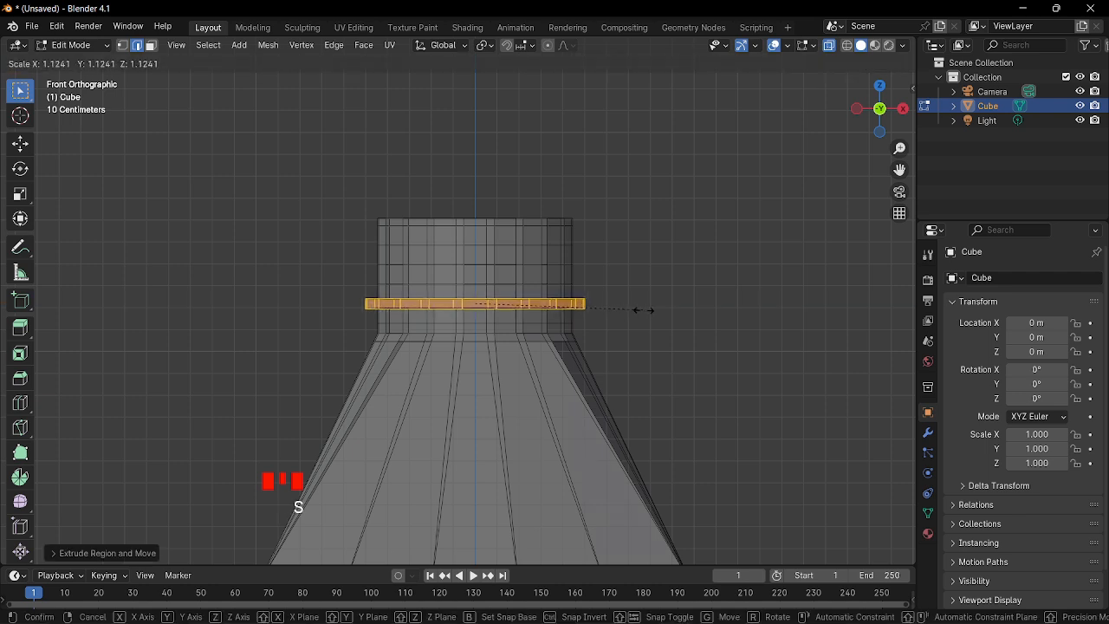
{"action": "left_click", "coordinate": [649, 313]}
{"action": "middle_click_drag", "start_coordinate": [644, 314], "coordinate": [645, 340]}
{"action": "key", "text": "KP_1"}
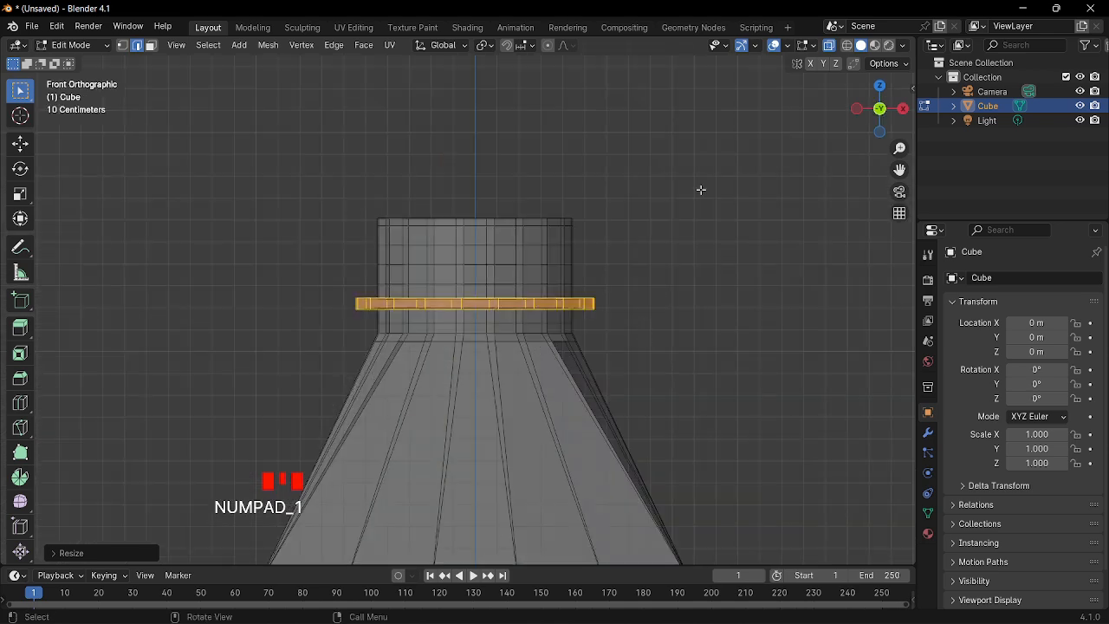
Step: Turn off X-ray, add a loop cut around the flange's outer face and bevel it toward the face's edges
{"action": "left_click", "coordinate": [829, 45]}
{"action": "scroll", "coordinate": [685, 278], "scroll_direction": "up", "scroll_amount": 5}
{"action": "scroll", "coordinate": [610, 315], "scroll_direction": "up", "scroll_amount": 1}
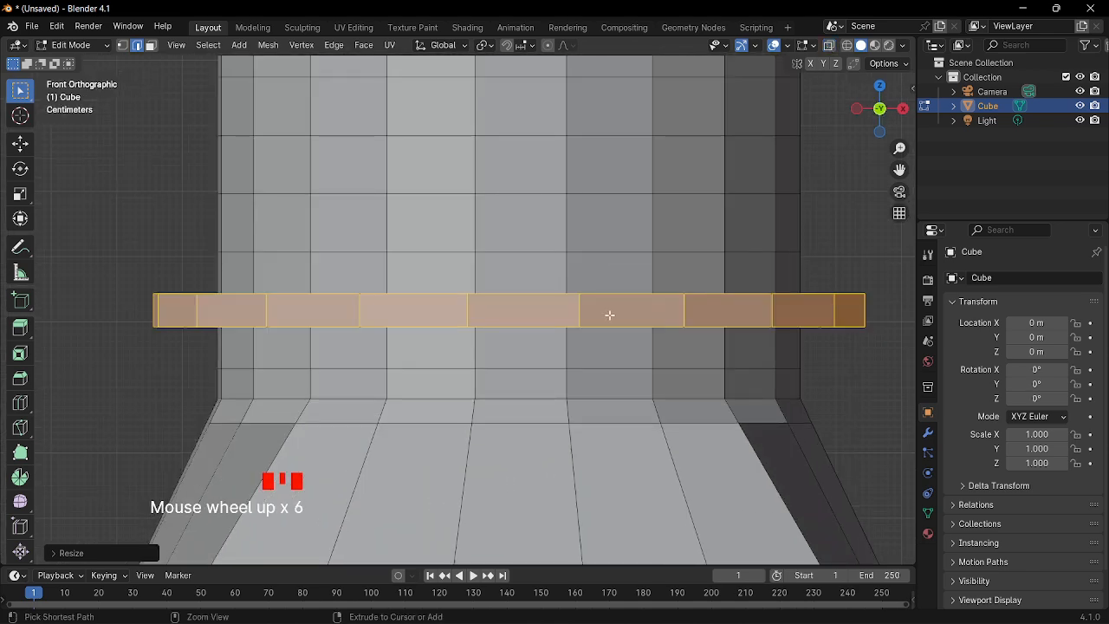
{"action": "key", "text": "ctrl+r"}
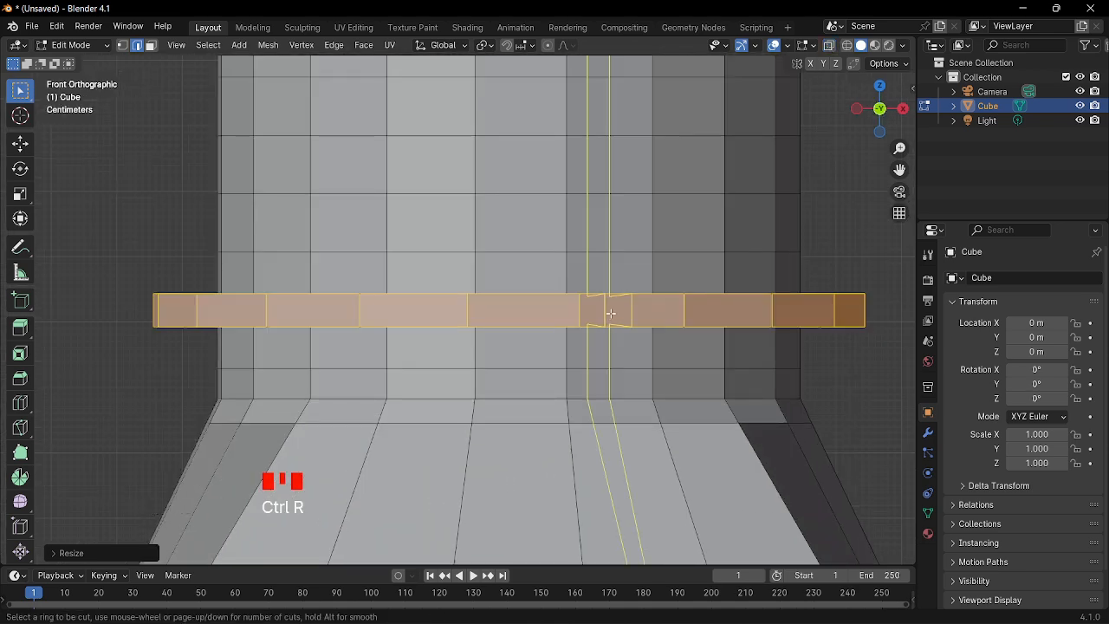
{"action": "left_click", "coordinate": [693, 308]}
{"action": "left_click", "coordinate": [693, 307]}
{"action": "key", "text": "ctrl+b"}
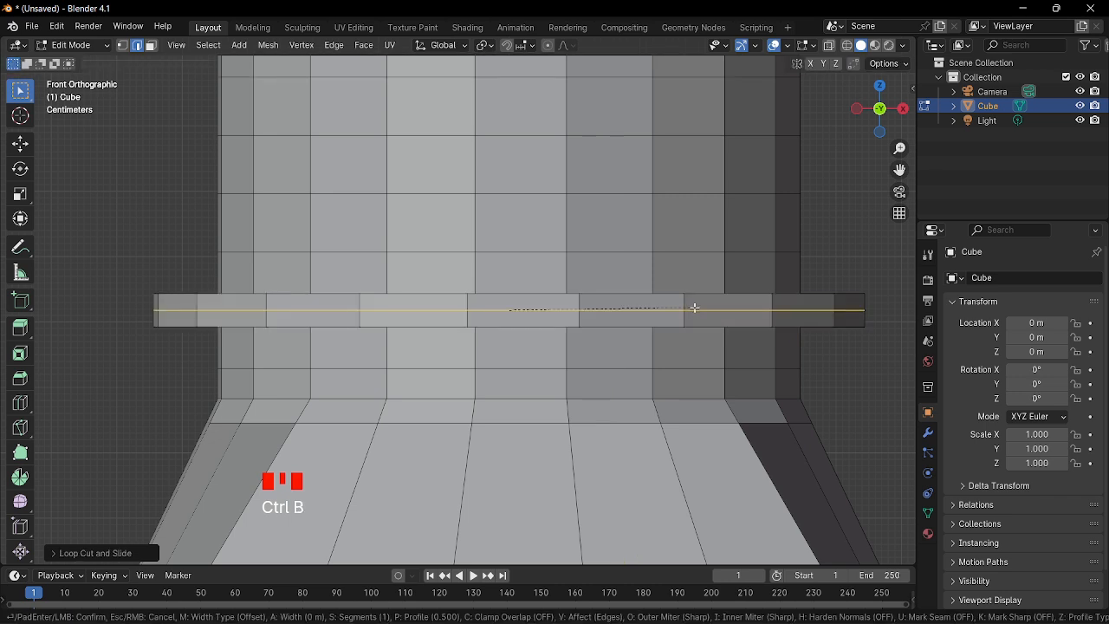
{"action": "left_click", "coordinate": [601, 284]}
Step: Add a loop cut around the flange's upper face and bevel it about 0.041 m wide as supporting edges
{"action": "middle_click_drag", "start_coordinate": [601, 284], "coordinate": [574, 317]}
{"action": "scroll", "coordinate": [574, 317], "scroll_direction": "down", "scroll_amount": 4}
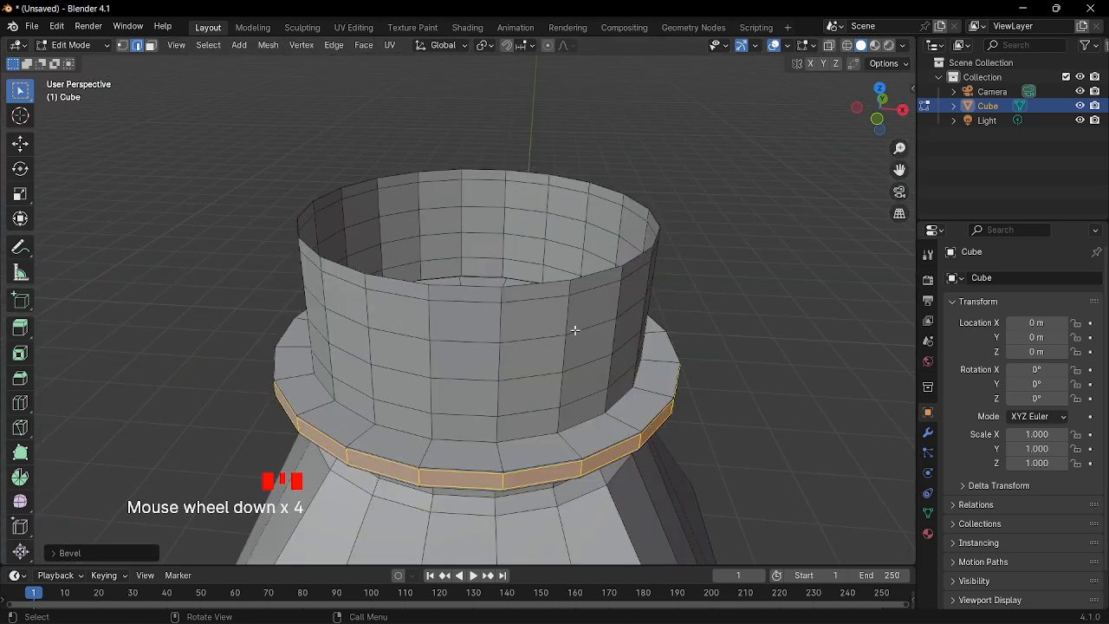
{"action": "key", "text": "ctrl+r"}
{"action": "left_click", "coordinate": [494, 461]}
{"action": "right_click", "coordinate": [494, 453]}
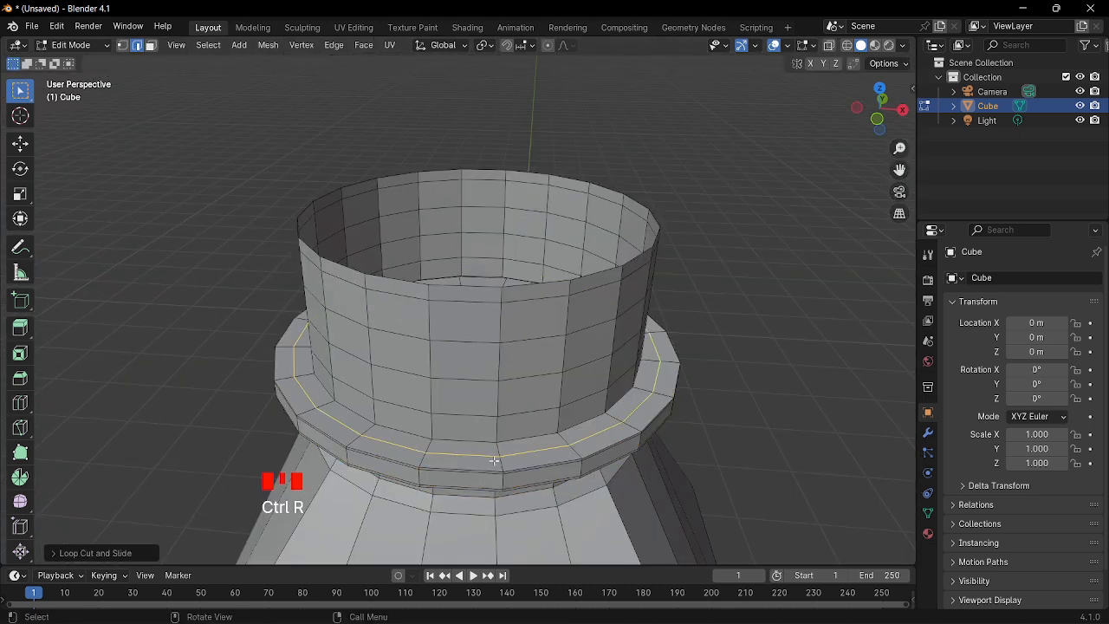
{"action": "key", "text": "ctrl+b"}
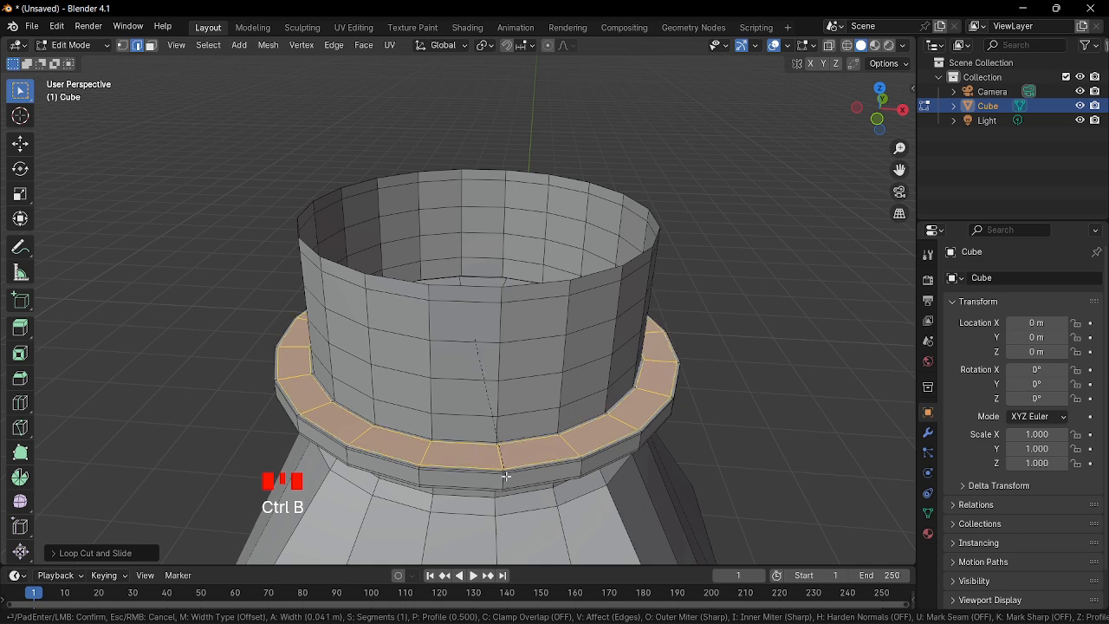
{"action": "left_click", "coordinate": [505, 476]}
{"action": "middle_click_drag", "start_coordinate": [501, 531], "coordinate": [507, 287]}
{"action": "key", "text": "ctrl+r"}
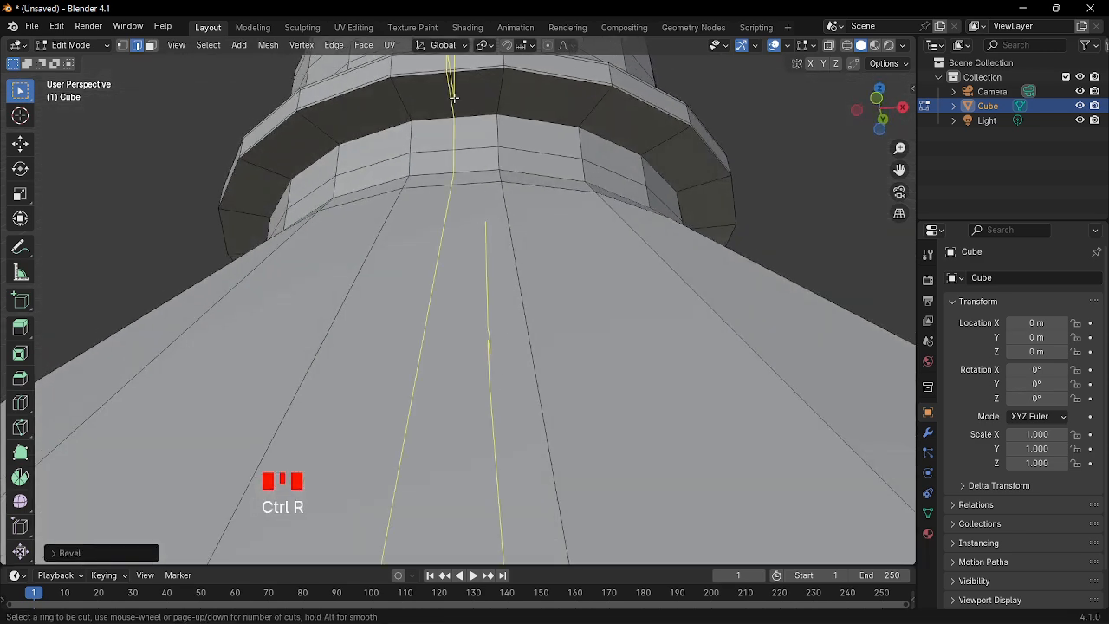
{"action": "left_click", "coordinate": [452, 98]}
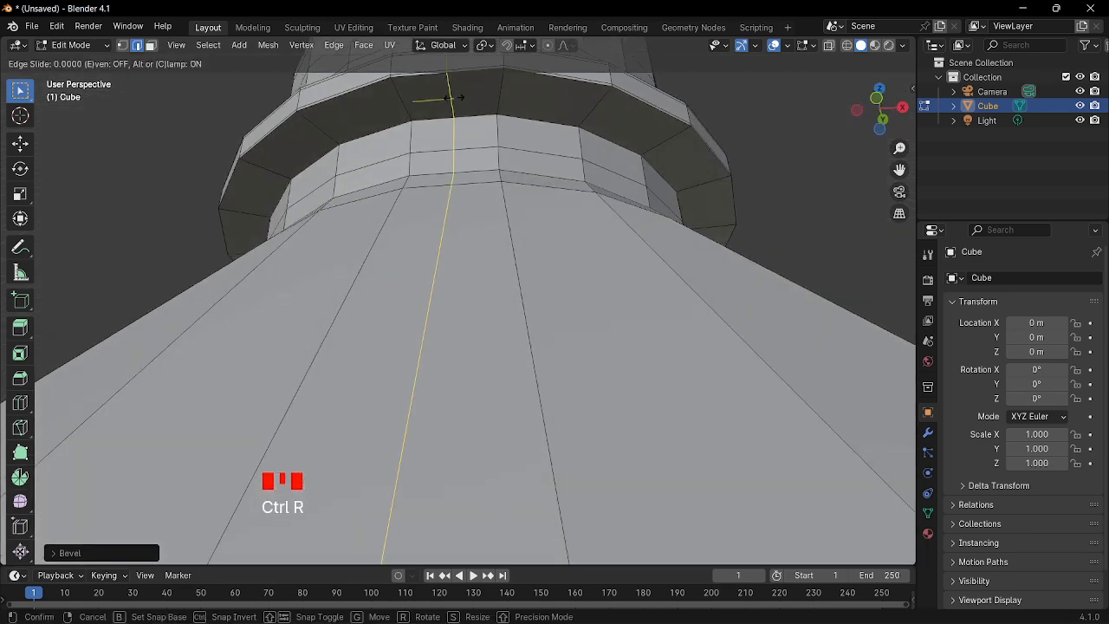
{"action": "left_click", "coordinate": [503, 90]}
{"action": "key", "text": "ctrl+z"}
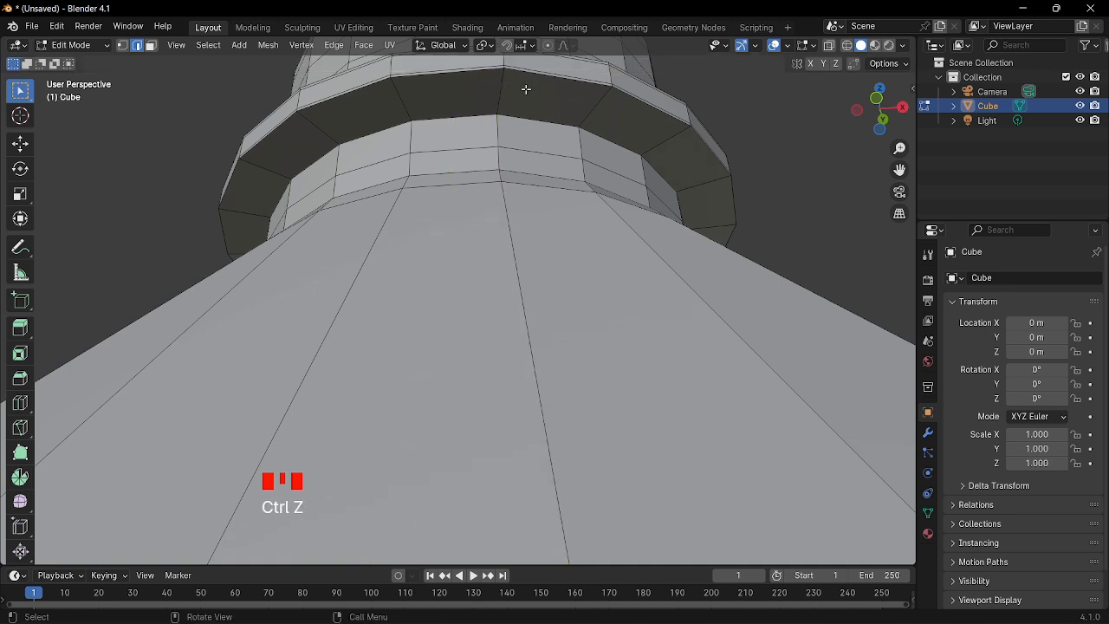
Step: Add a loop cut around the flange's underside and bevel it about 0.042 m wide as supporting edges
{"action": "key", "text": "ctrl+r"}
{"action": "left_click", "coordinate": [525, 94]}
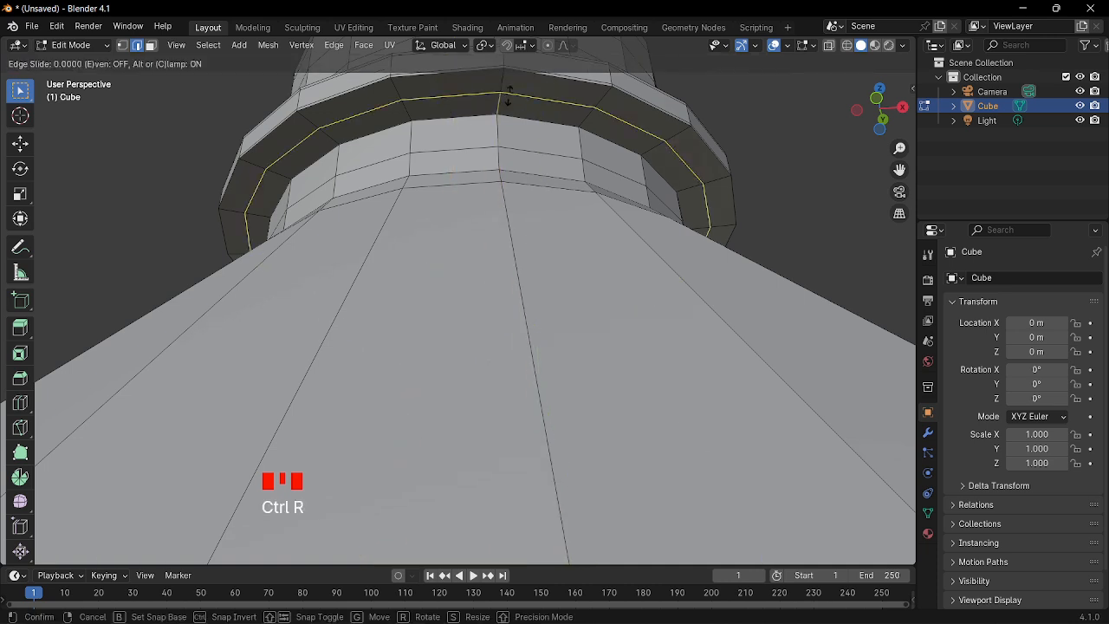
{"action": "left_click", "coordinate": [520, 99]}
{"action": "key", "text": "ctrl+b"}
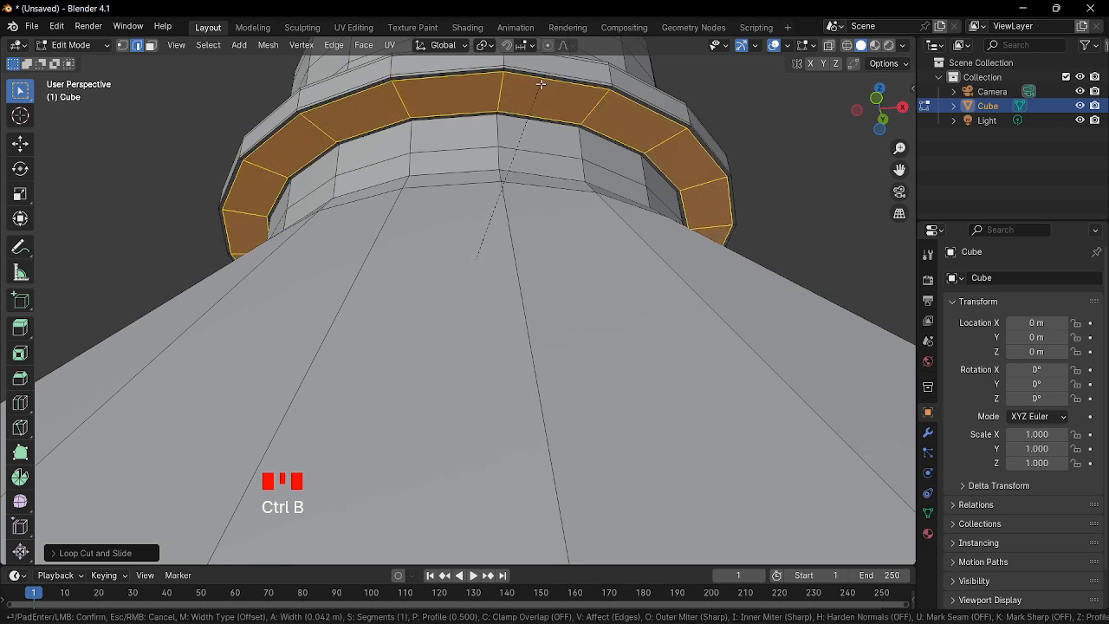
{"action": "left_click", "coordinate": [540, 83]}
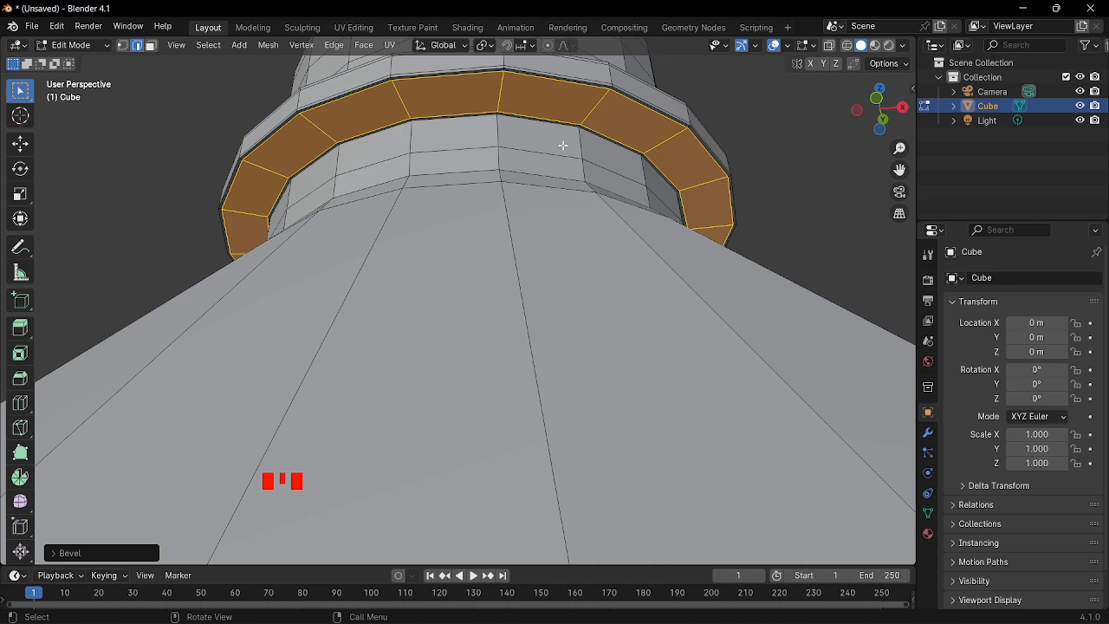
{"action": "key", "text": "KP_1"}
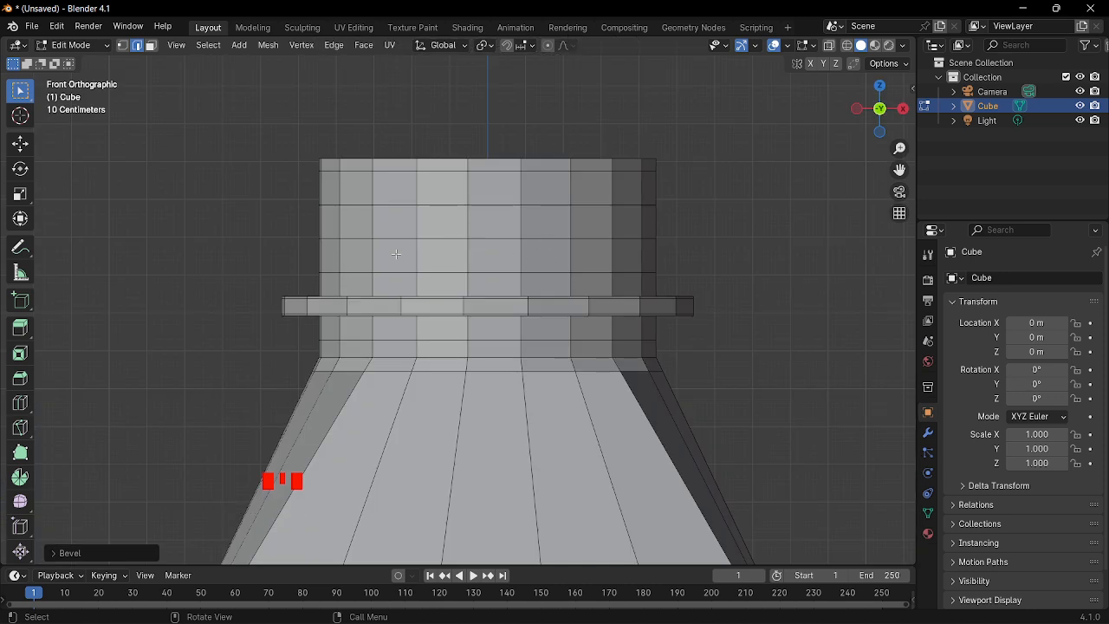
{"action": "scroll", "coordinate": [556, 231], "scroll_direction": "down", "scroll_amount": 2}
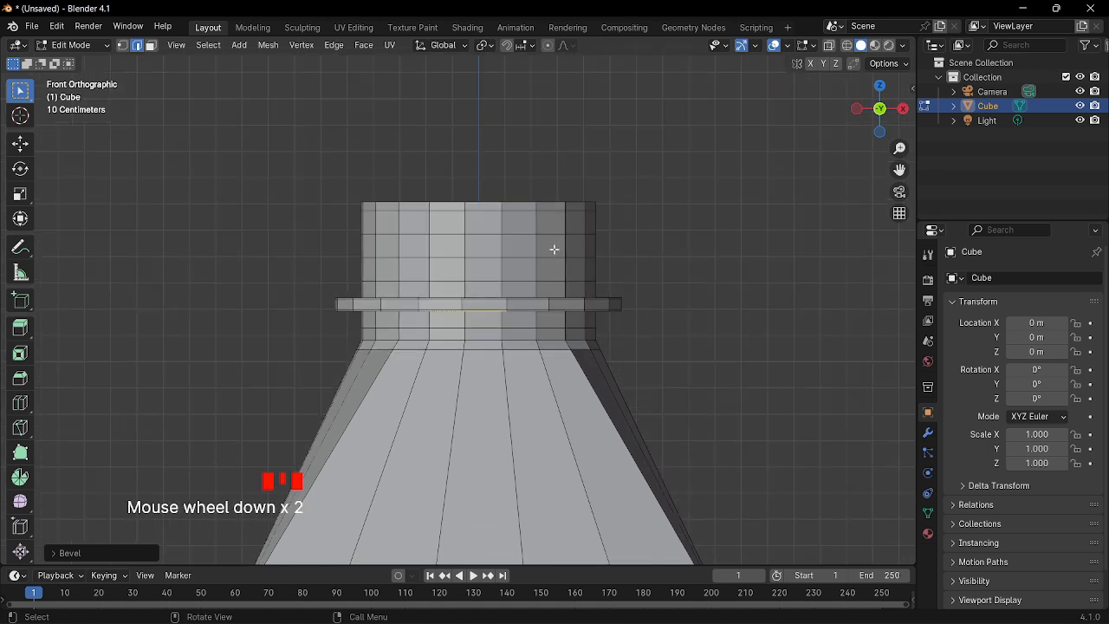
{"action": "scroll", "coordinate": [554, 250], "scroll_direction": "down", "scroll_amount": 5}
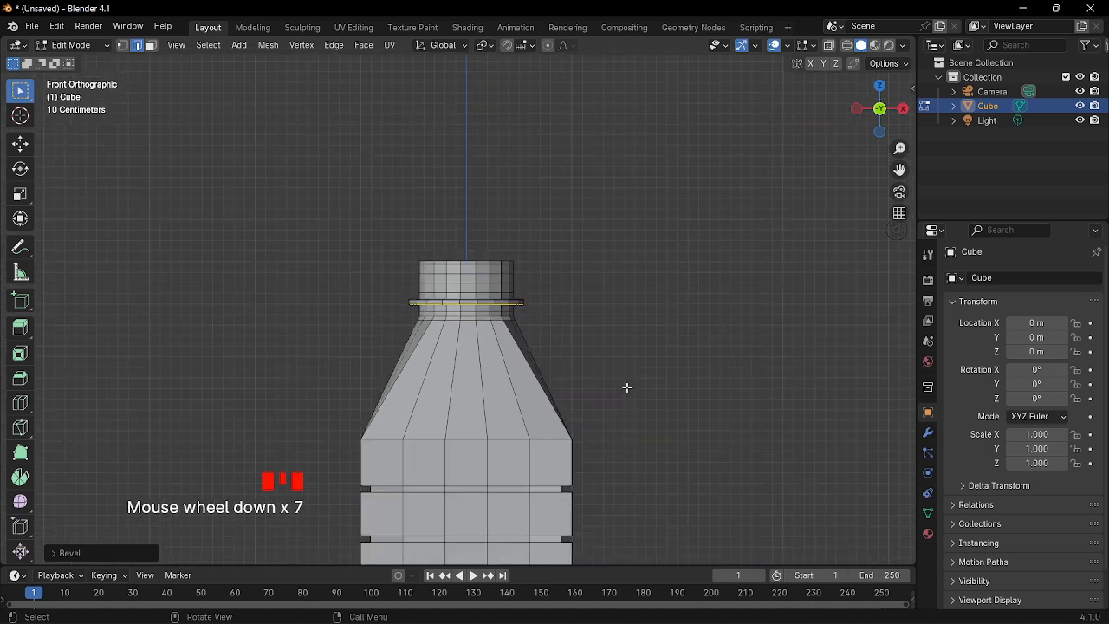
{"action": "scroll", "coordinate": [627, 387], "scroll_direction": "down", "scroll_amount": 4}
{"action": "middle_click_drag", "start_coordinate": [589, 333], "coordinate": [569, 375]}
{"action": "scroll", "coordinate": [554, 368], "scroll_direction": "up", "scroll_amount": 6}
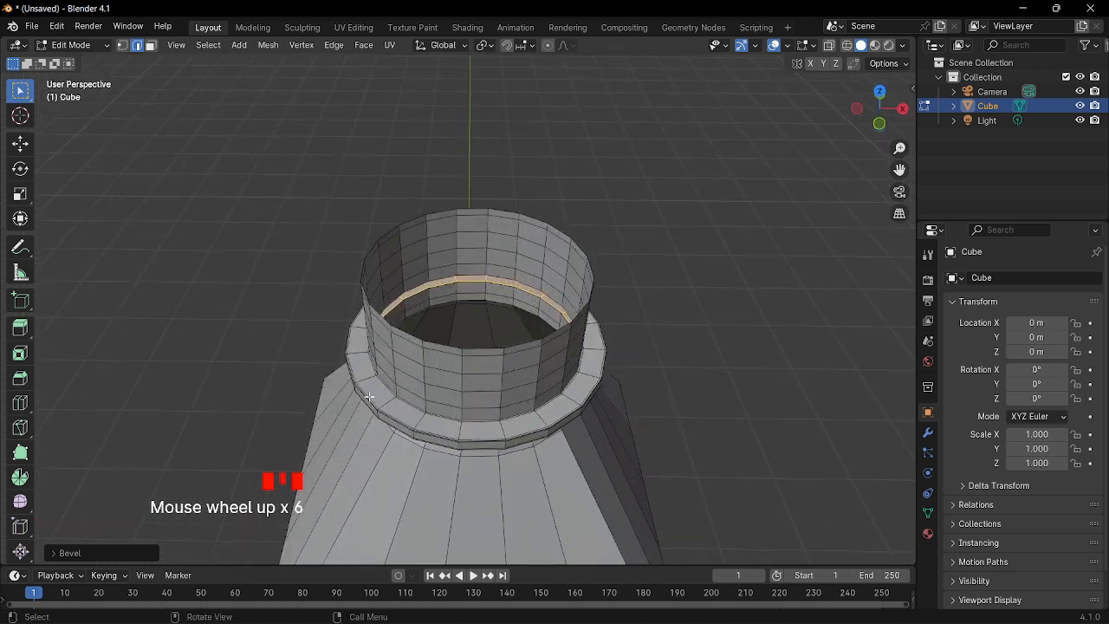
Step: Duplicate the flange's upper outer edge loop in place, separate the copy into its own object, and return to Object Mode
{"action": "left_click", "coordinate": [368, 396]}
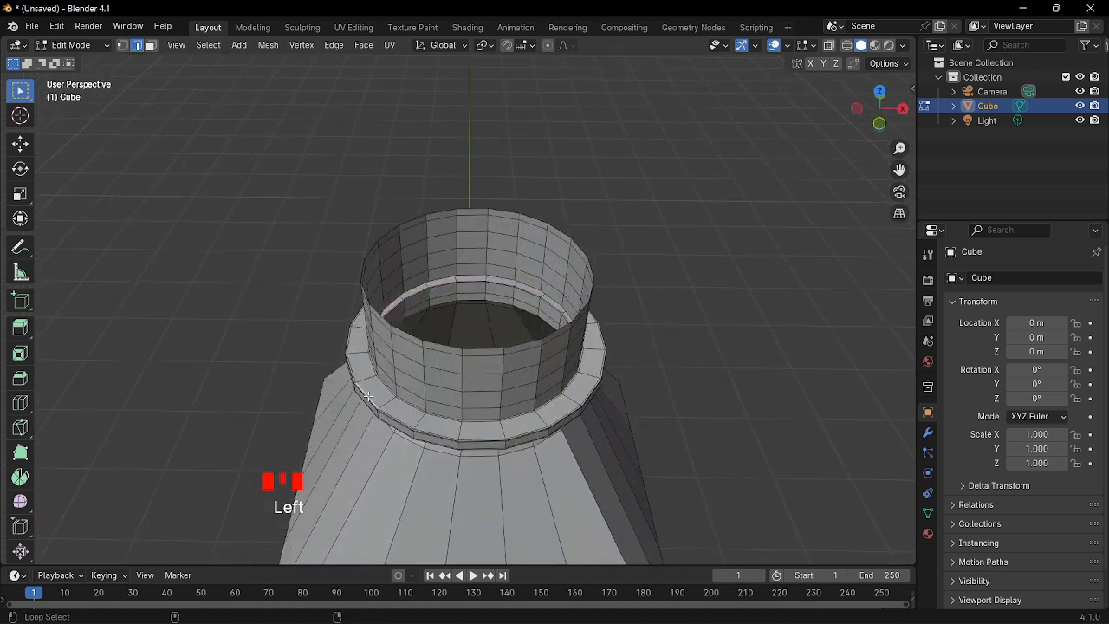
{"action": "left_click", "coordinate": [612, 395], "text": "alt+shift"}
{"action": "left_click", "coordinate": [613, 397], "text": "alt+shift"}
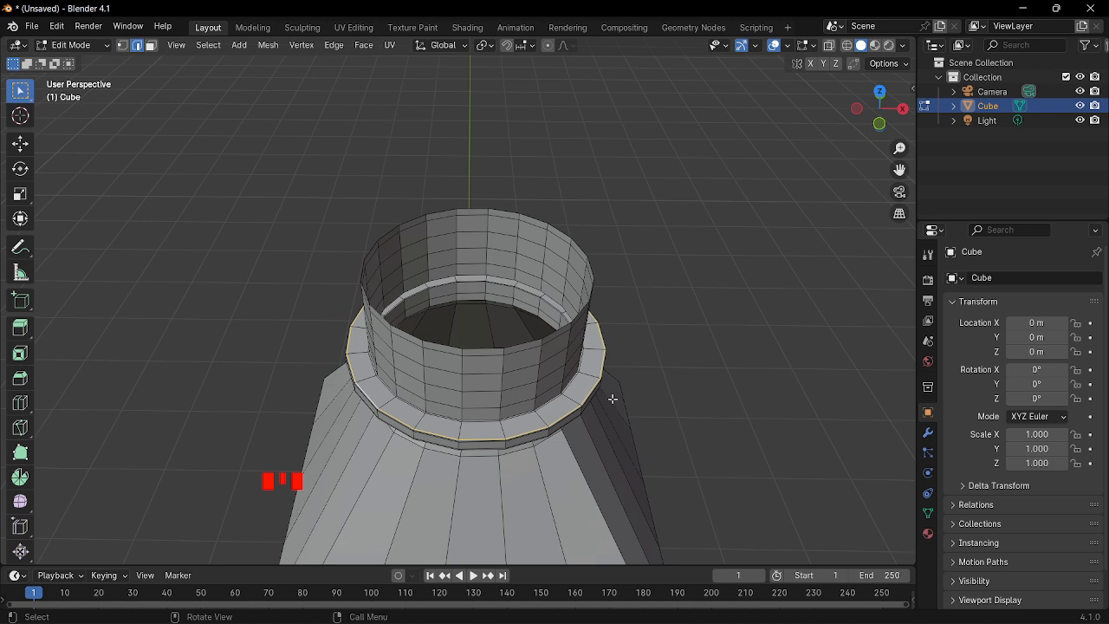
{"action": "key", "text": "shift+d"}
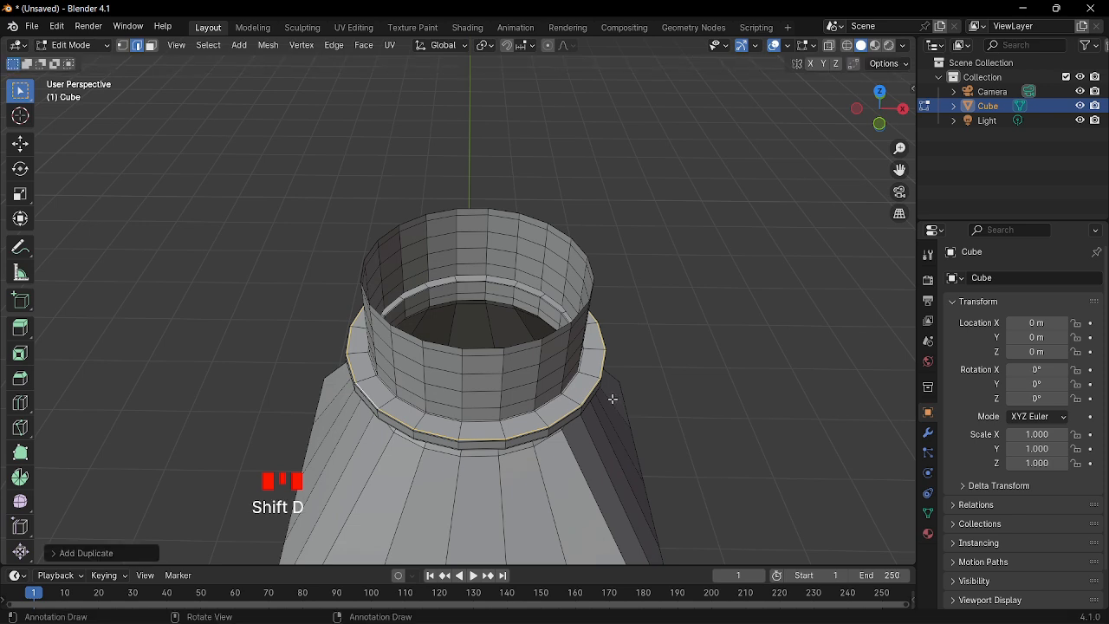
{"action": "key", "text": "p"}
{"action": "left_click", "coordinate": [612, 398]}
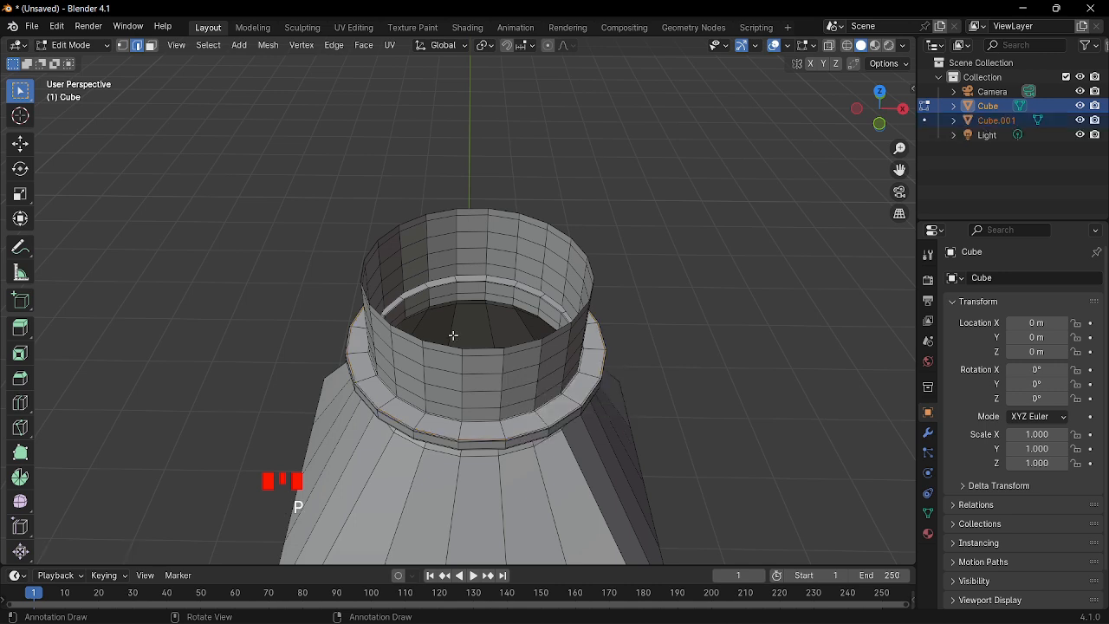
{"action": "left_click", "coordinate": [74, 45]}
{"action": "left_click", "coordinate": [78, 57]}
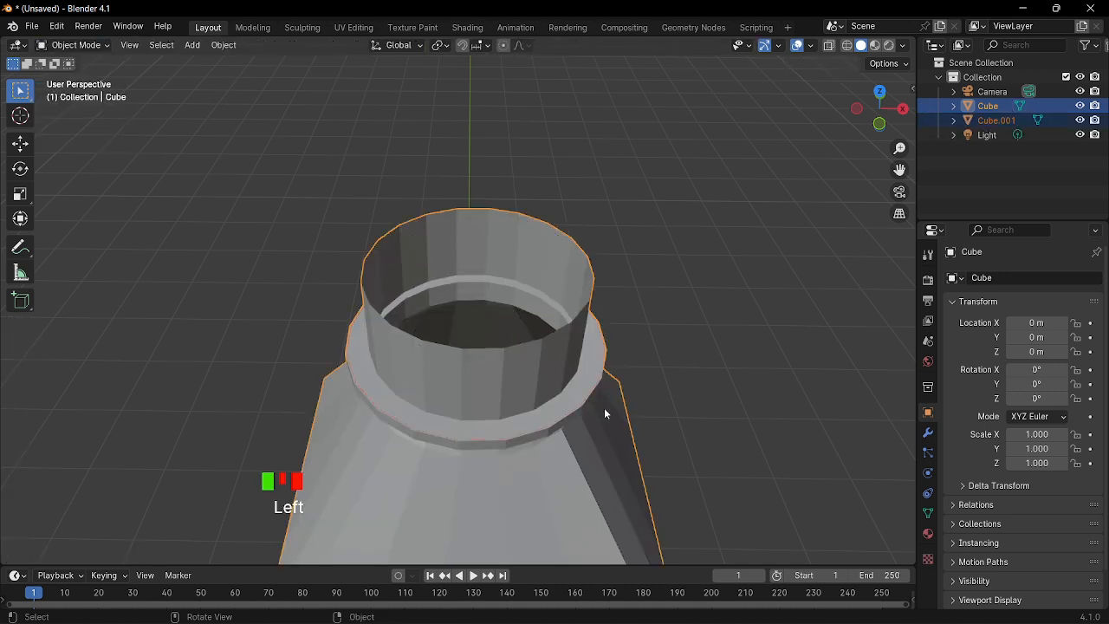
Step: Move the separated edge ring up about 0.434 m along Z so it sits just above the bottle's neck opening
{"action": "left_click", "coordinate": [620, 437]}
{"action": "key", "text": "KP_1"}
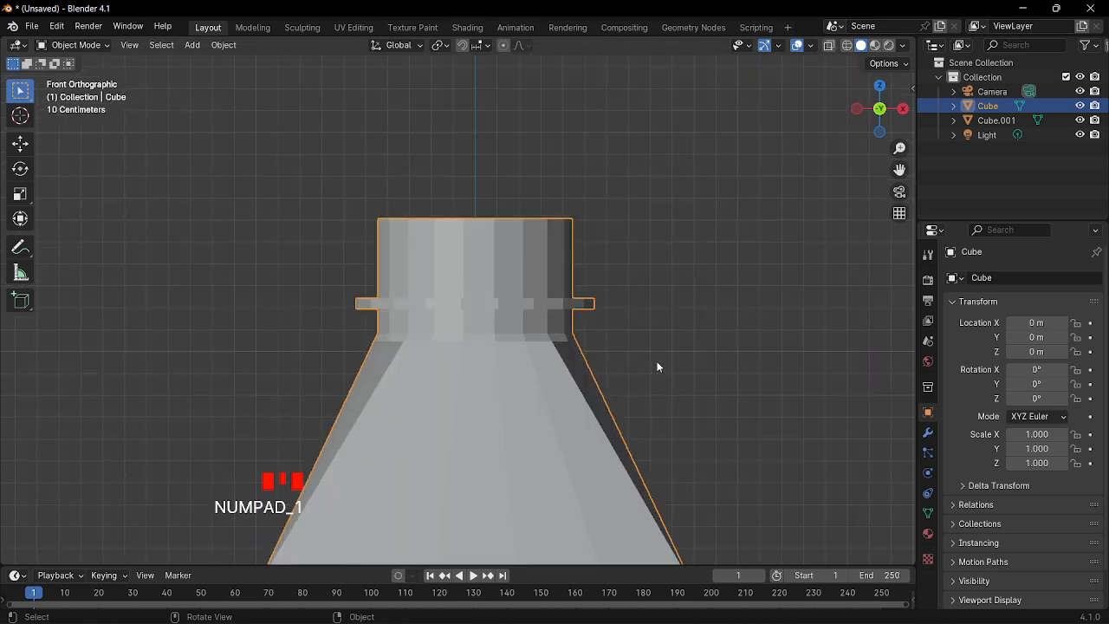
{"action": "middle_click_drag", "start_coordinate": [655, 302], "coordinate": [664, 362]}
{"action": "scroll", "coordinate": [386, 434], "scroll_direction": "up", "scroll_amount": 2}
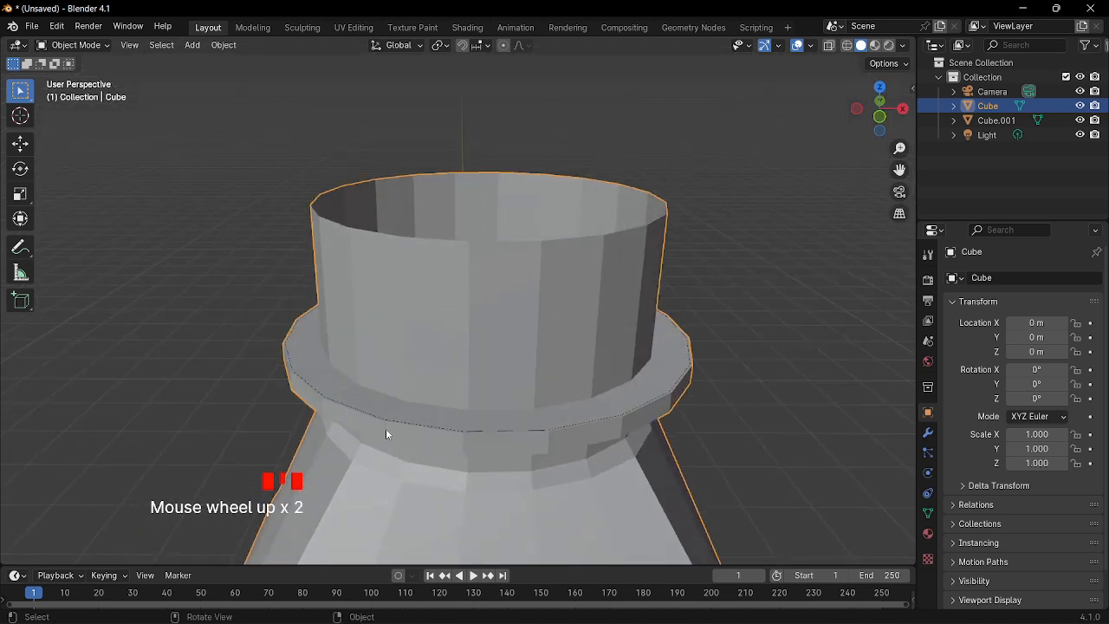
{"action": "left_click", "coordinate": [374, 414]}
{"action": "left_click", "coordinate": [374, 414]}
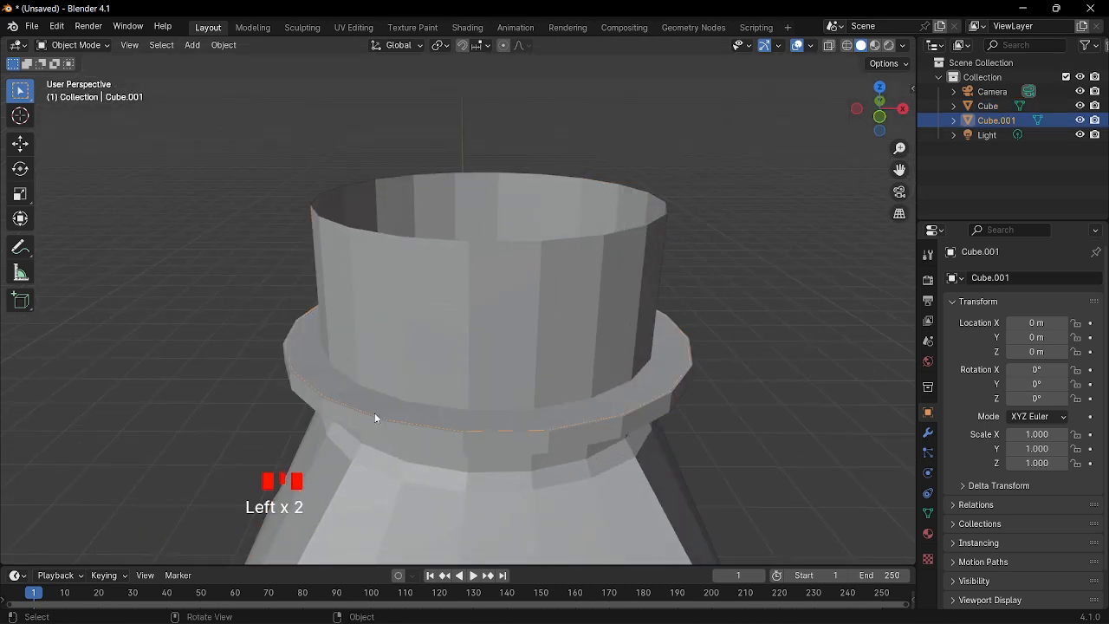
{"action": "key", "text": "KP_1"}
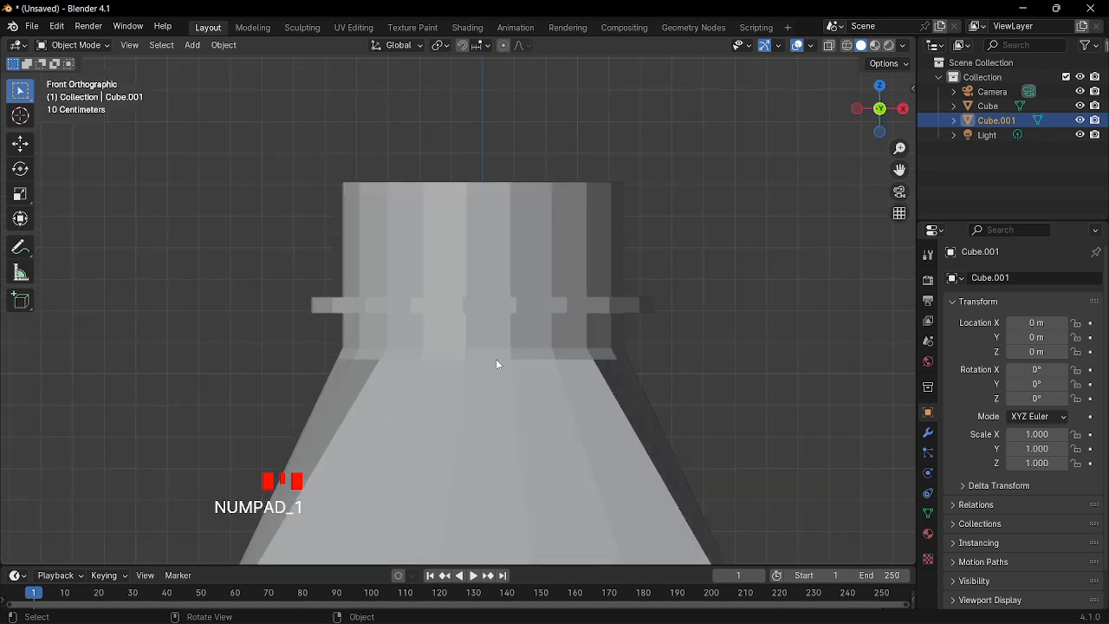
{"action": "key", "text": "g"}
{"action": "key", "text": "z"}
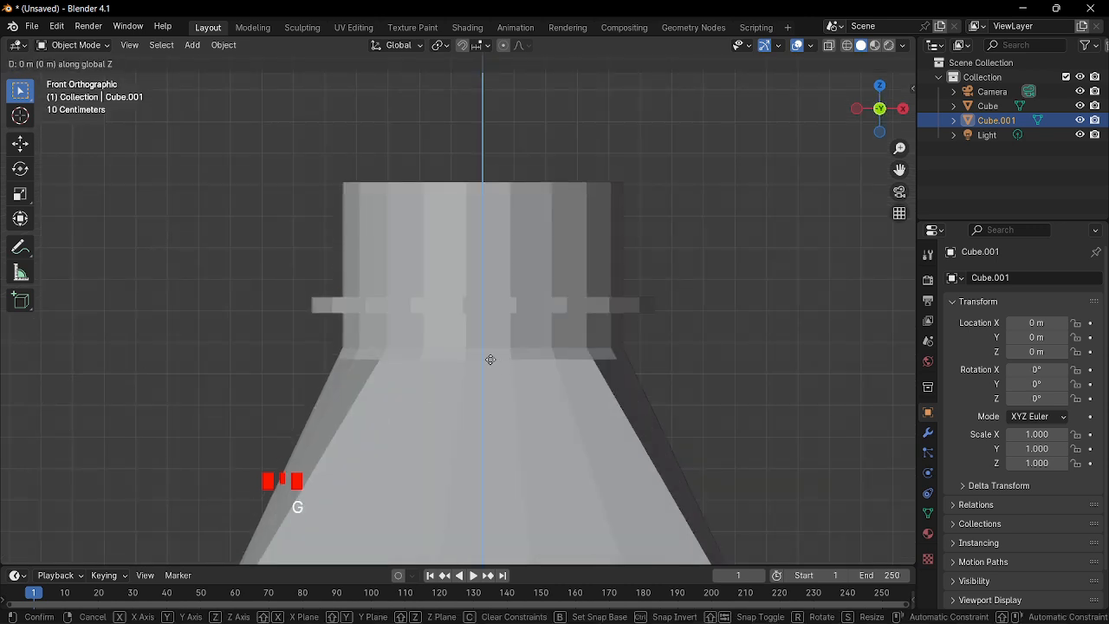
{"action": "left_click", "coordinate": [488, 223]}
Step: In Edit Mode, select all the ring's vertices and extrude them down about 0.43 m along Z to form the cap's side wall
{"action": "middle_click_drag", "start_coordinate": [598, 237], "coordinate": [604, 258]}
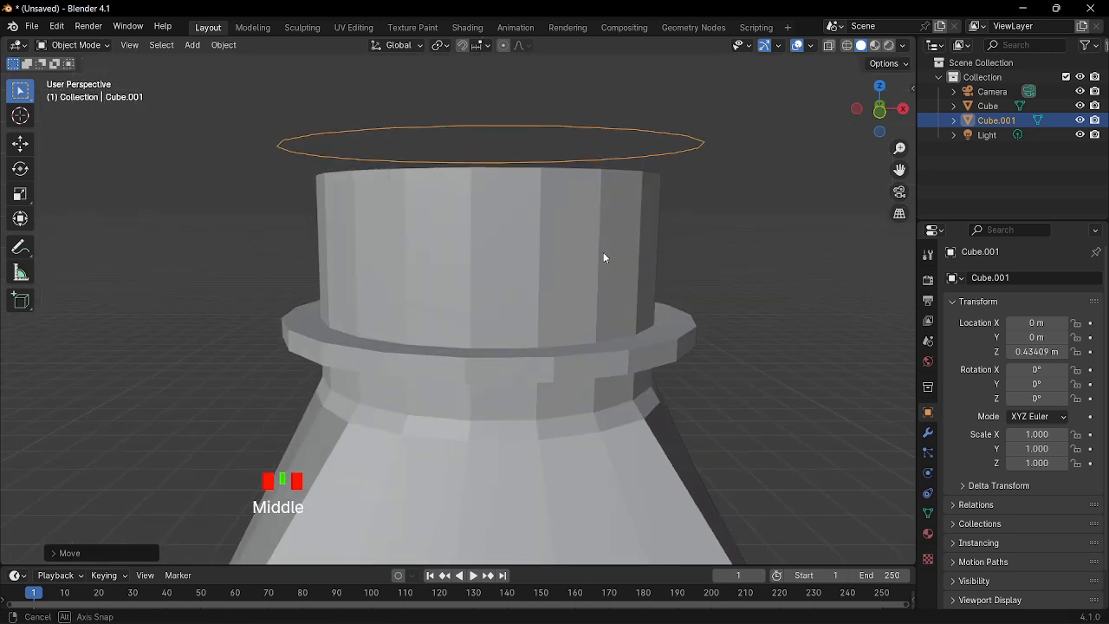
{"action": "left_click", "coordinate": [72, 45]}
{"action": "left_click", "coordinate": [73, 79]}
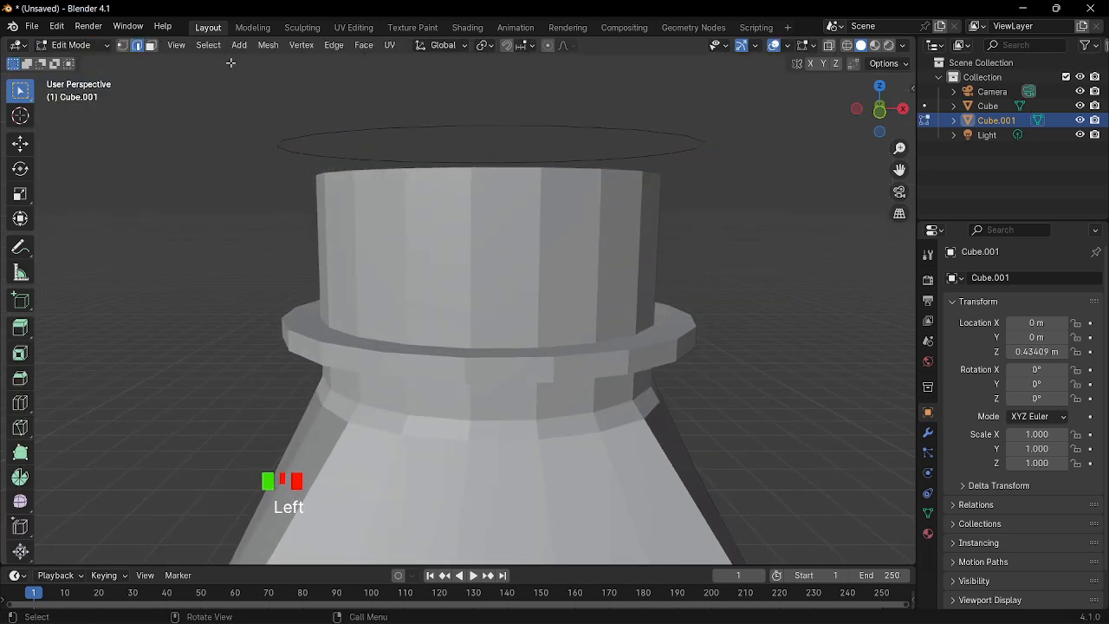
{"action": "left_click", "coordinate": [122, 45]}
{"action": "key", "text": "a"}
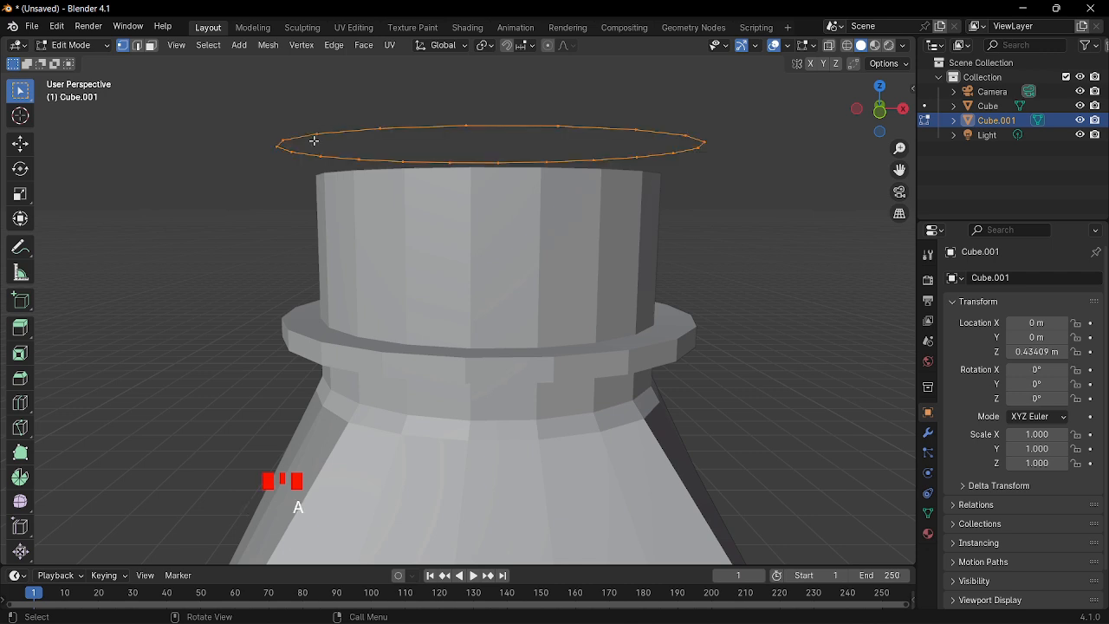
{"action": "middle_click_drag", "start_coordinate": [497, 161], "coordinate": [517, 216]}
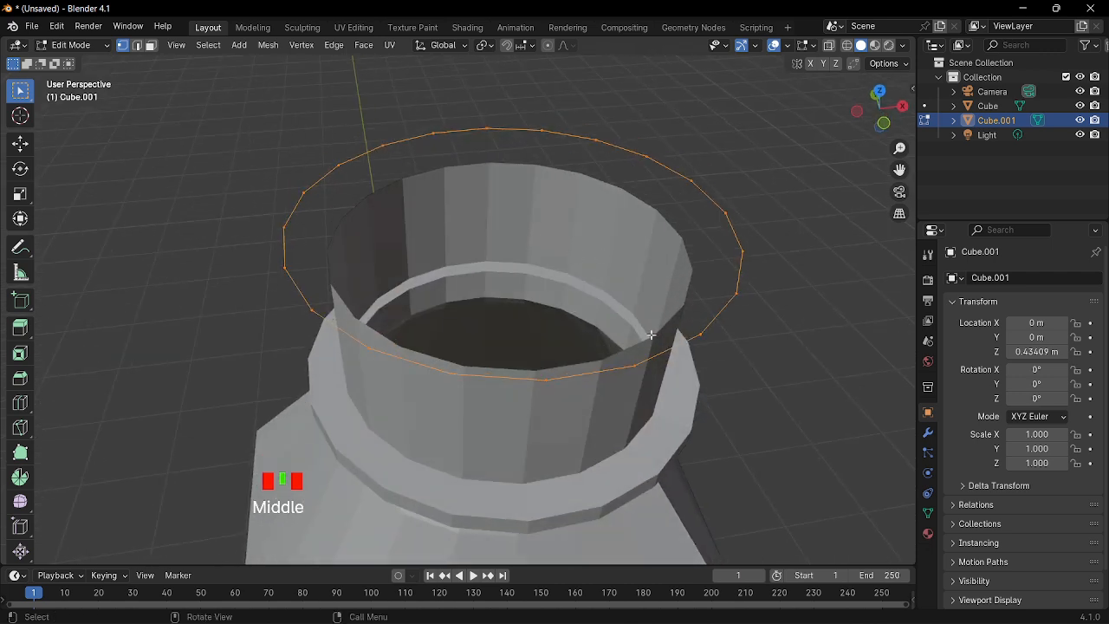
{"action": "key", "text": "KP_1"}
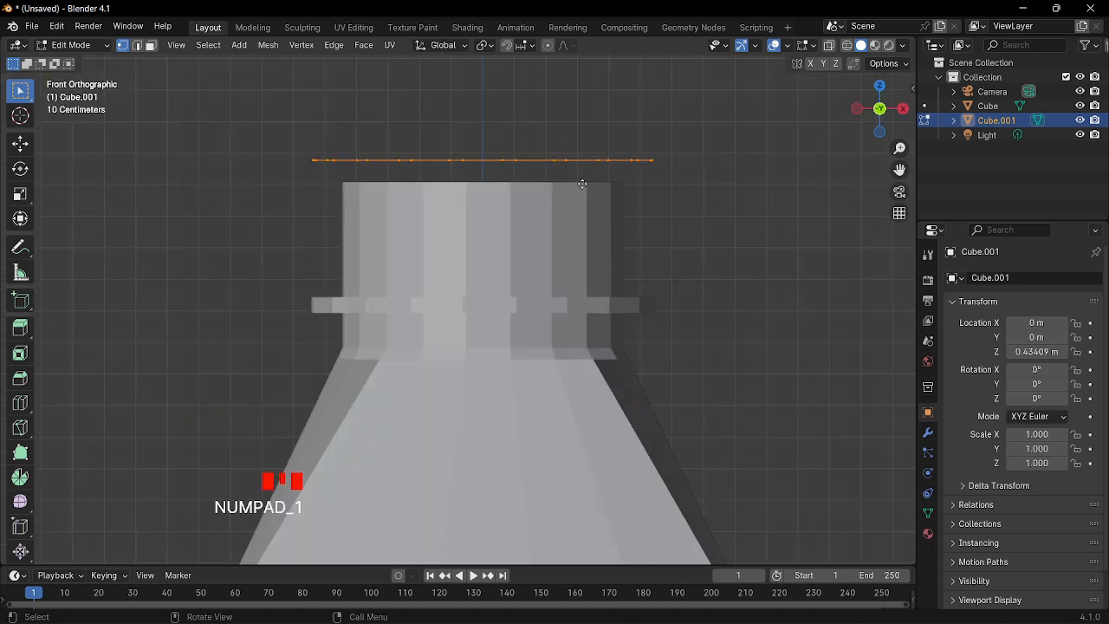
{"action": "key", "text": "e"}
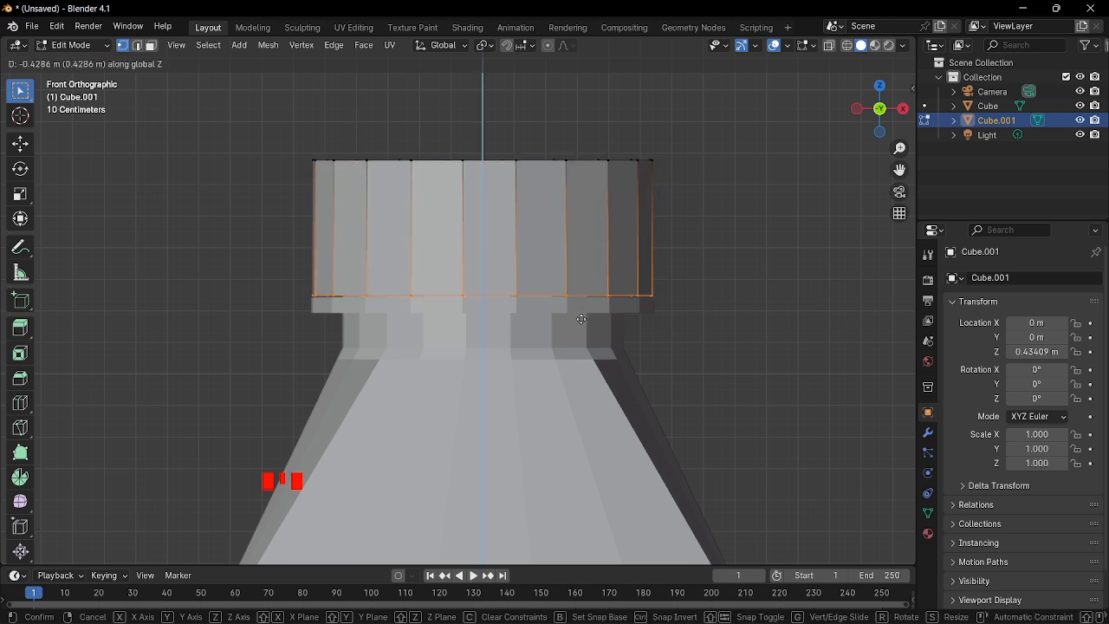
{"action": "left_click", "coordinate": [582, 319]}
Step: Select the cap's open upper edge loop and close it with Grid Fill
{"action": "middle_click_drag", "start_coordinate": [681, 191], "coordinate": [679, 237]}
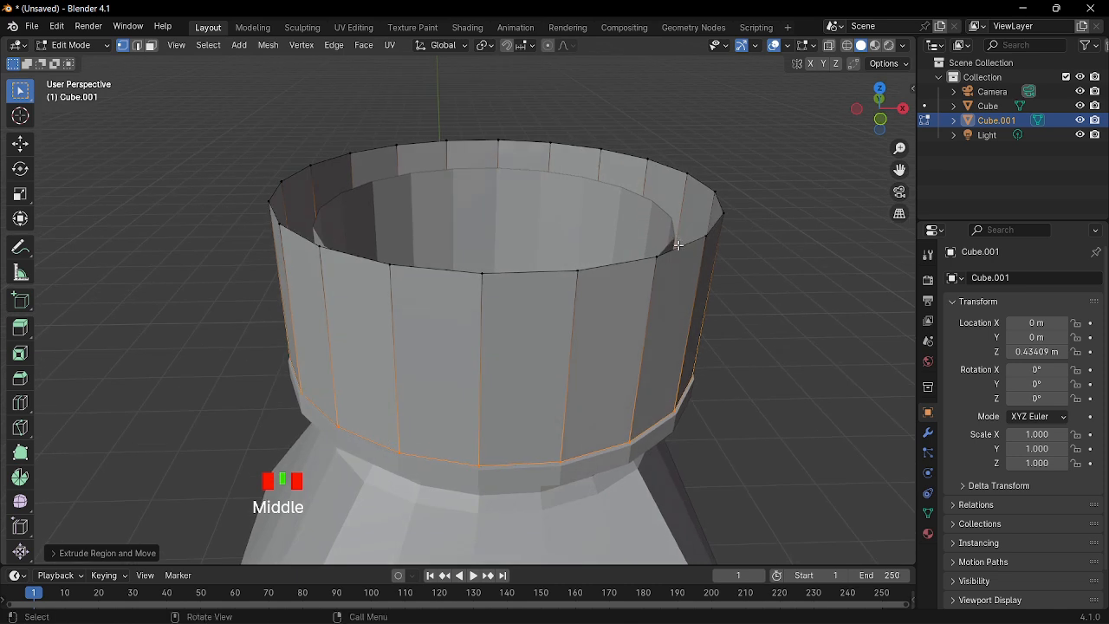
{"action": "left_click", "coordinate": [678, 246]}
{"action": "left_click", "coordinate": [679, 245], "text": "alt+shift"}
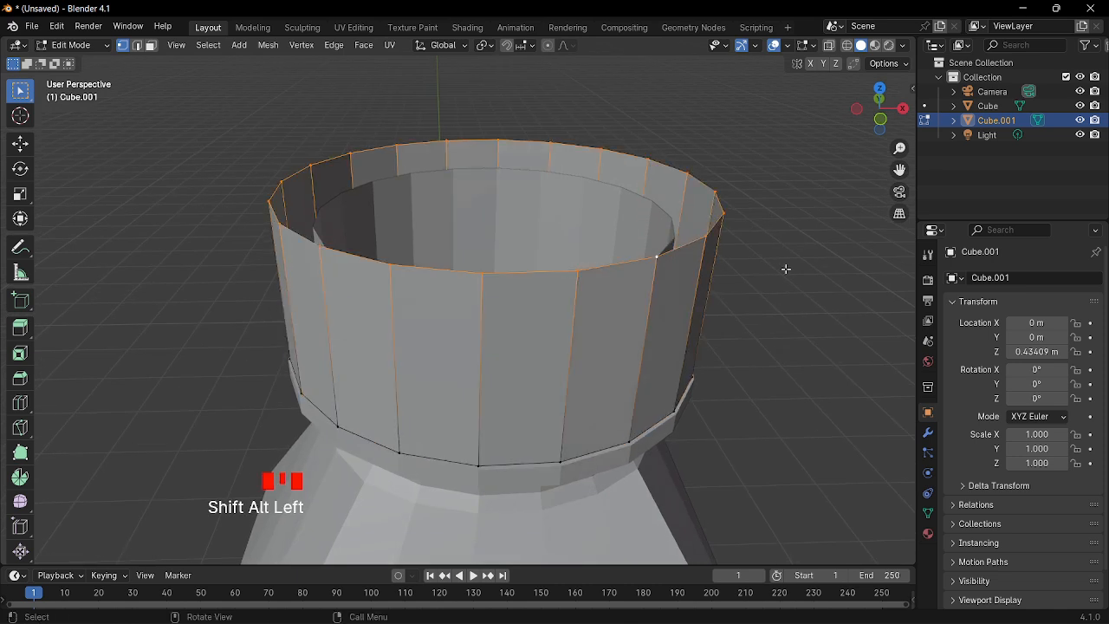
{"action": "key", "text": "ctrl+f"}
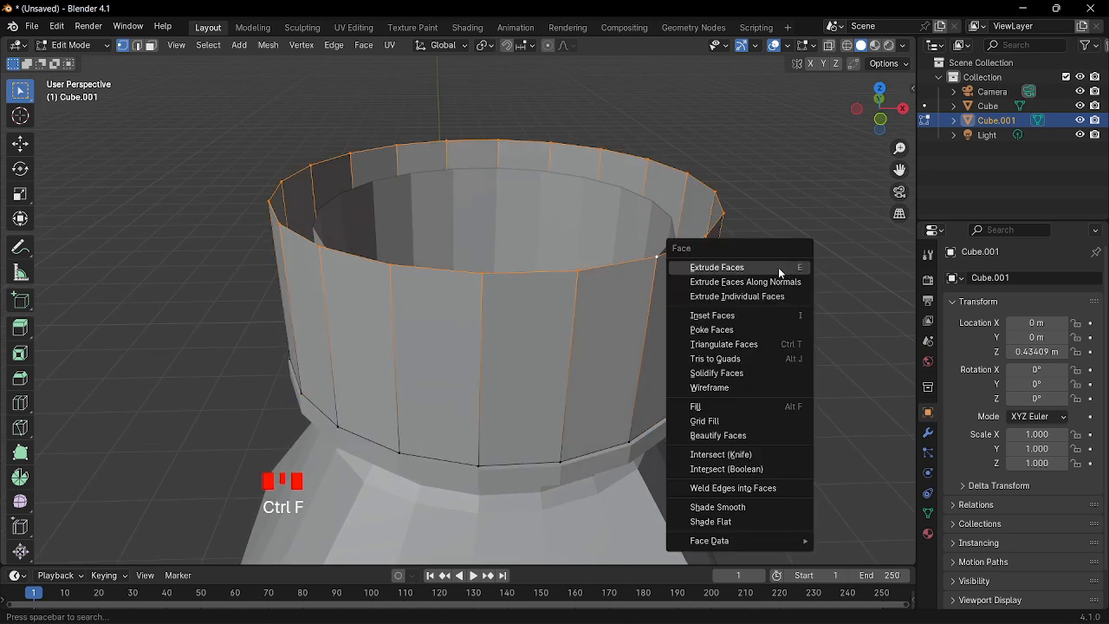
{"action": "left_click", "coordinate": [744, 421]}
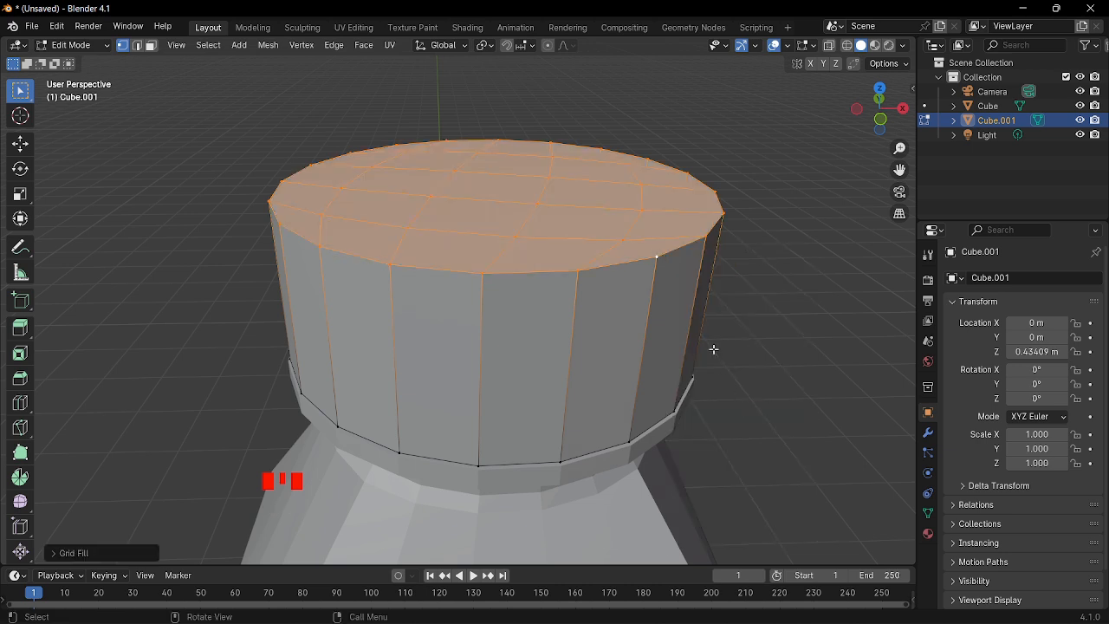
Step: Select the whole upper rim of the cap and bevel it about 0.01 m wide
{"action": "left_click", "coordinate": [642, 257]}
{"action": "left_click", "coordinate": [642, 257], "text": "alt+shift"}
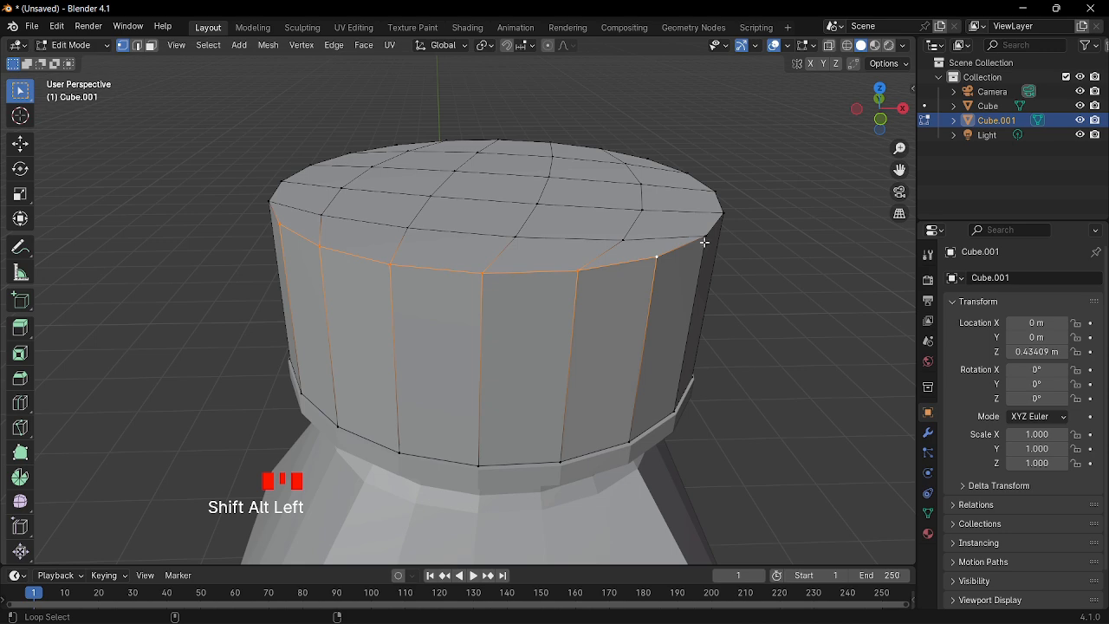
{"action": "left_click", "coordinate": [715, 228], "text": "alt+shift"}
{"action": "middle_click_drag", "start_coordinate": [715, 228], "coordinate": [765, 270]}
{"action": "left_click", "coordinate": [607, 263], "text": "alt+shift"}
{"action": "left_click", "coordinate": [338, 124], "text": "alt+shift"}
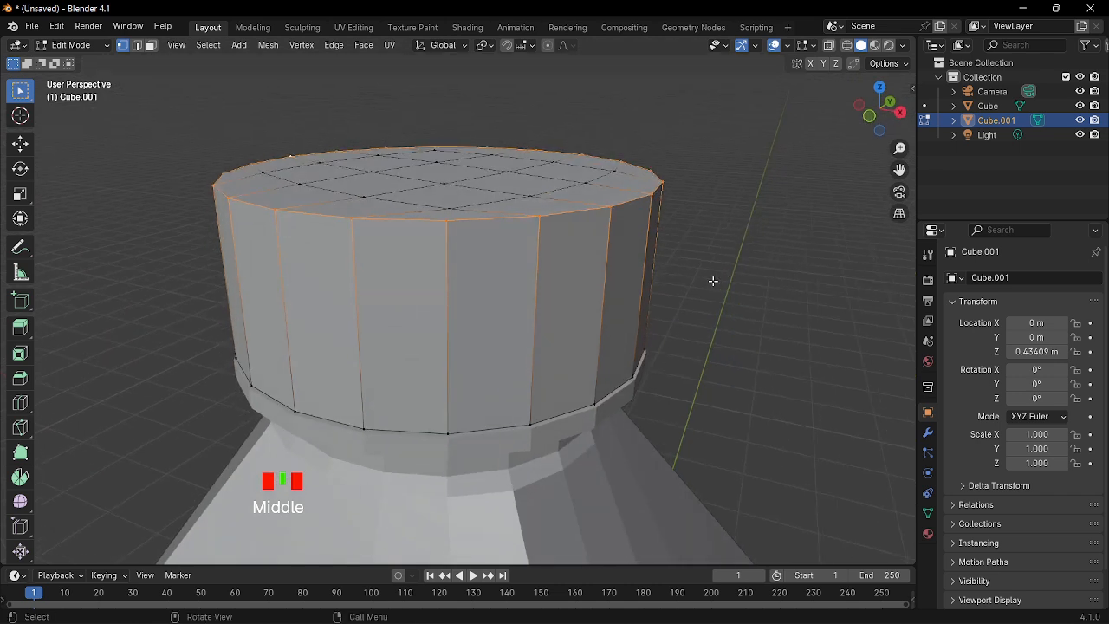
{"action": "key", "text": "ctrl+b"}
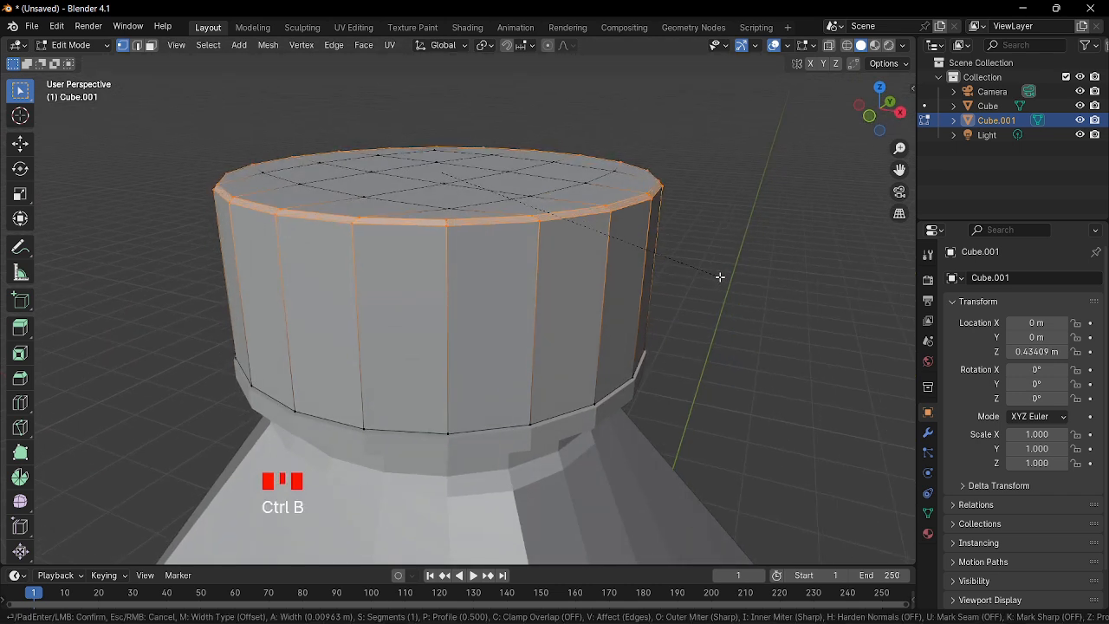
{"action": "left_click", "coordinate": [719, 276]}
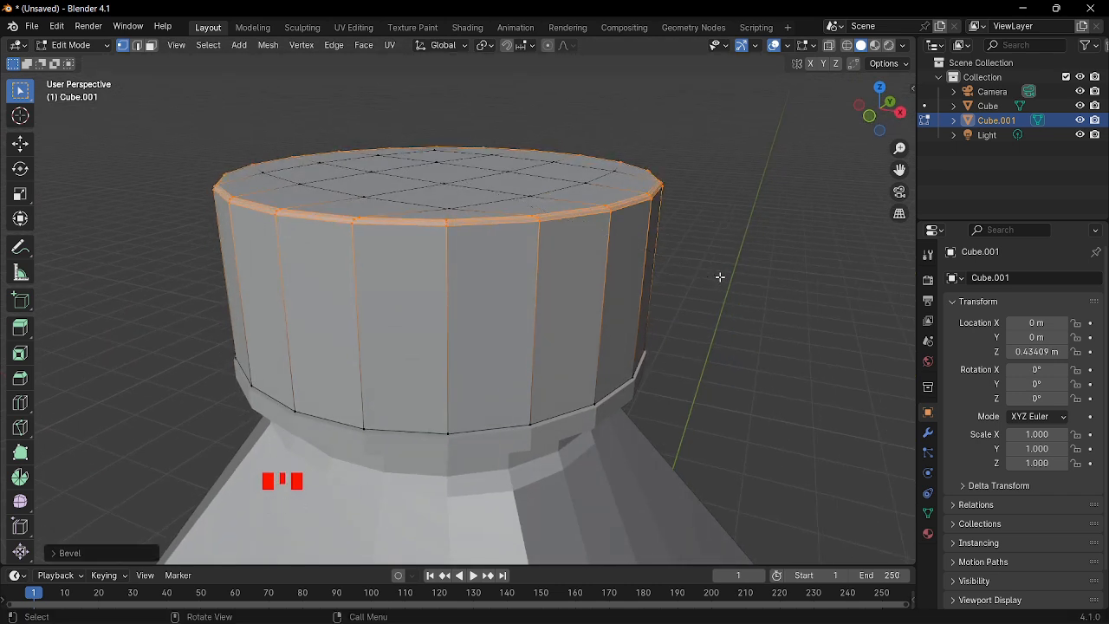
Step: Add a loop cut around the cap's side wall and slide it by a factor of about -0.945, close to the lower edge
{"action": "key", "text": "ctrl+r"}
{"action": "left_click", "coordinate": [532, 338]}
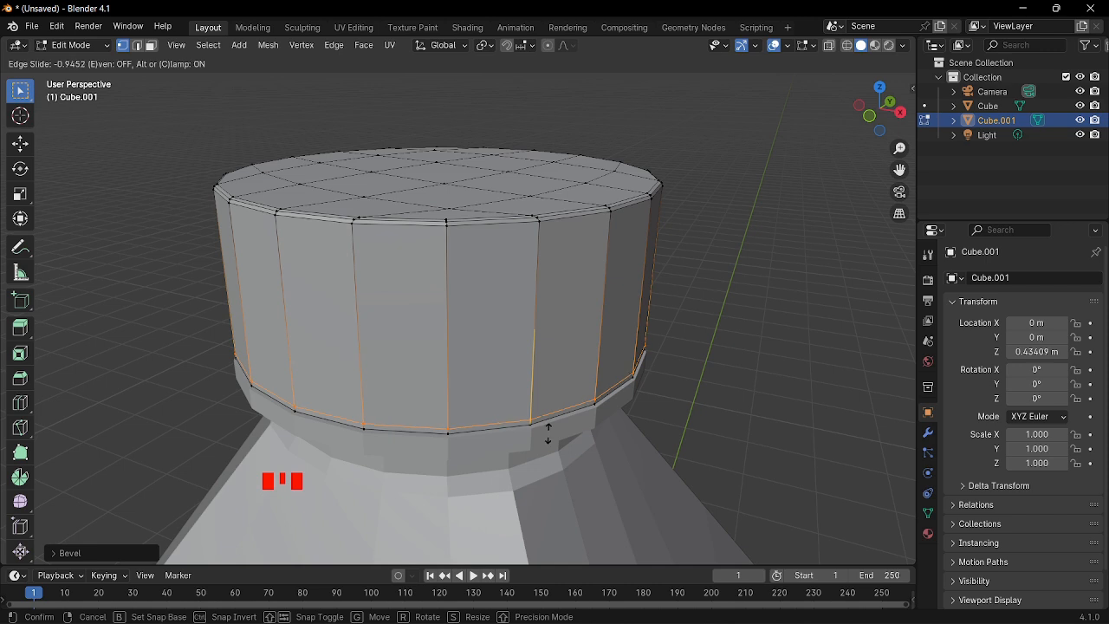
{"action": "left_click", "coordinate": [548, 435]}
Step: Add six evenly spaced horizontal loop cuts around the cap's side wall and deselect them
{"action": "key", "text": "ctrl+r"}
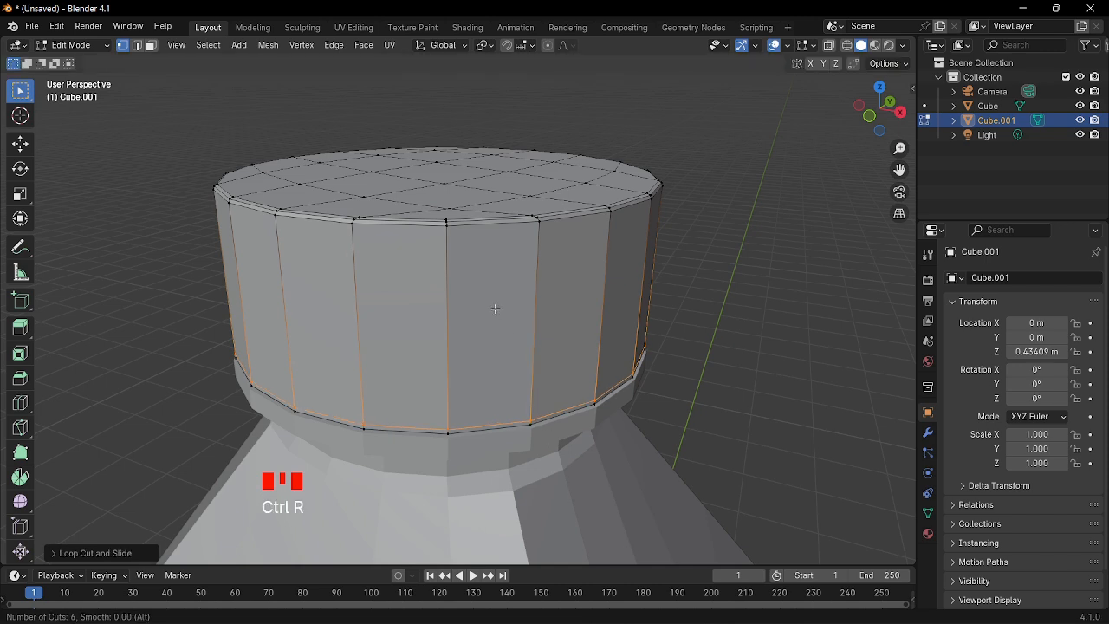
{"action": "left_click", "coordinate": [441, 315]}
{"action": "left_click", "coordinate": [442, 314]}
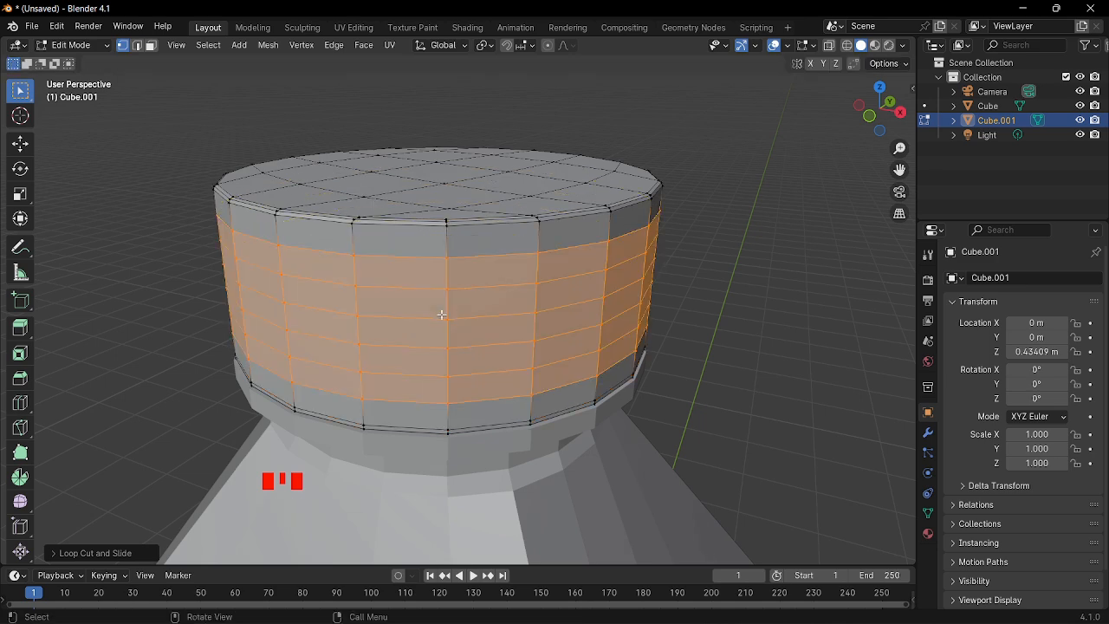
{"action": "left_click", "coordinate": [701, 290]}
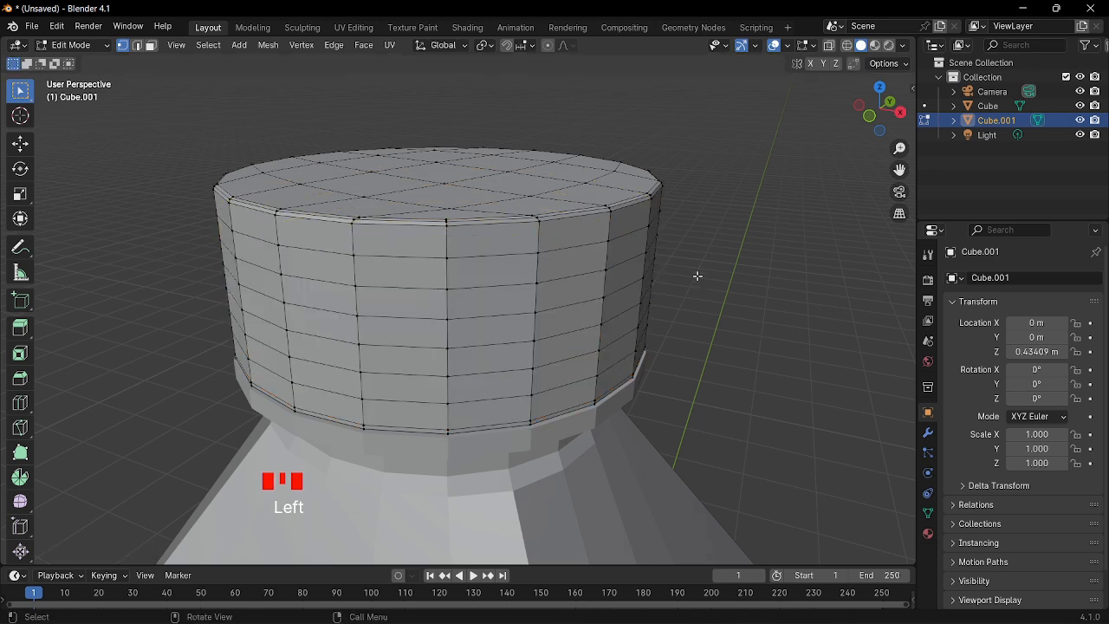
Step: In Object Mode, select the bottle and the cap with the cap active, parent the bottle to the cap using the Object option, and deselect both
{"action": "key", "text": "KP_1"}
{"action": "left_click", "coordinate": [76, 45]}
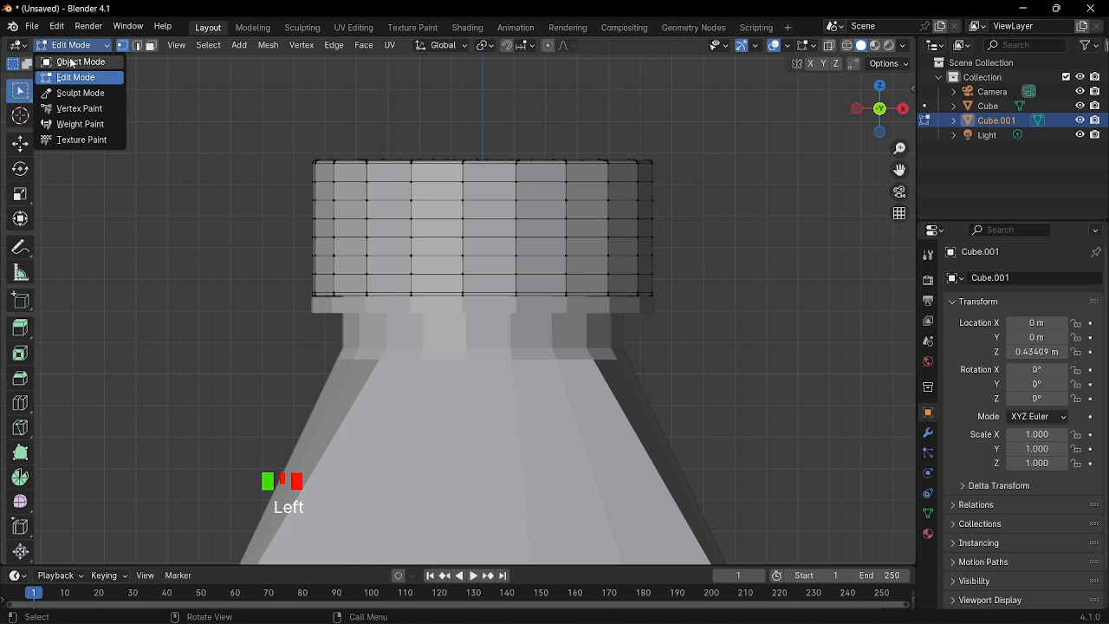
{"action": "left_click", "coordinate": [72, 62]}
{"action": "left_click", "coordinate": [693, 268]}
{"action": "left_click", "coordinate": [547, 196]}
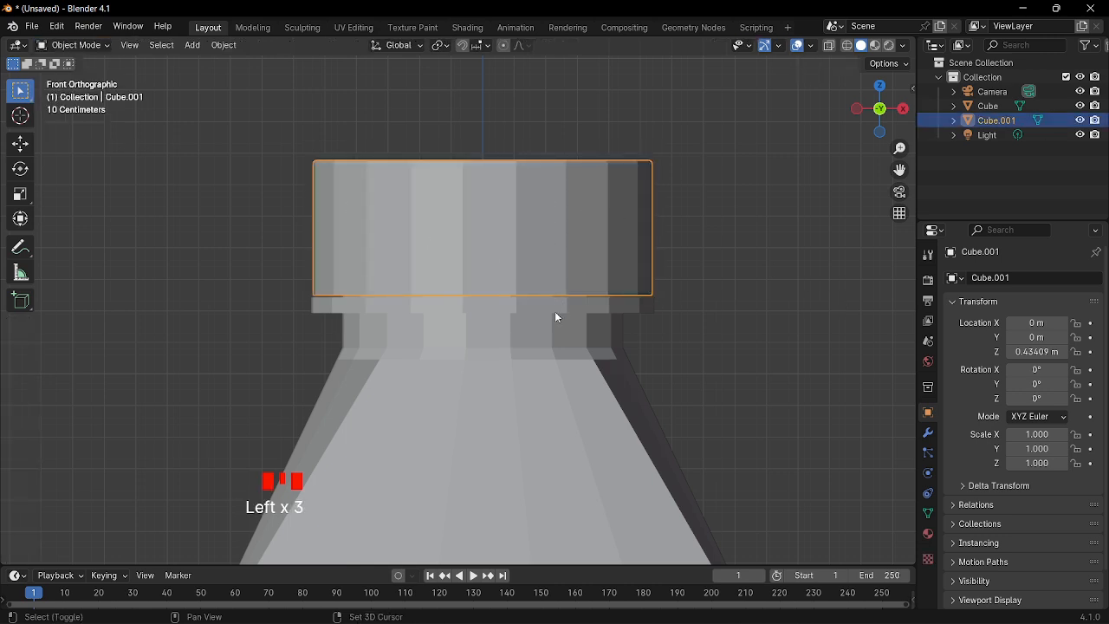
{"action": "left_click", "coordinate": [618, 331], "text": "shift"}
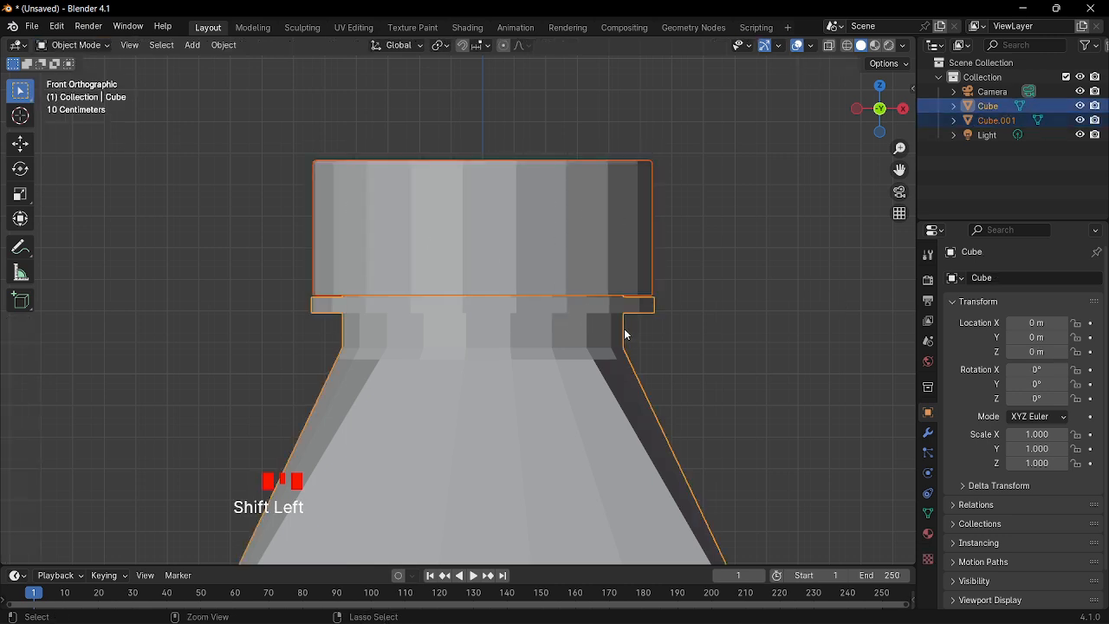
{"action": "left_click", "coordinate": [656, 339]}
{"action": "left_click", "coordinate": [588, 291]}
{"action": "left_click", "coordinate": [567, 240], "text": "shift"}
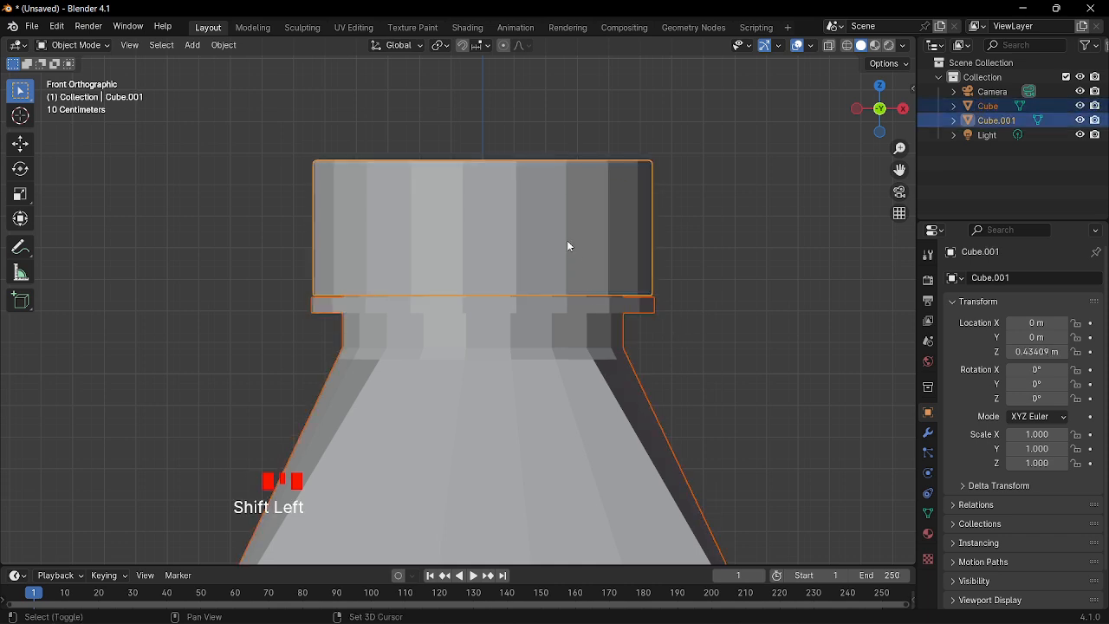
{"action": "key", "text": "ctrl+p"}
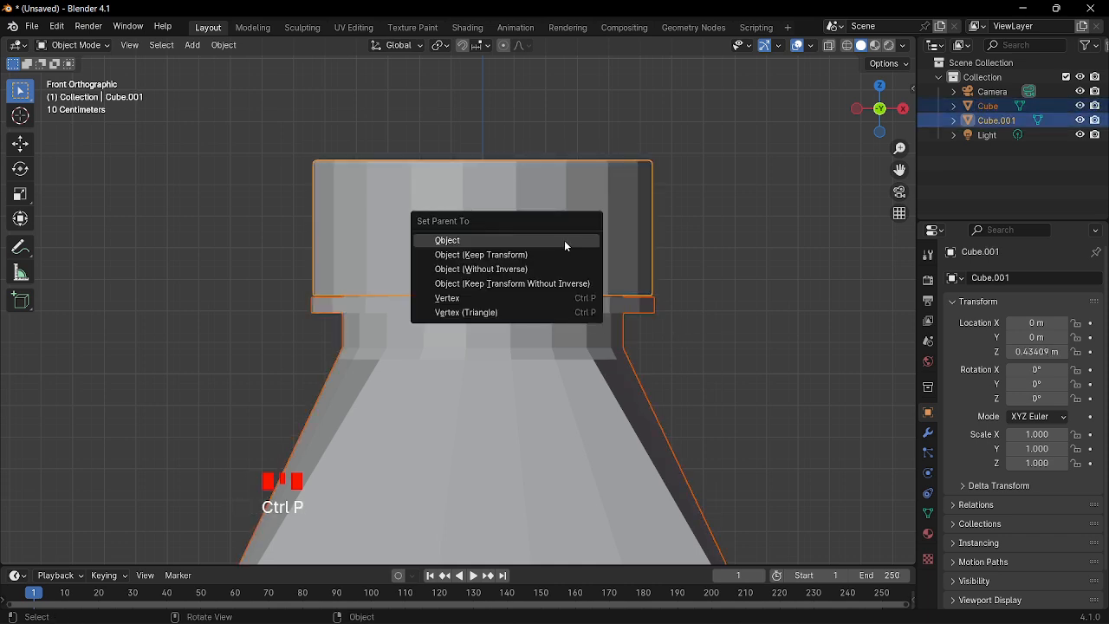
{"action": "left_click", "coordinate": [564, 240]}
{"action": "left_click", "coordinate": [695, 334]}
{"action": "scroll", "coordinate": [699, 331], "scroll_direction": "down", "scroll_amount": 5}
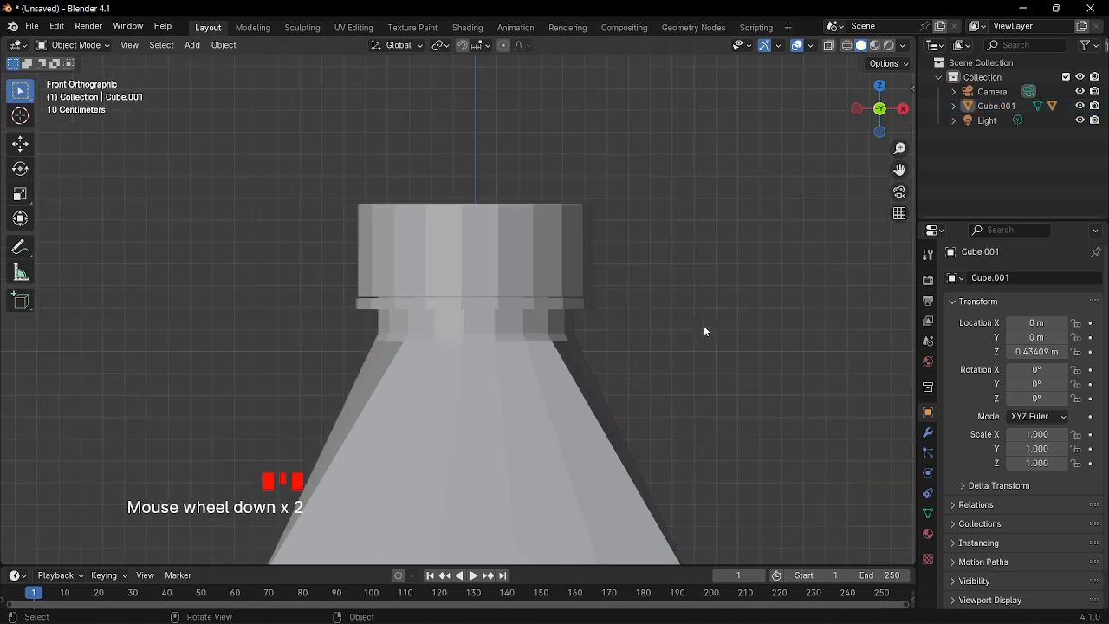
{"action": "scroll", "coordinate": [590, 373], "scroll_direction": "down", "scroll_amount": 4}
{"action": "middle_click_drag", "start_coordinate": [590, 374], "coordinate": [577, 210], "text": "shift"}
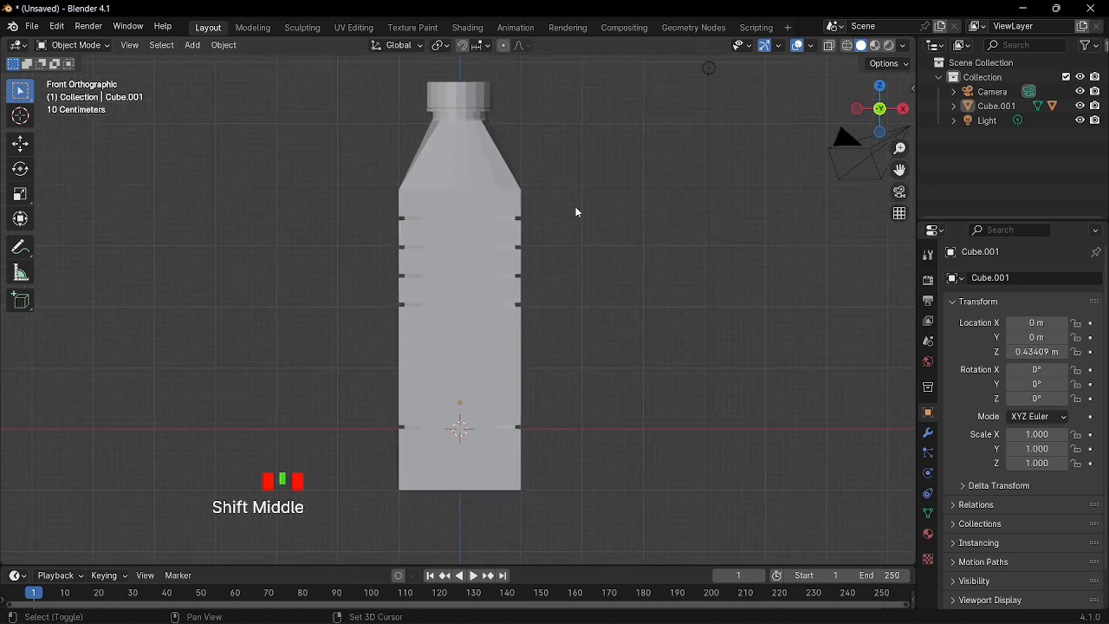
Step: Add a Subdivision Surface modifier with viewport level 2 to the bottle and shade the bottle smooth
{"action": "left_click", "coordinate": [466, 368]}
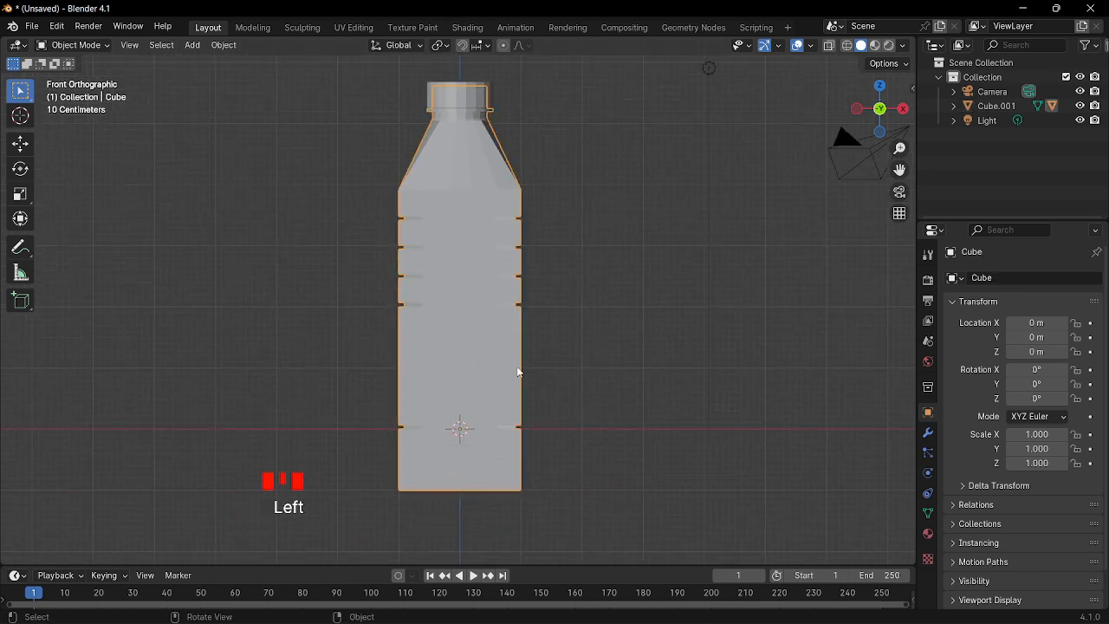
{"action": "left_click", "coordinate": [929, 433]}
{"action": "left_click", "coordinate": [997, 278]}
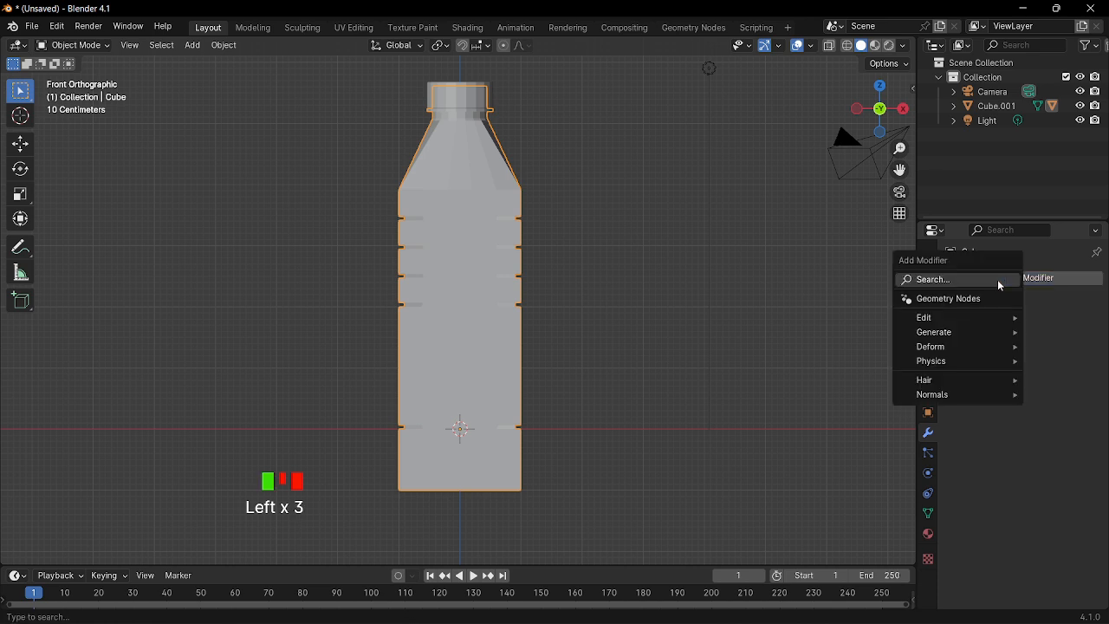
{"action": "mouse_move", "coordinate": [947, 338]}
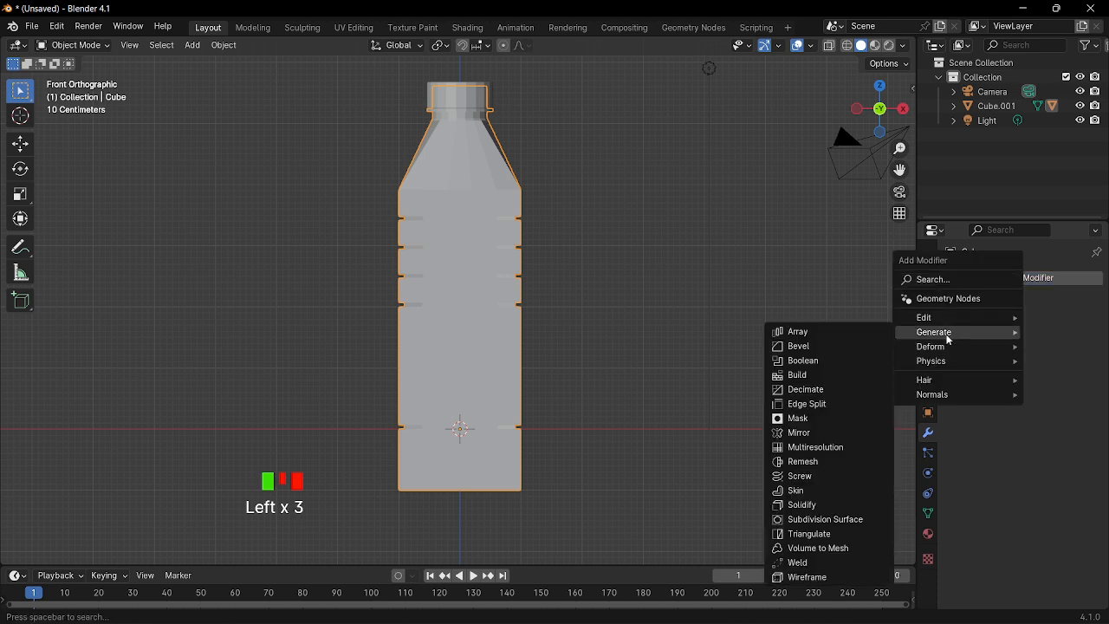
{"action": "left_click", "coordinate": [820, 519]}
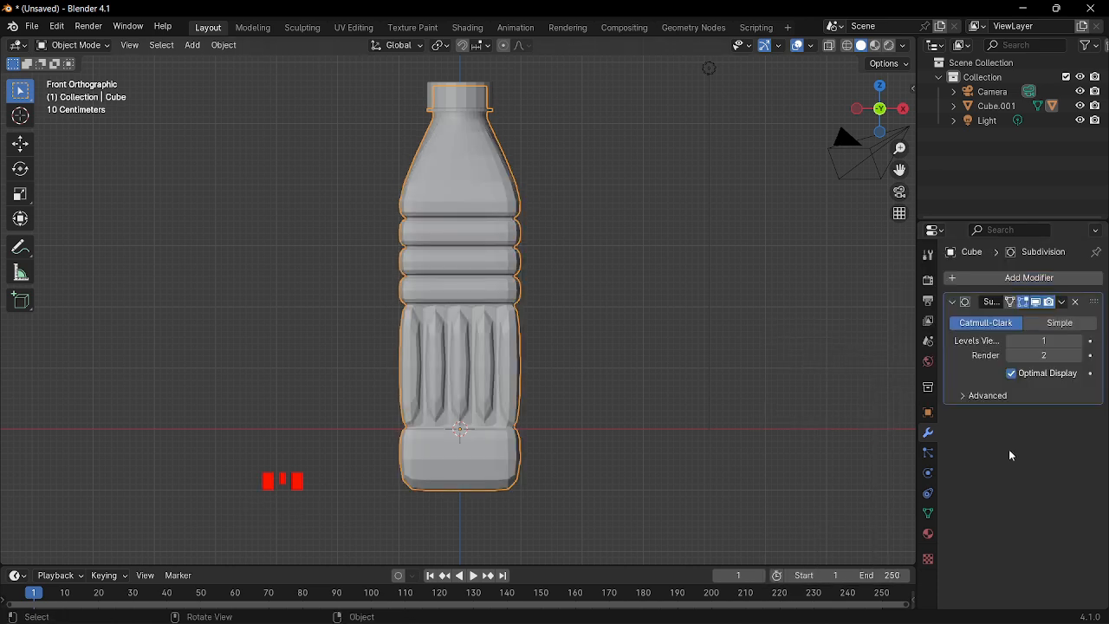
{"action": "left_click", "coordinate": [1078, 341]}
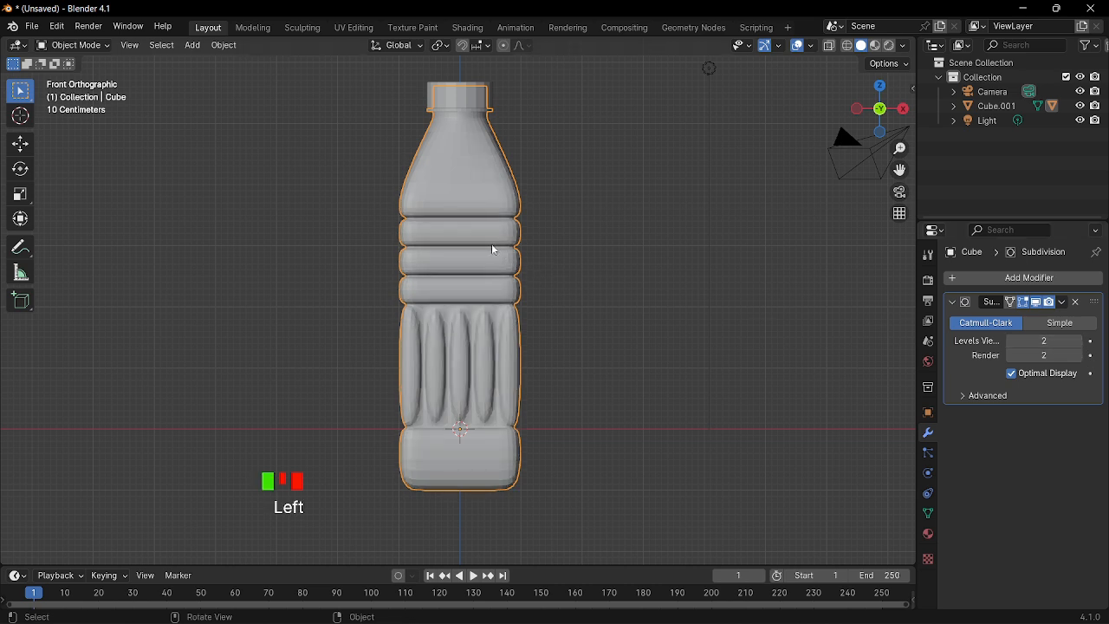
{"action": "right_click_drag", "start_coordinate": [492, 244], "coordinate": [491, 245]}
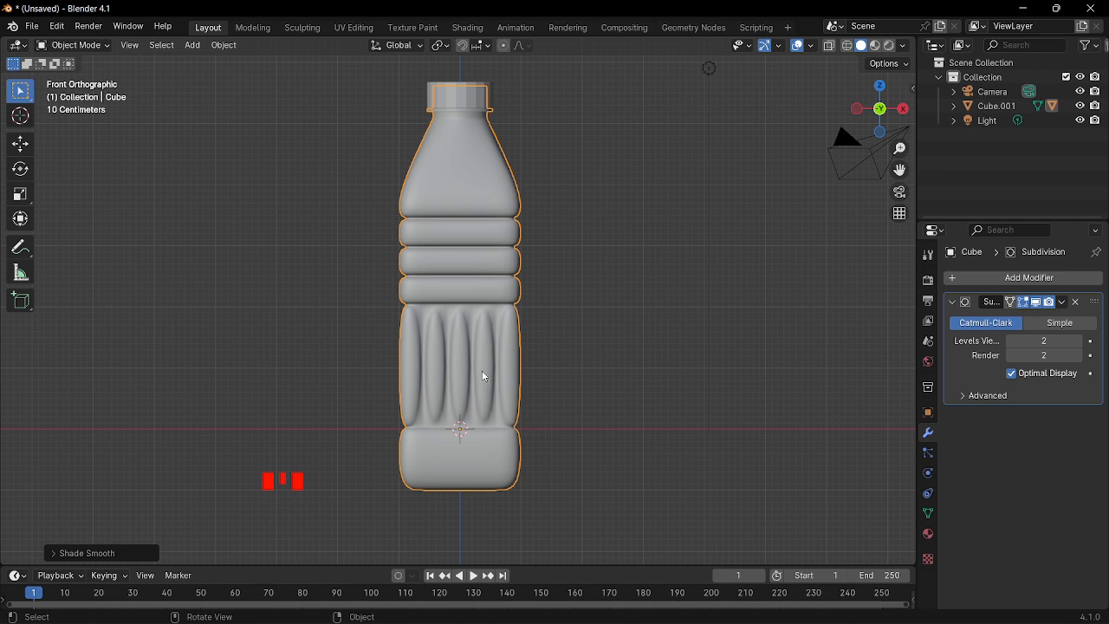
Step: Add a Subdivision Surface modifier with viewport level 2 to the cap and shade the cap smooth
{"action": "left_click", "coordinate": [467, 102]}
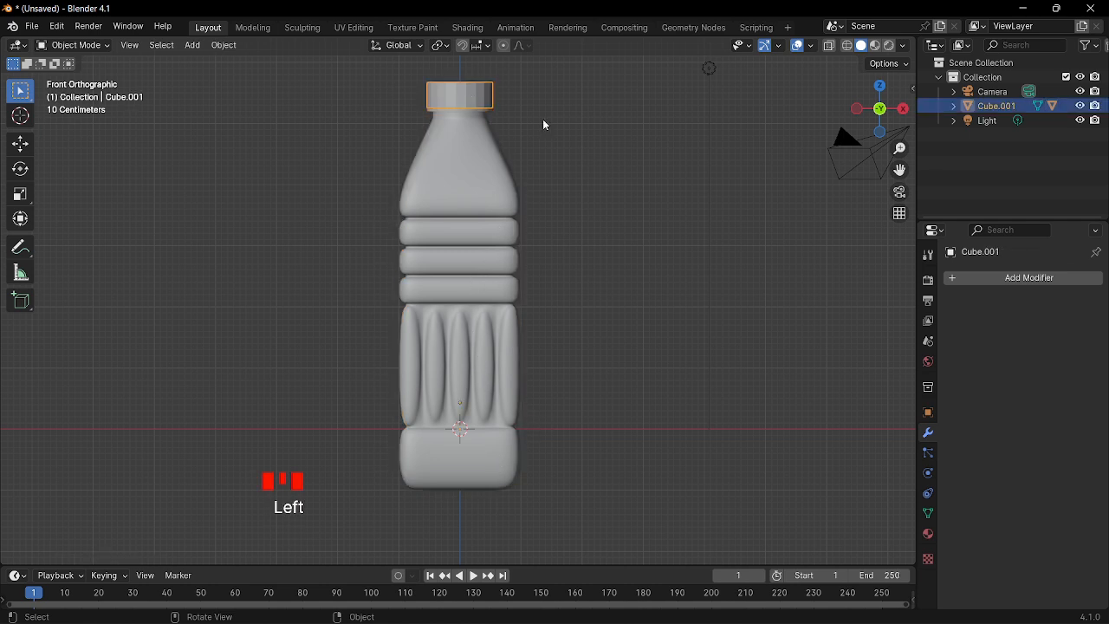
{"action": "left_click", "coordinate": [1033, 277]}
{"action": "mouse_move", "coordinate": [1025, 276]}
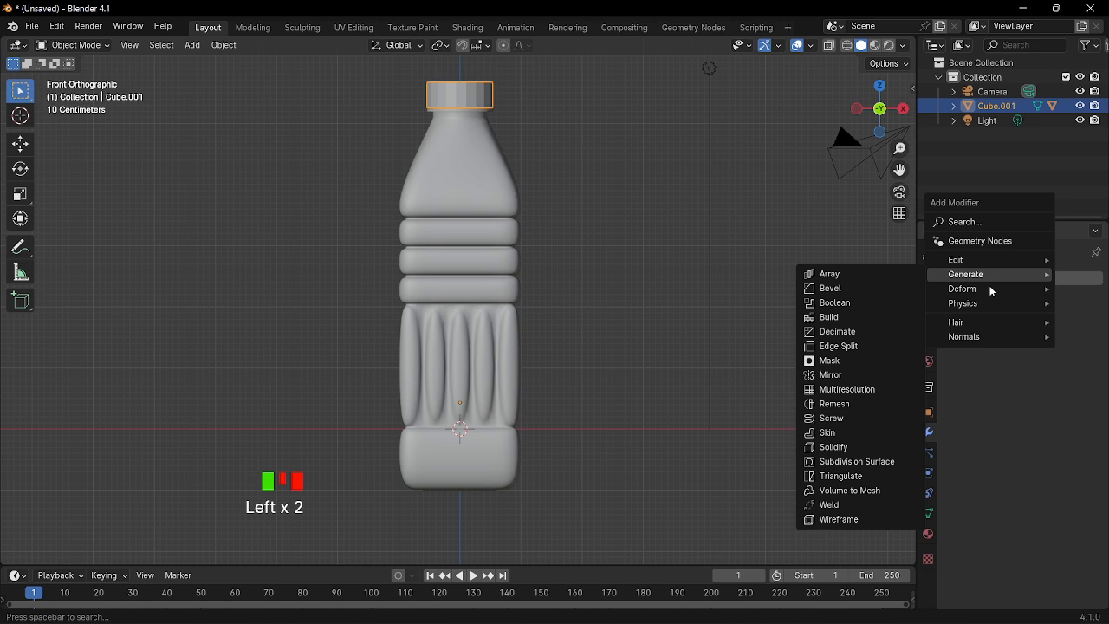
{"action": "left_click", "coordinate": [853, 461]}
{"action": "left_click", "coordinate": [1073, 341]}
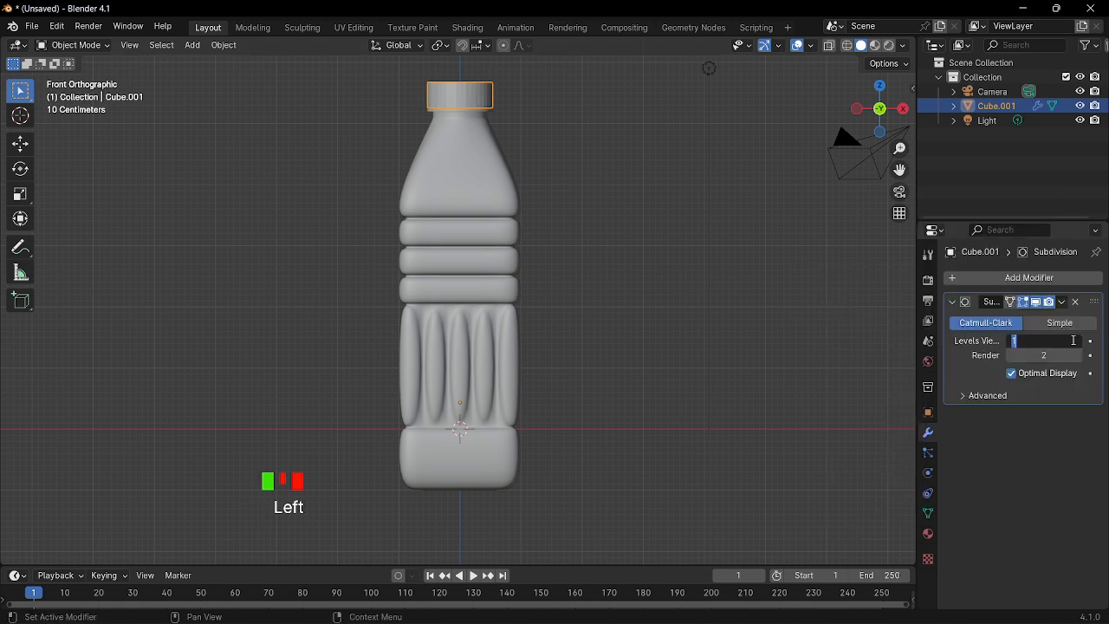
{"action": "type", "text": "2"}
{"action": "left_click", "coordinate": [486, 243]}
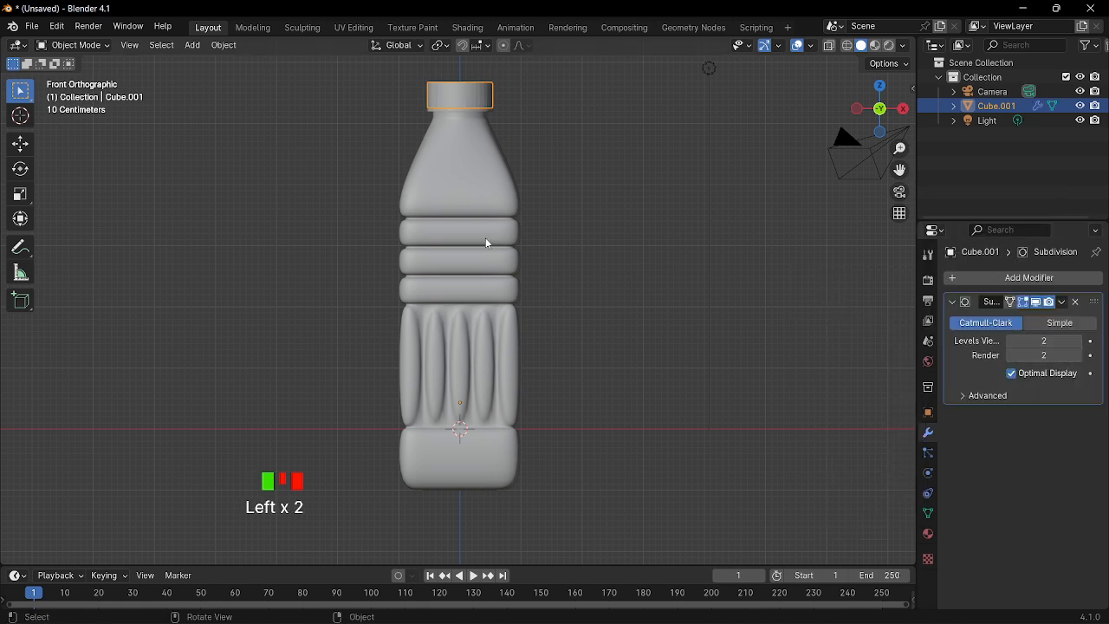
{"action": "right_click", "coordinate": [467, 175]}
{"action": "right_click", "coordinate": [463, 97]}
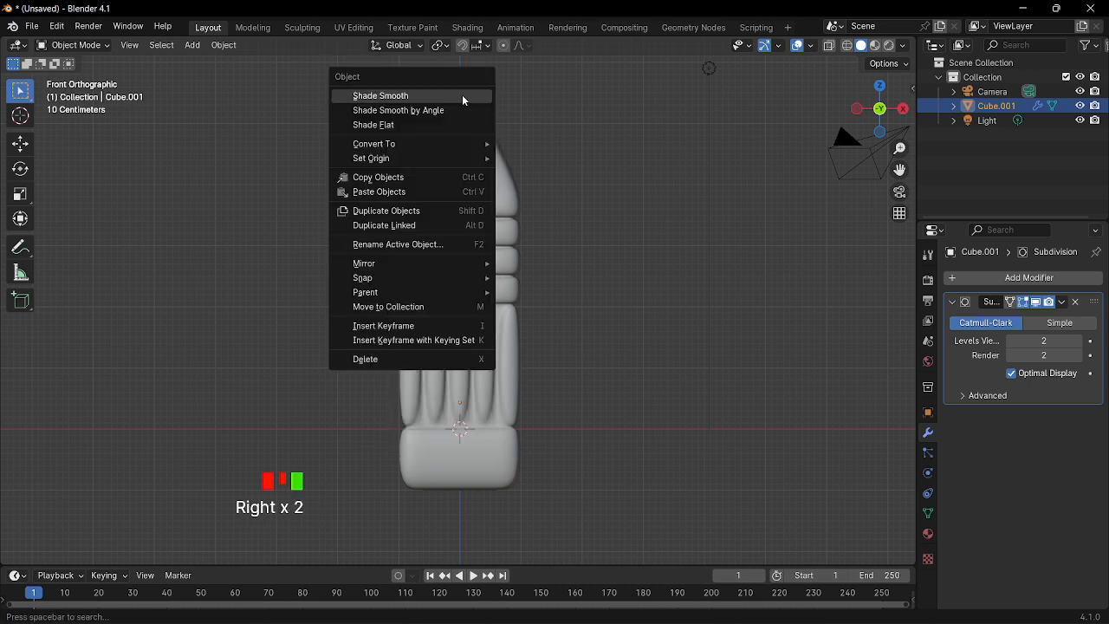
{"action": "left_click", "coordinate": [464, 99]}
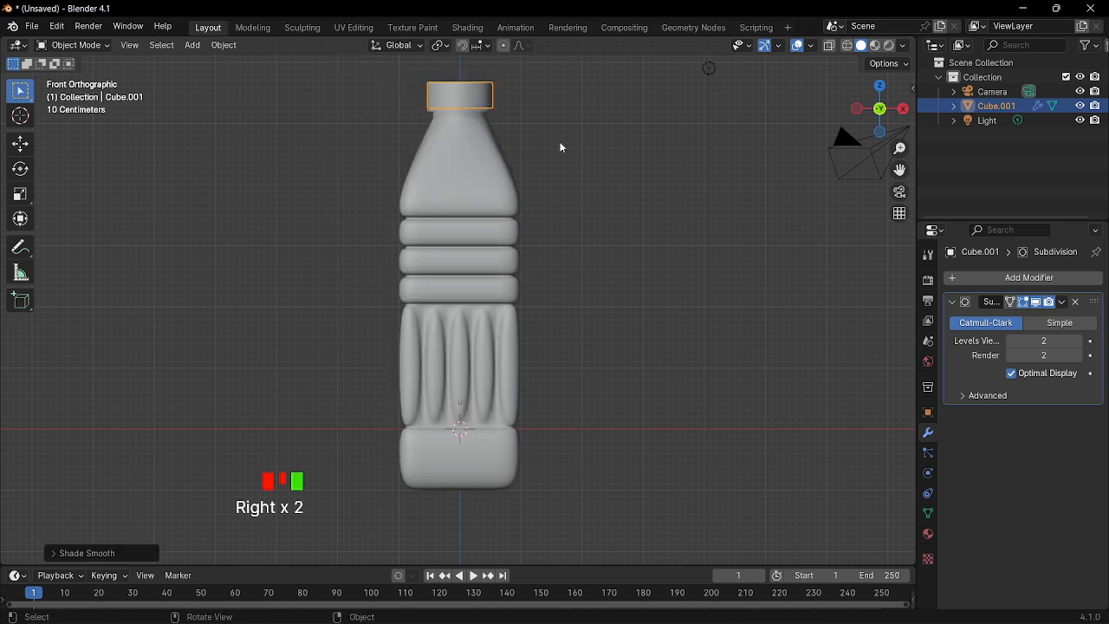
Step: In the bottle's Edit Mode, add one loop cut near the upper end and one near the lower end of the vertical rib section
{"action": "left_click", "coordinate": [480, 352]}
{"action": "left_click", "coordinate": [74, 45]}
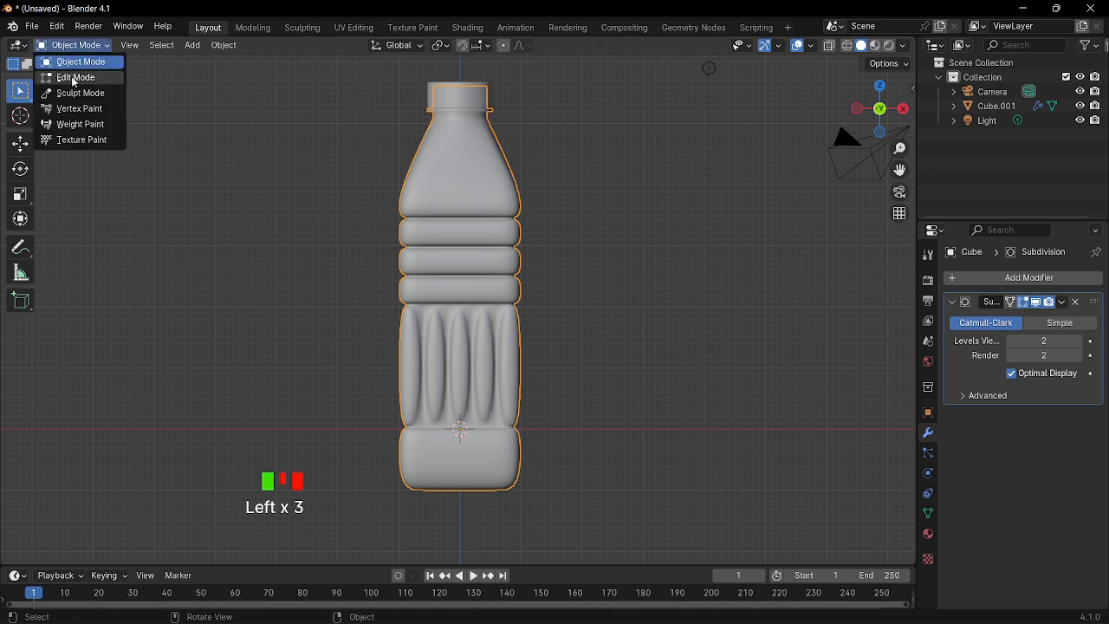
{"action": "left_click", "coordinate": [75, 78]}
{"action": "scroll", "coordinate": [508, 357], "scroll_direction": "up", "scroll_amount": 3}
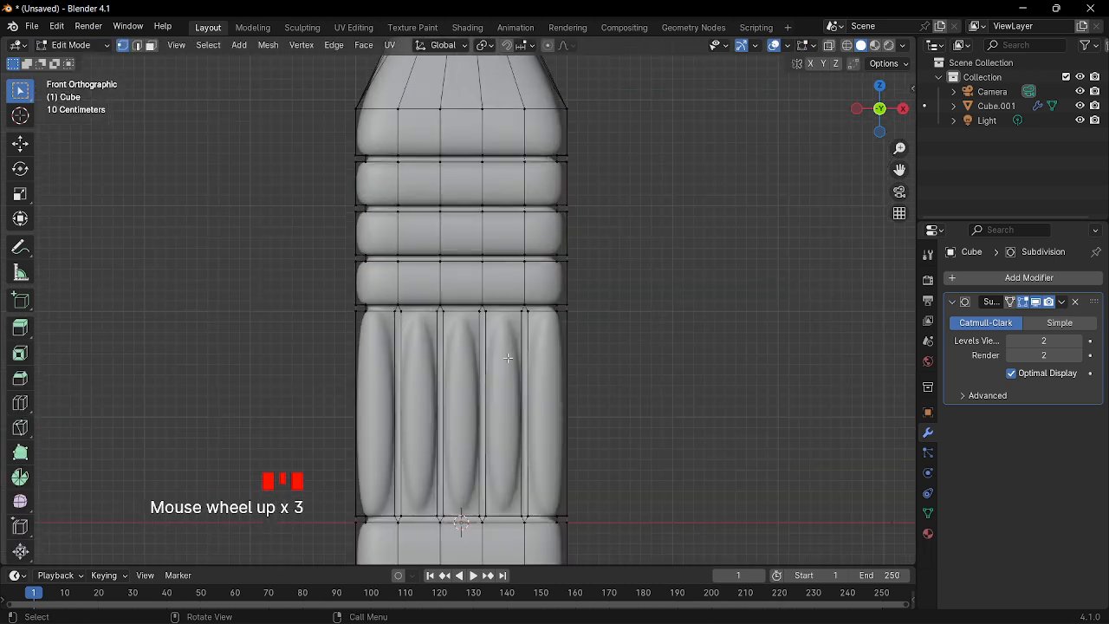
{"action": "key", "text": "ctrl+r"}
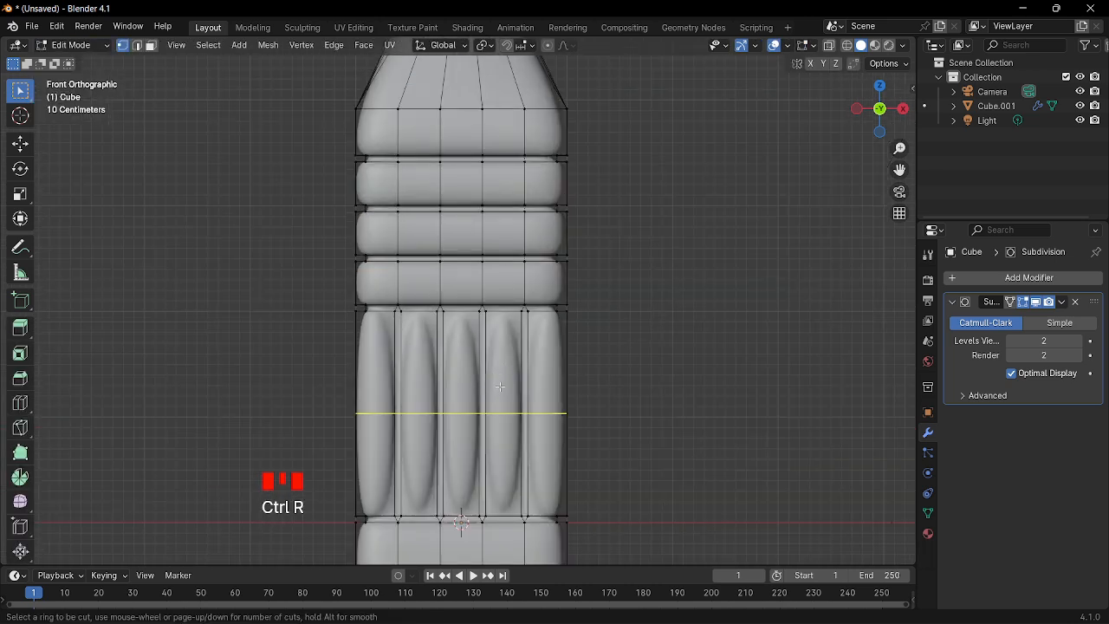
{"action": "left_click", "coordinate": [498, 381]}
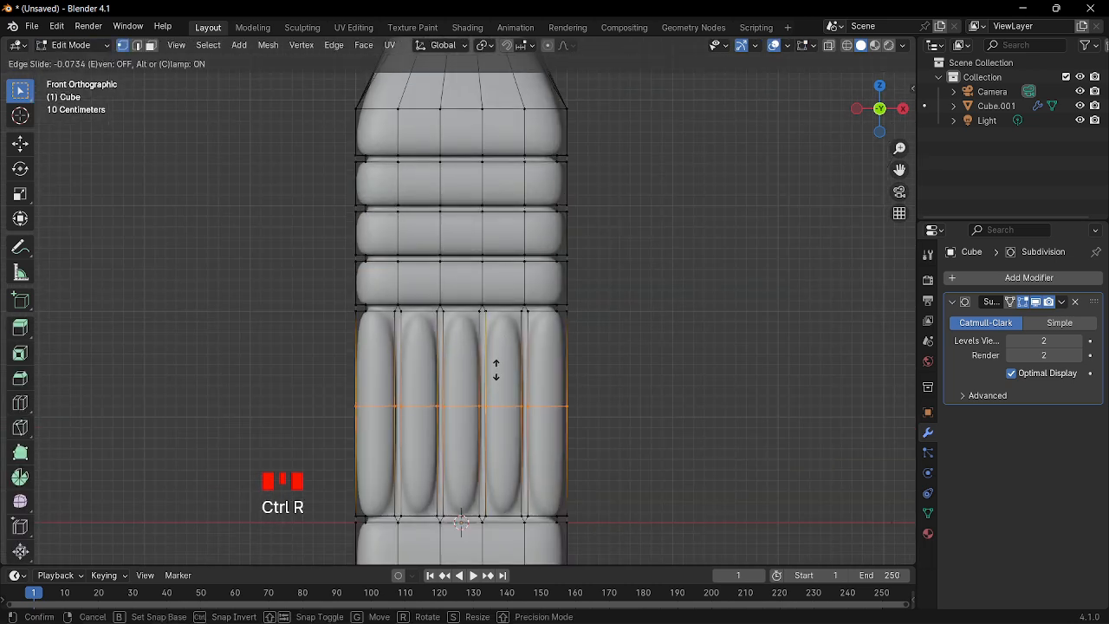
{"action": "left_click", "coordinate": [499, 305]}
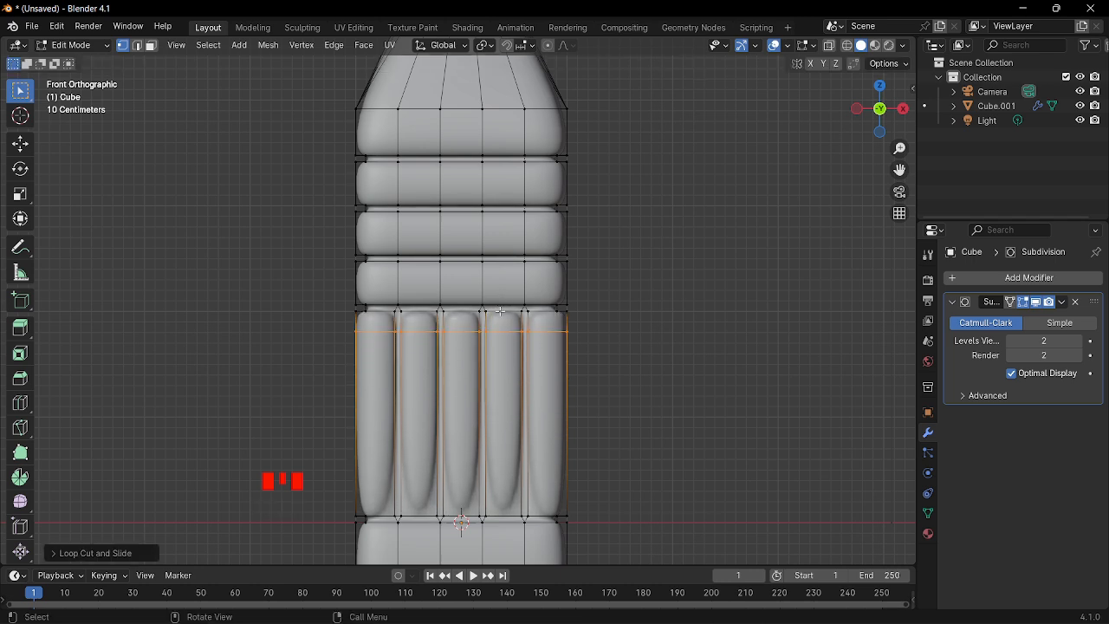
{"action": "key", "text": "ctrl+r"}
{"action": "left_click", "coordinate": [541, 428]}
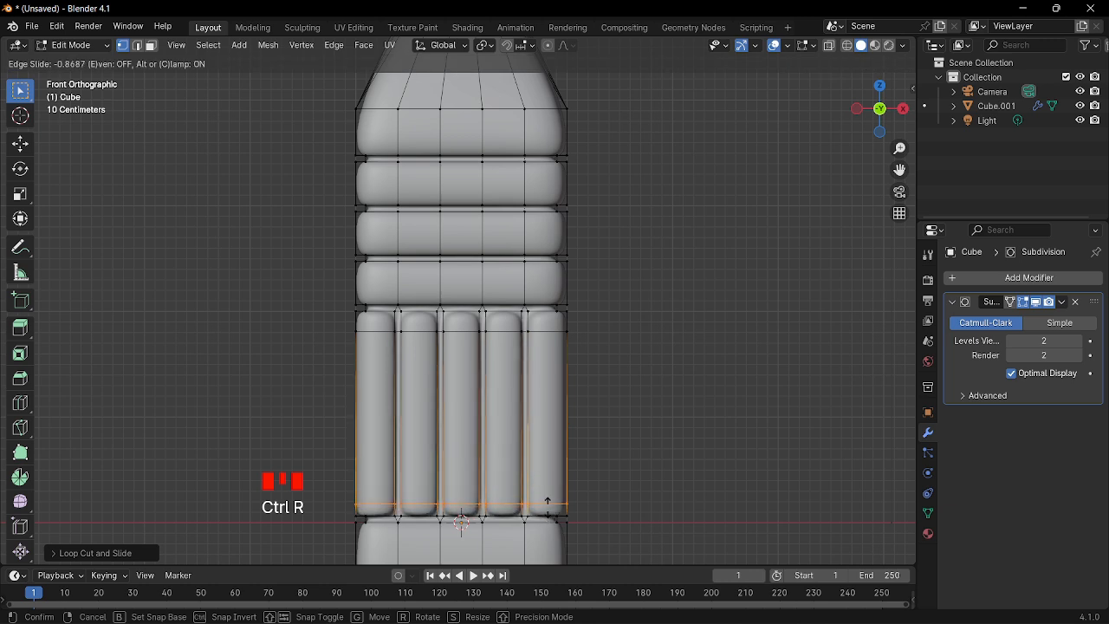
{"action": "left_click", "coordinate": [546, 508]}
Step: Add two loop cuts to the bottle's base section, one near its upper edge and one slid about 0.386 toward its bottom edge
{"action": "middle_click_drag", "start_coordinate": [664, 463], "coordinate": [560, 366]}
{"action": "key", "text": "KP_1"}
{"action": "scroll", "coordinate": [609, 453], "scroll_direction": "down", "scroll_amount": 3}
{"action": "scroll", "coordinate": [561, 367], "scroll_direction": "up", "scroll_amount": 3}
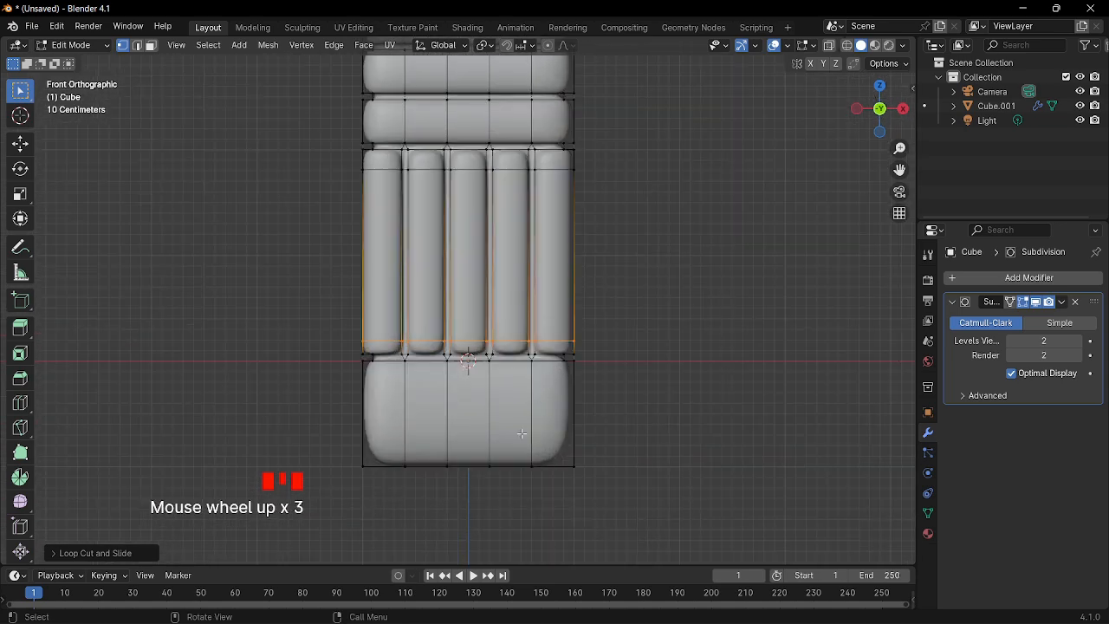
{"action": "key", "text": "ctrl+r"}
{"action": "left_click", "coordinate": [526, 414]}
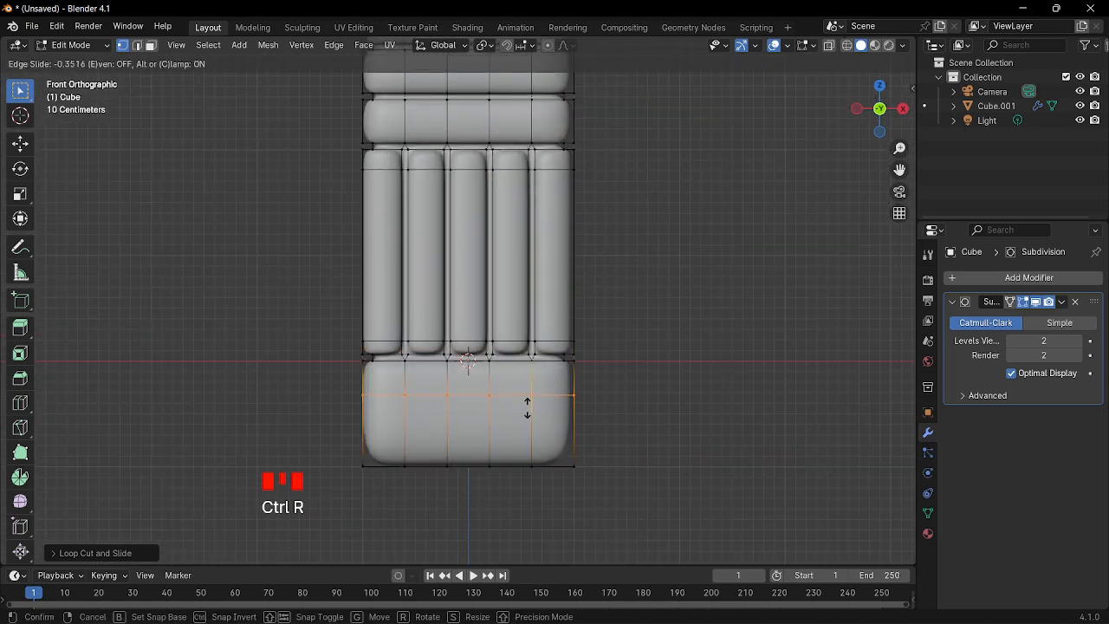
{"action": "left_click", "coordinate": [532, 388]}
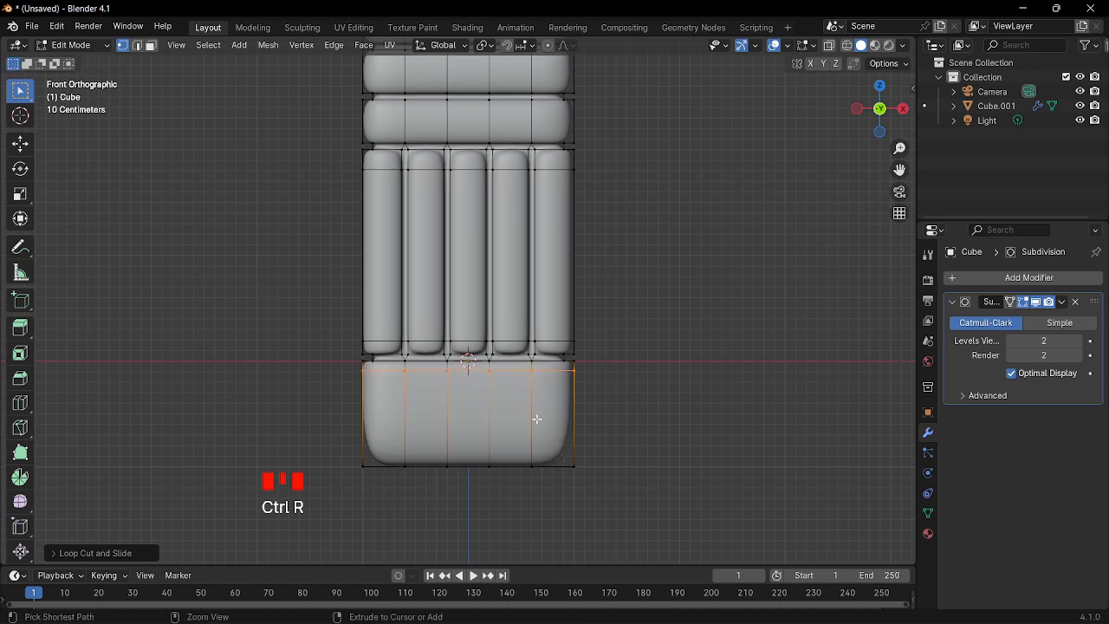
{"action": "key", "text": "ctrl+r"}
{"action": "left_click", "coordinate": [533, 420]}
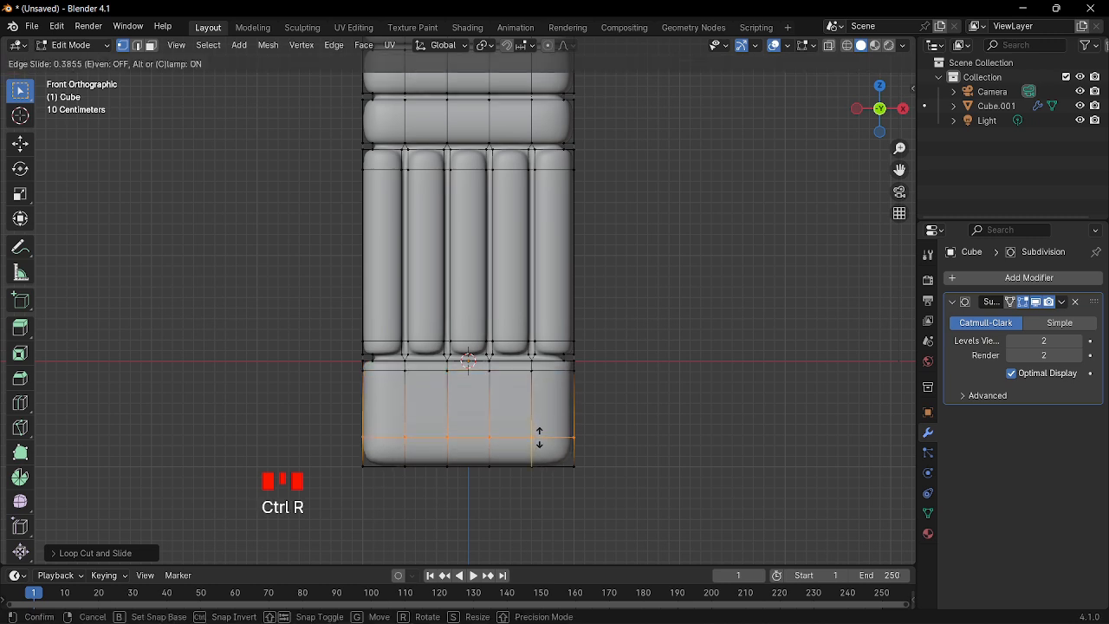
{"action": "left_click", "coordinate": [539, 437]}
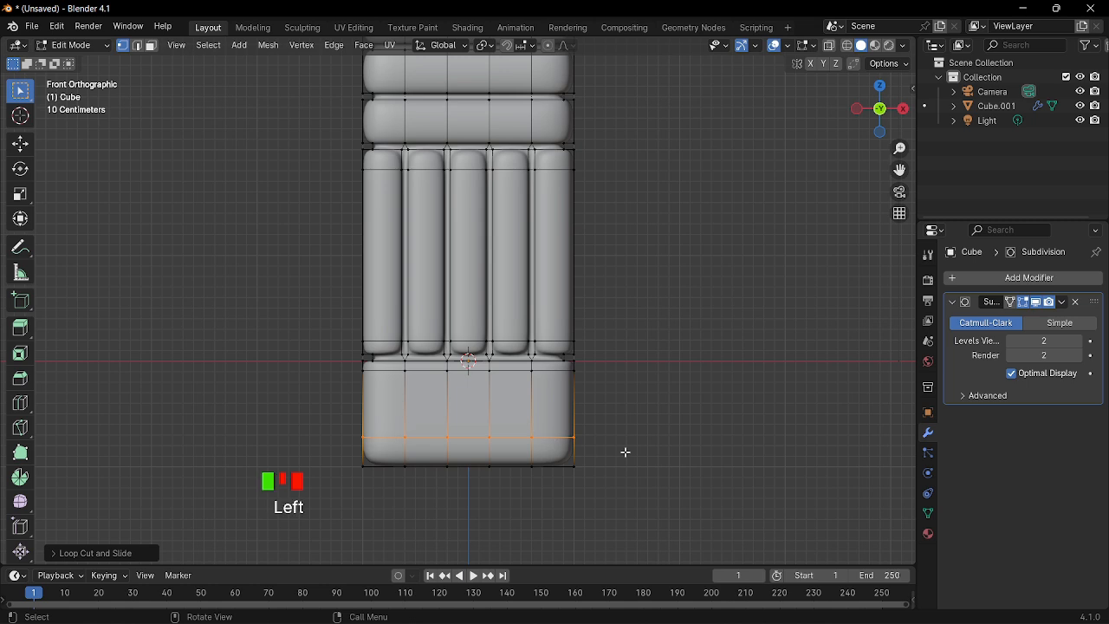
Step: With X-ray on, select the bottle's bottom vertices, grow the selection once, move it up about 0.36 m along Z, and deselect
{"action": "left_click", "coordinate": [624, 450]}
{"action": "left_click", "coordinate": [829, 45]}
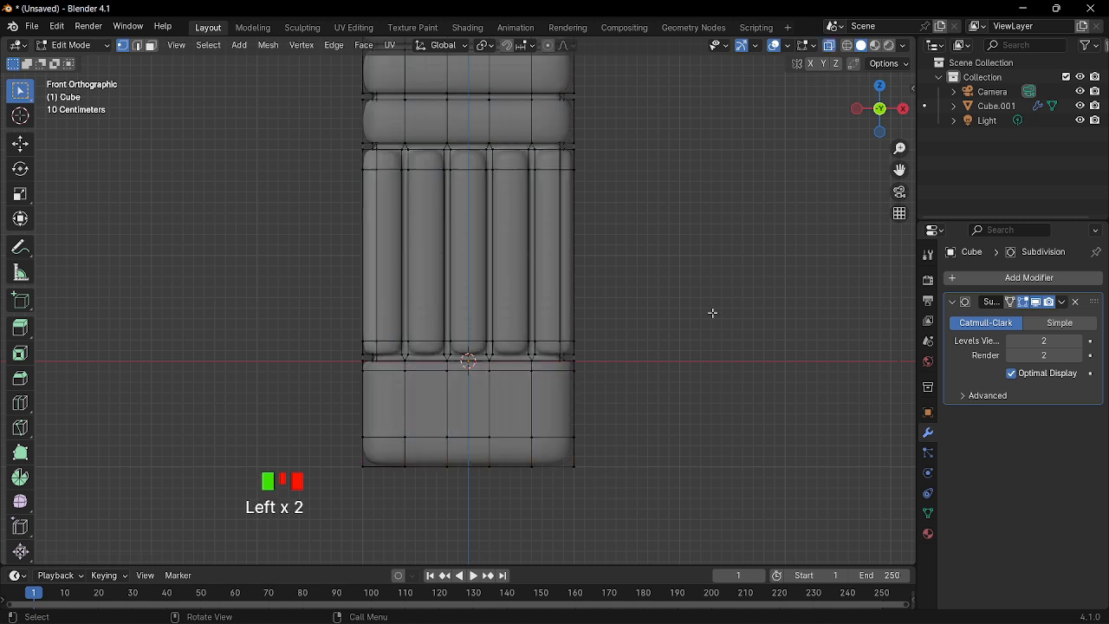
{"action": "left_click_drag", "start_coordinate": [642, 509], "coordinate": [341, 462]}
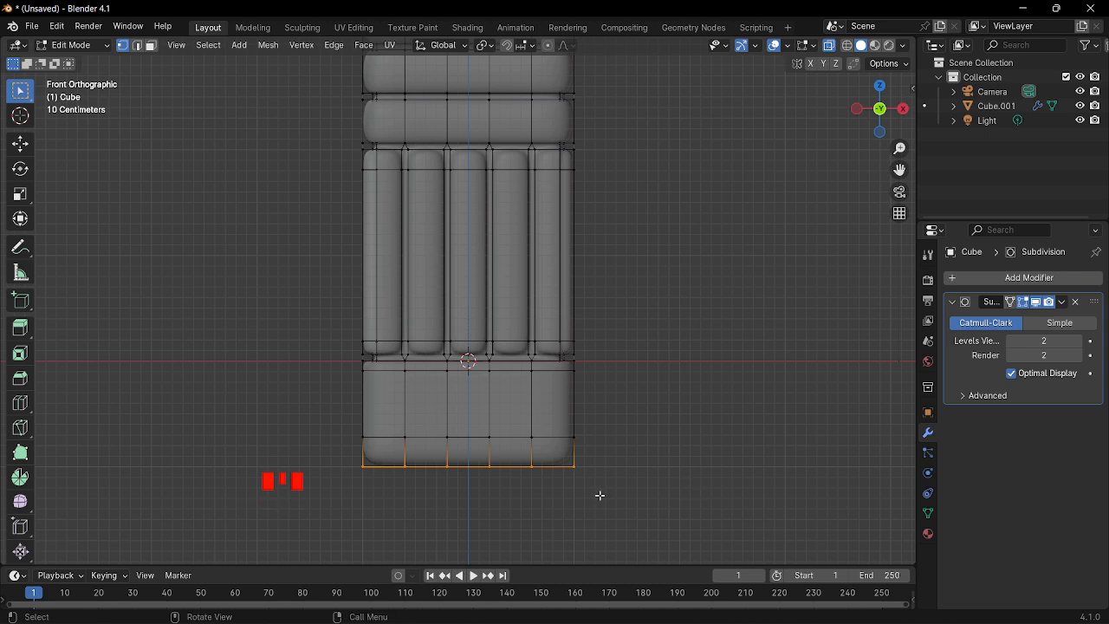
{"action": "middle_click_drag", "start_coordinate": [598, 494], "coordinate": [609, 452]}
{"action": "key", "text": "KP_1"}
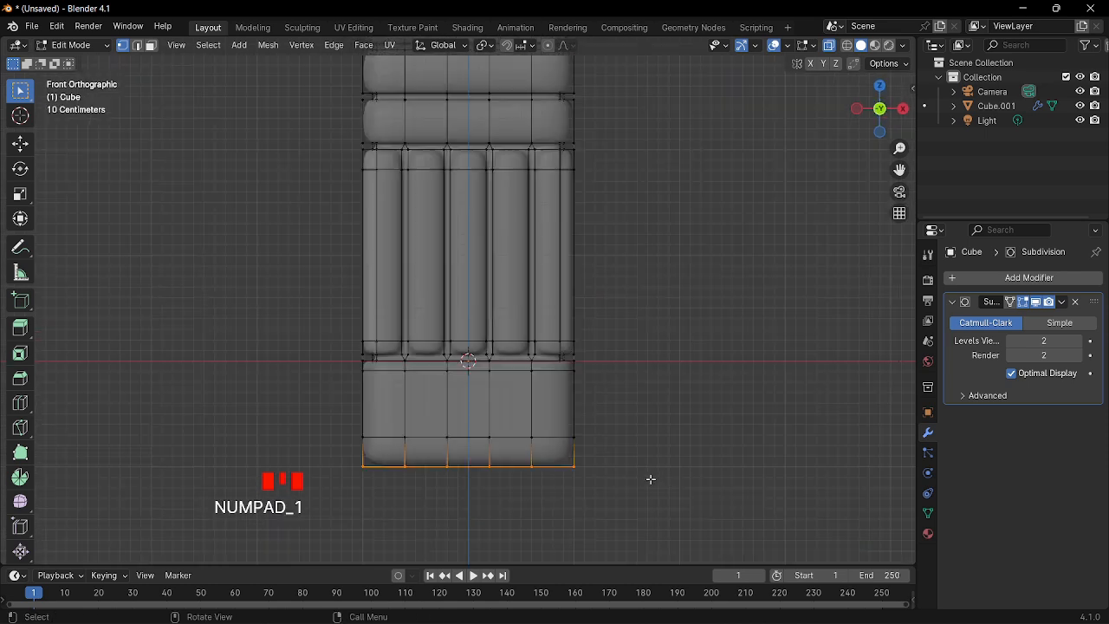
{"action": "key", "text": "ctrl+KP_Add"}
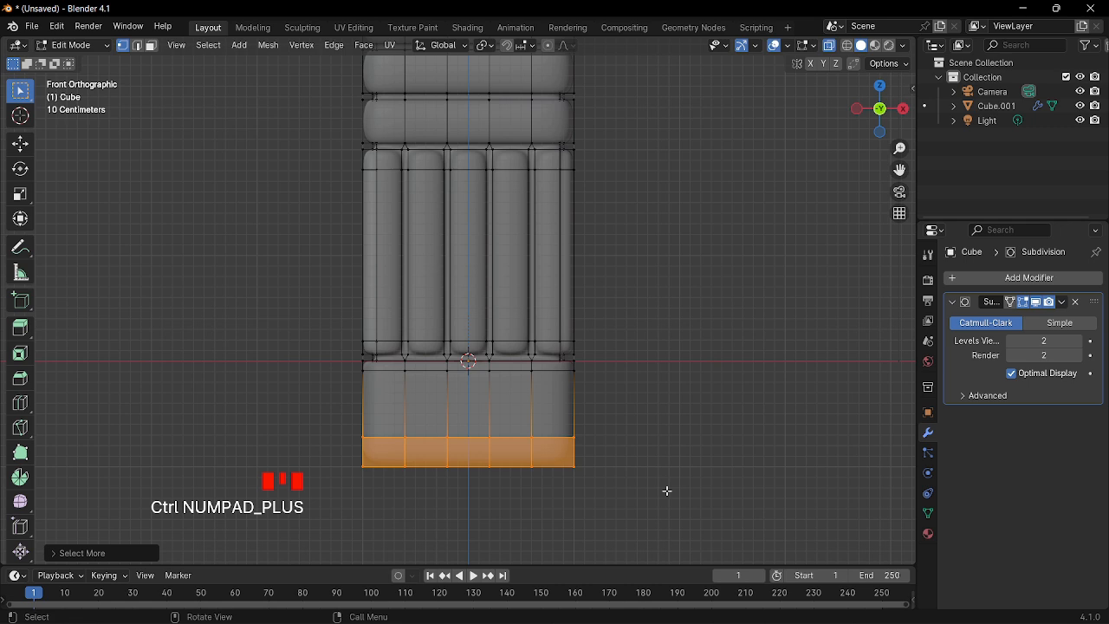
{"action": "key", "text": "g"}
{"action": "key", "text": "z"}
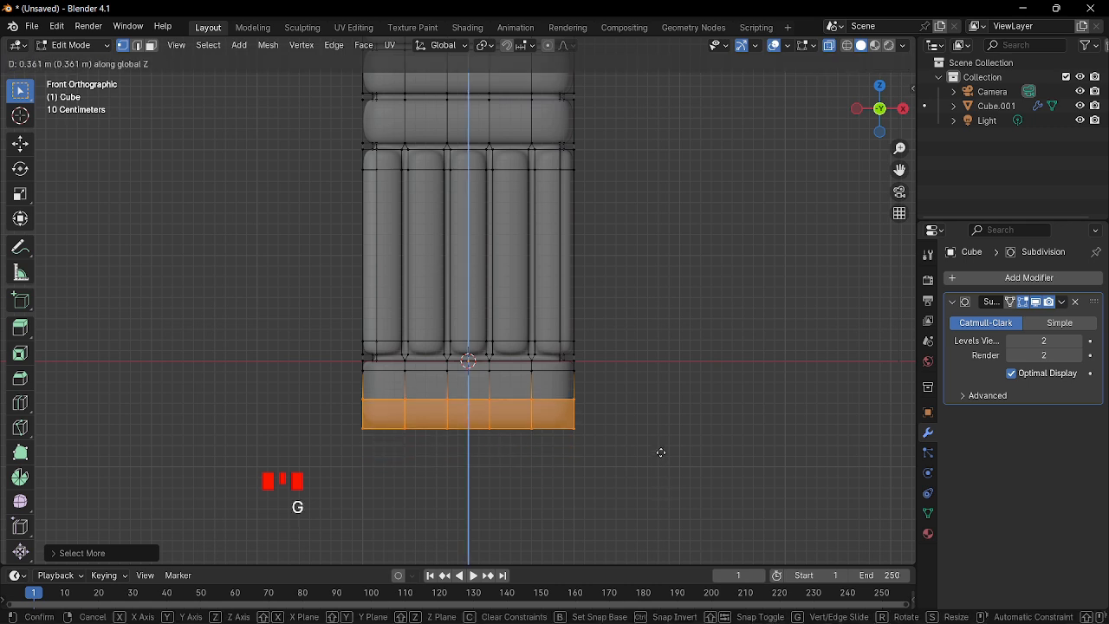
{"action": "left_click", "coordinate": [660, 452]}
{"action": "left_click", "coordinate": [683, 434]}
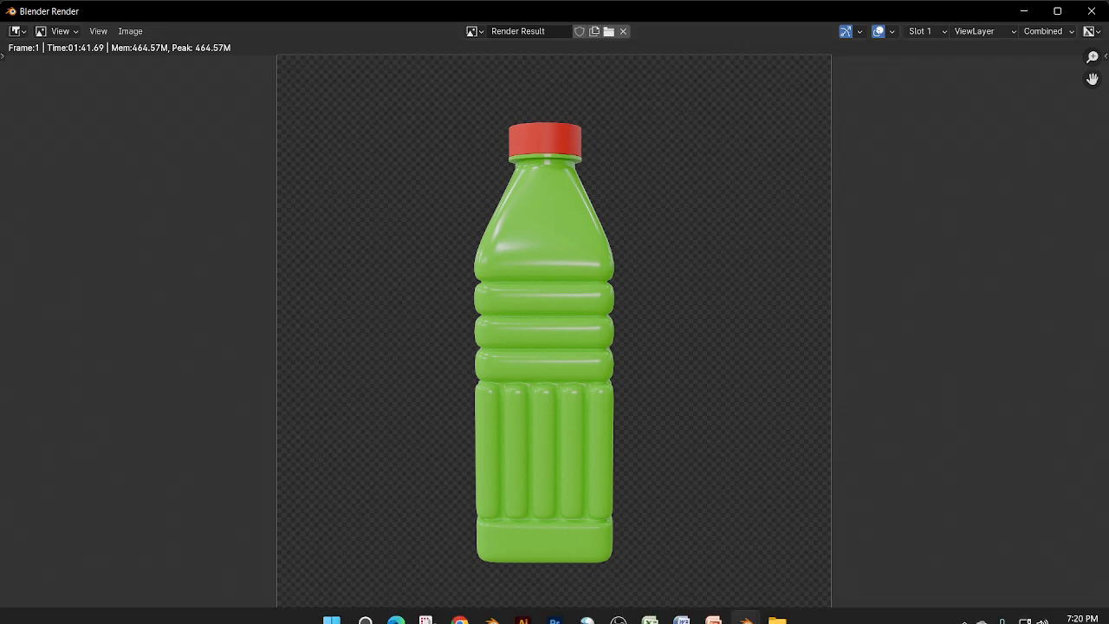
Step: Return from the render result to the main Blender window and show the bottle's material properties
{"action": "mouse_move", "coordinate": [745, 610]}
{"action": "left_click", "coordinate": [679, 544]}
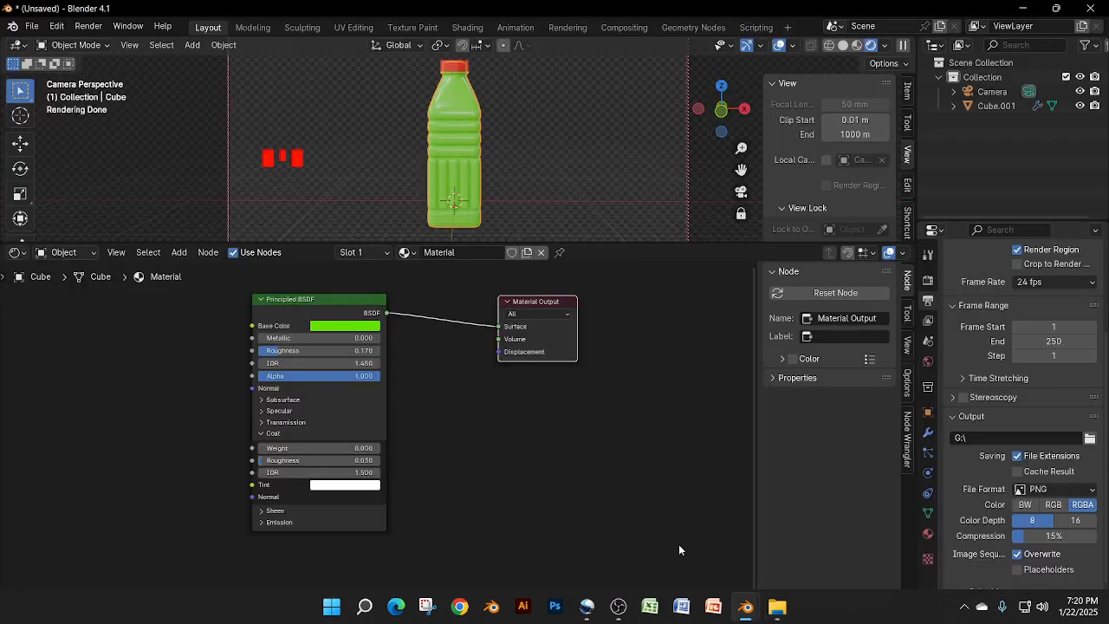
{"action": "scroll", "coordinate": [694, 398], "scroll_direction": "up", "scroll_amount": 1}
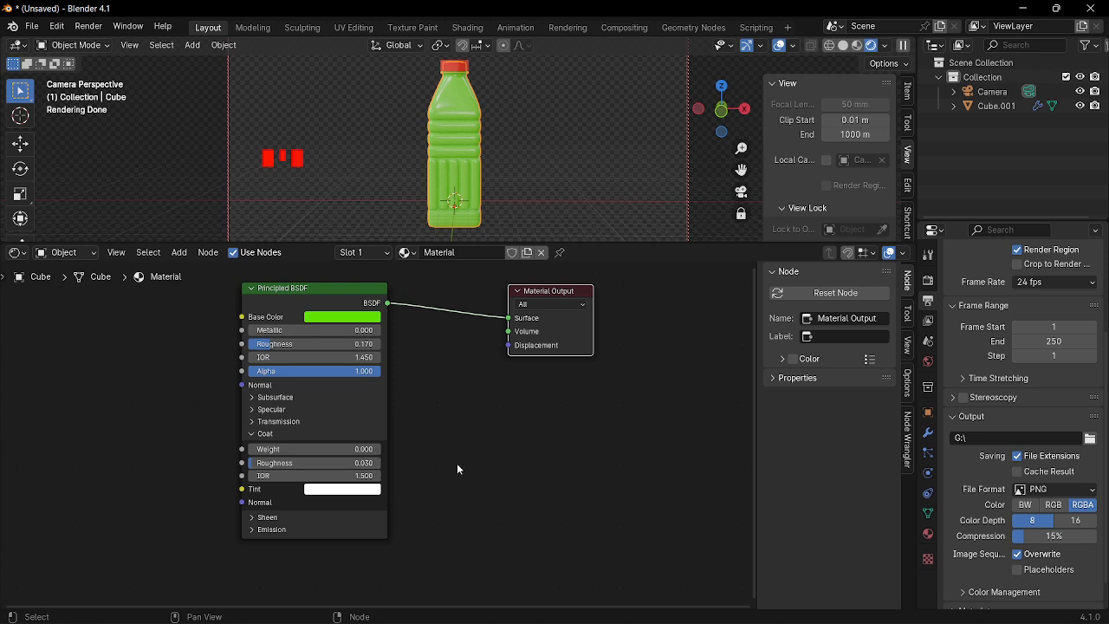
{"action": "left_click", "coordinate": [927, 535]}
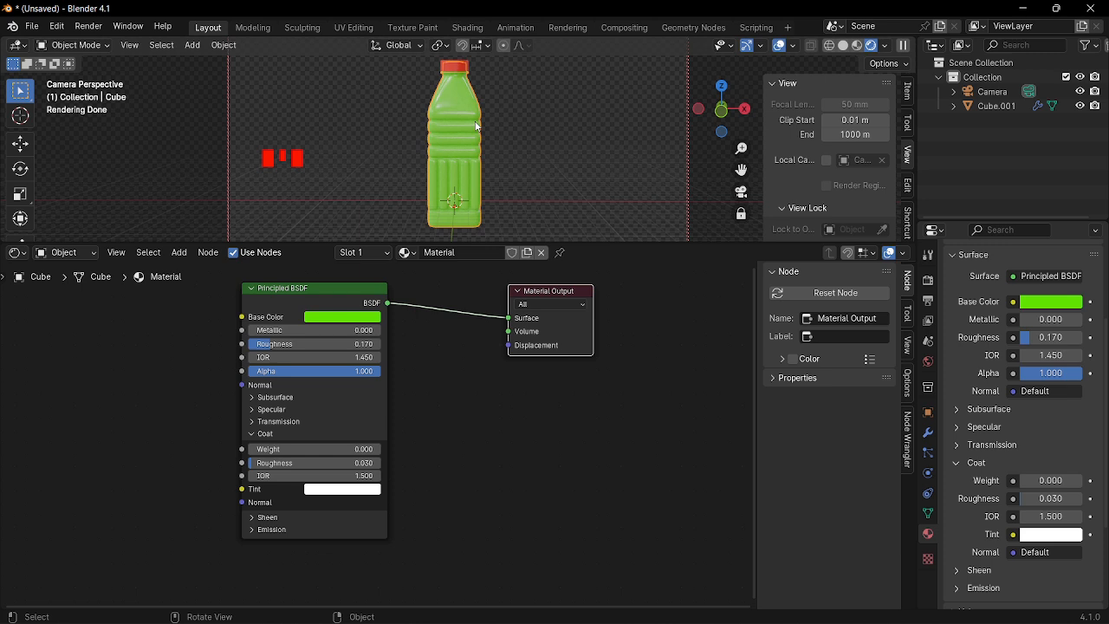
Step: Set the roughness of the cap's red material to about 0.216 and narrow the shader editor's sidebar
{"action": "left_click", "coordinate": [465, 66]}
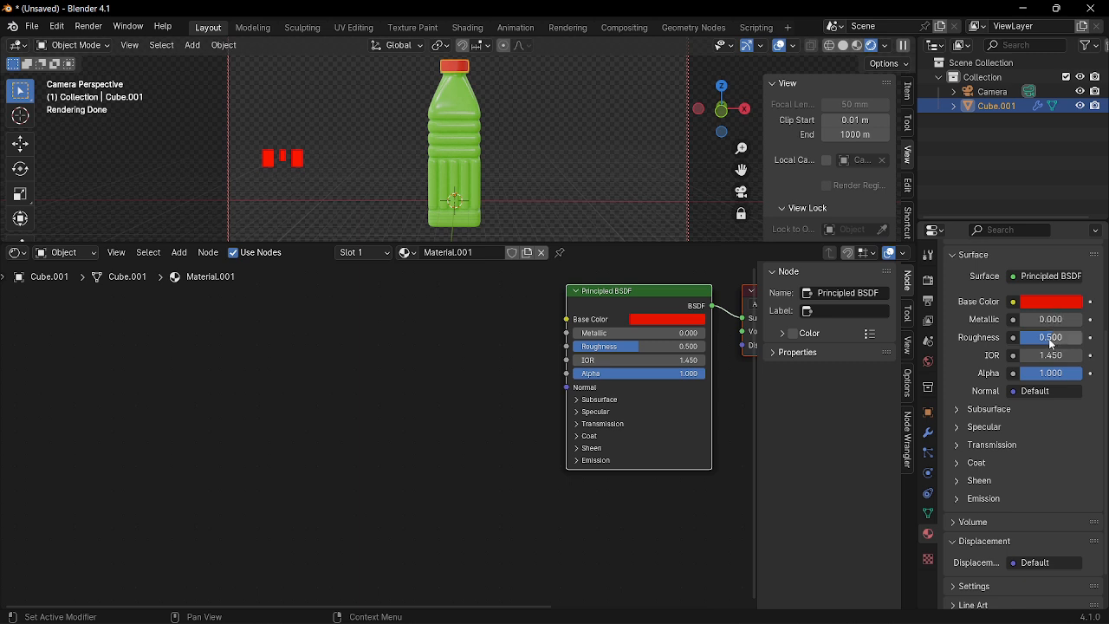
{"action": "left_click", "coordinate": [1050, 338]}
{"action": "left_click_drag", "start_coordinate": [1049, 338], "coordinate": [1030, 338]}
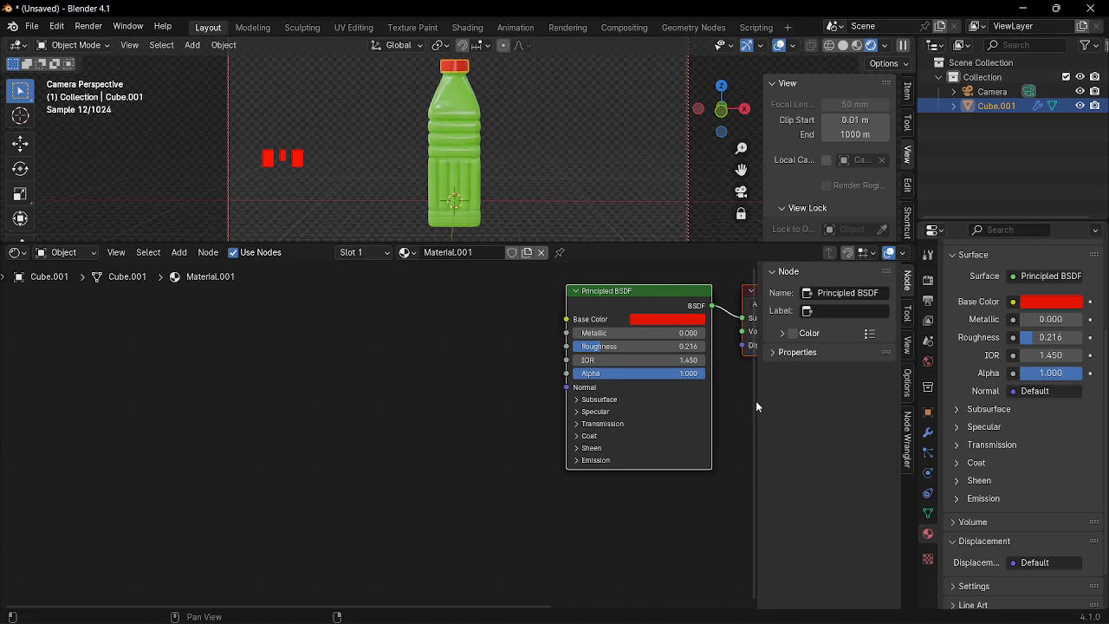
{"action": "left_click_drag", "start_coordinate": [756, 401], "coordinate": [847, 402]}
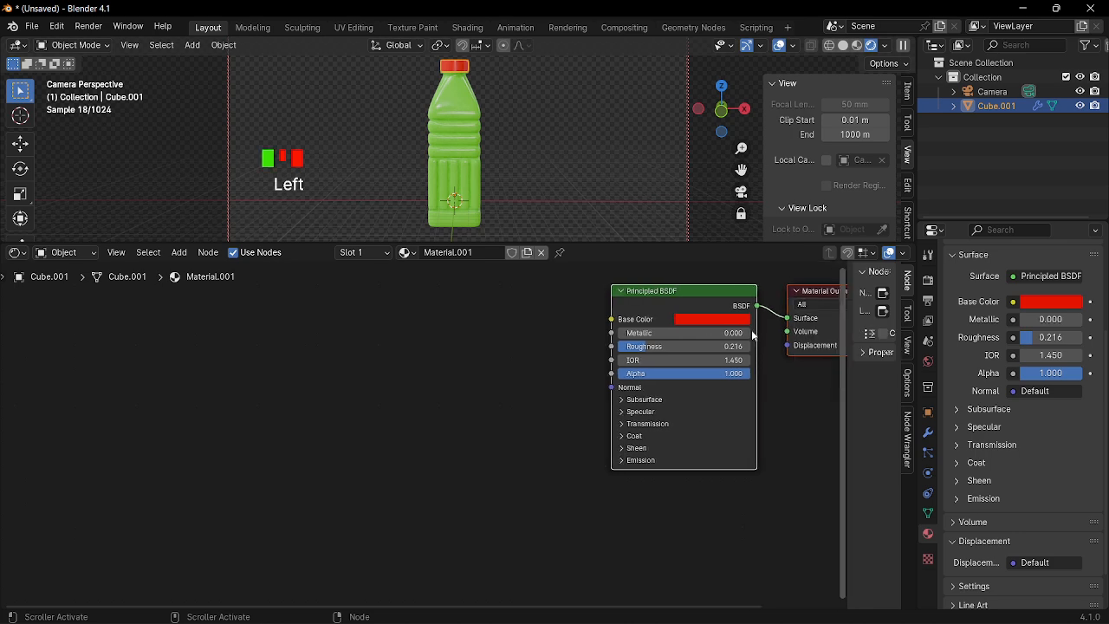
Step: Switch the 3D viewport to Material Preview shading and review the scene's Cycles sampling settings for viewport and final render
{"action": "left_click_drag", "start_coordinate": [676, 292], "coordinate": [290, 317]}
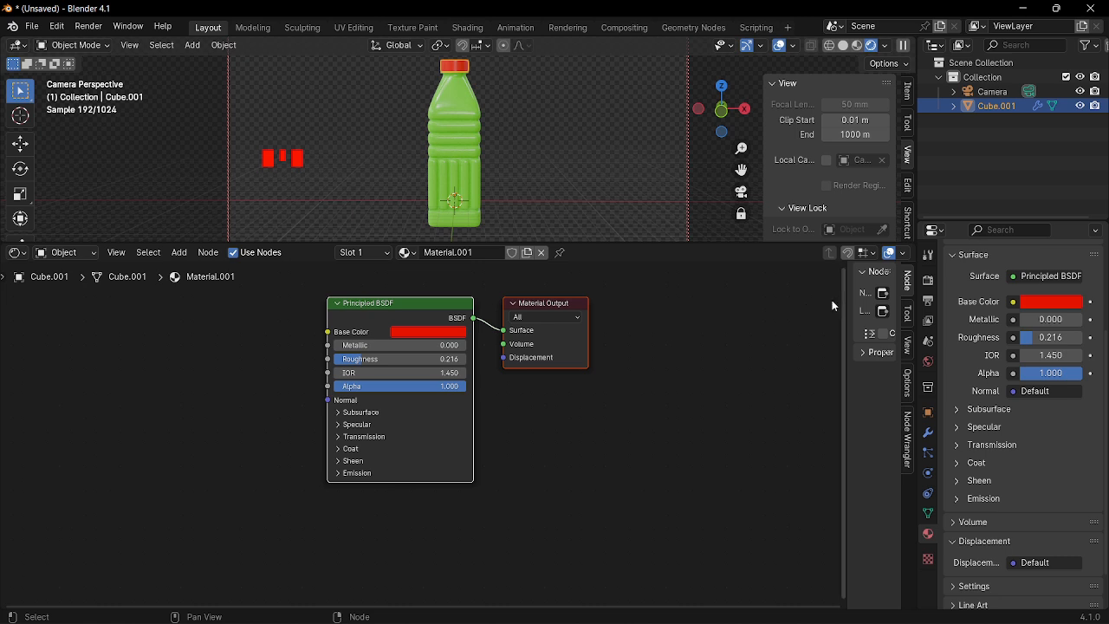
{"action": "left_click", "coordinate": [858, 46]}
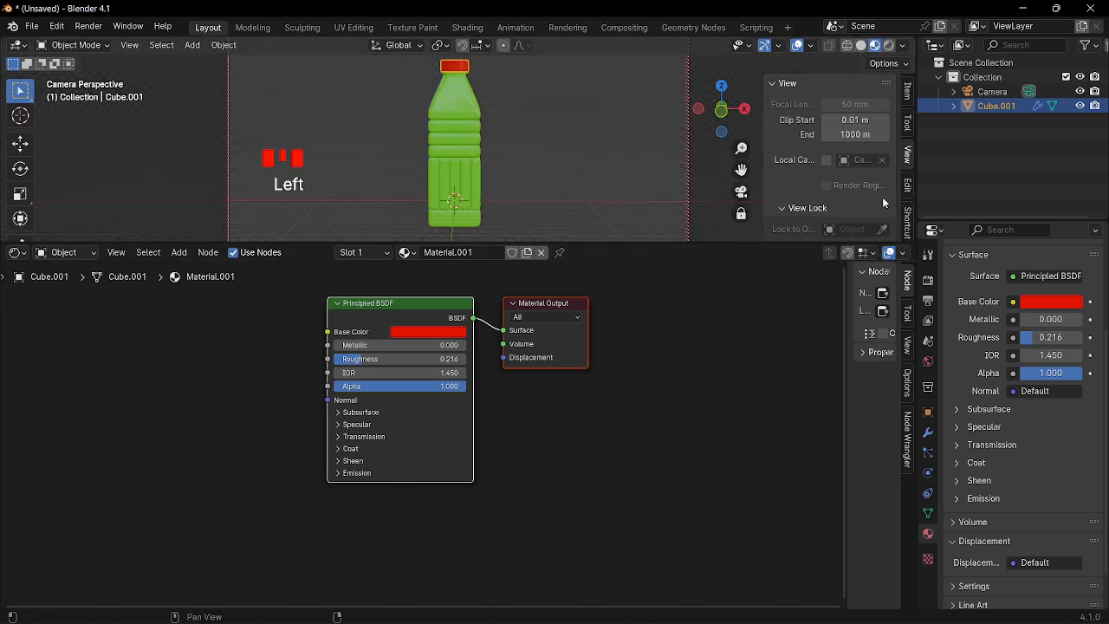
{"action": "left_click", "coordinate": [928, 282]}
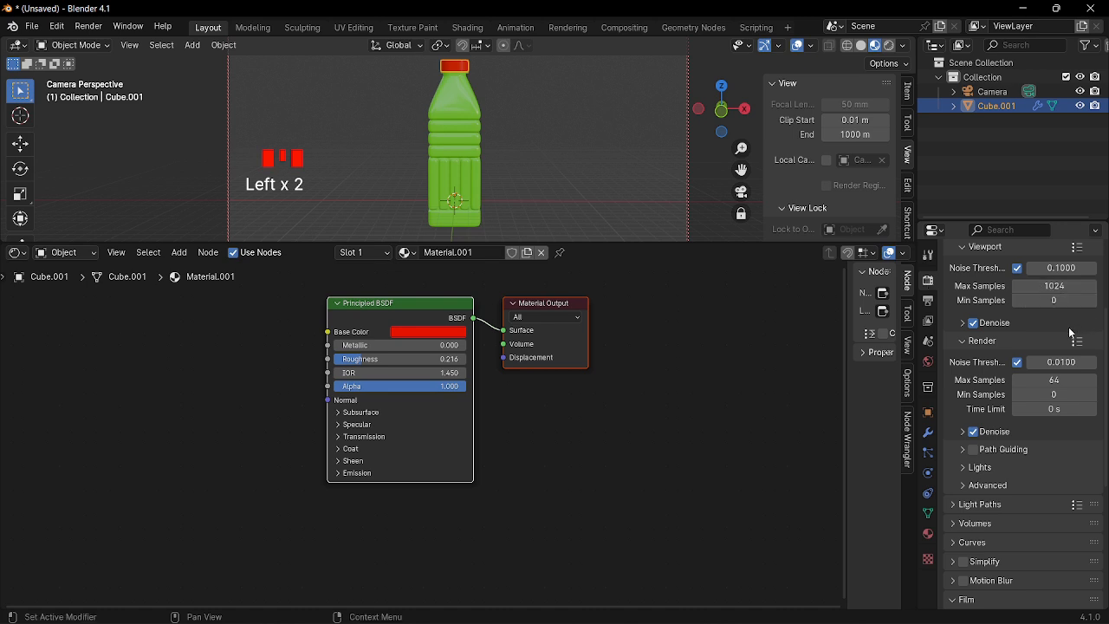
{"action": "scroll", "coordinate": [1072, 331], "scroll_direction": "up", "scroll_amount": 1}
{"action": "scroll", "coordinate": [1054, 315], "scroll_direction": "up", "scroll_amount": 4}
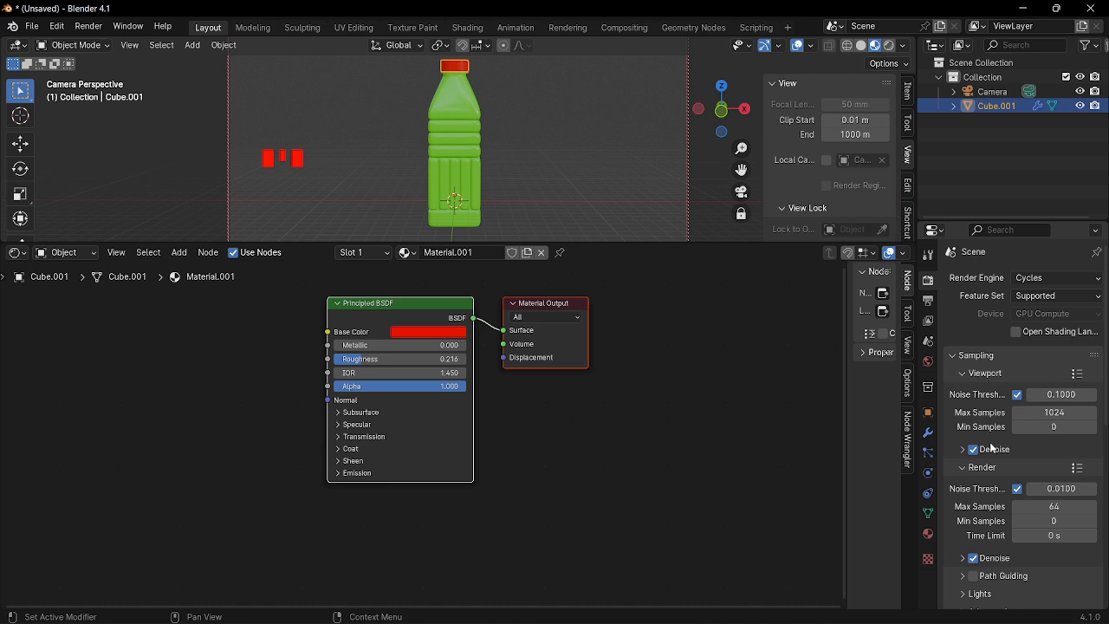
{"action": "scroll", "coordinate": [1061, 466], "scroll_direction": "down", "scroll_amount": 1}
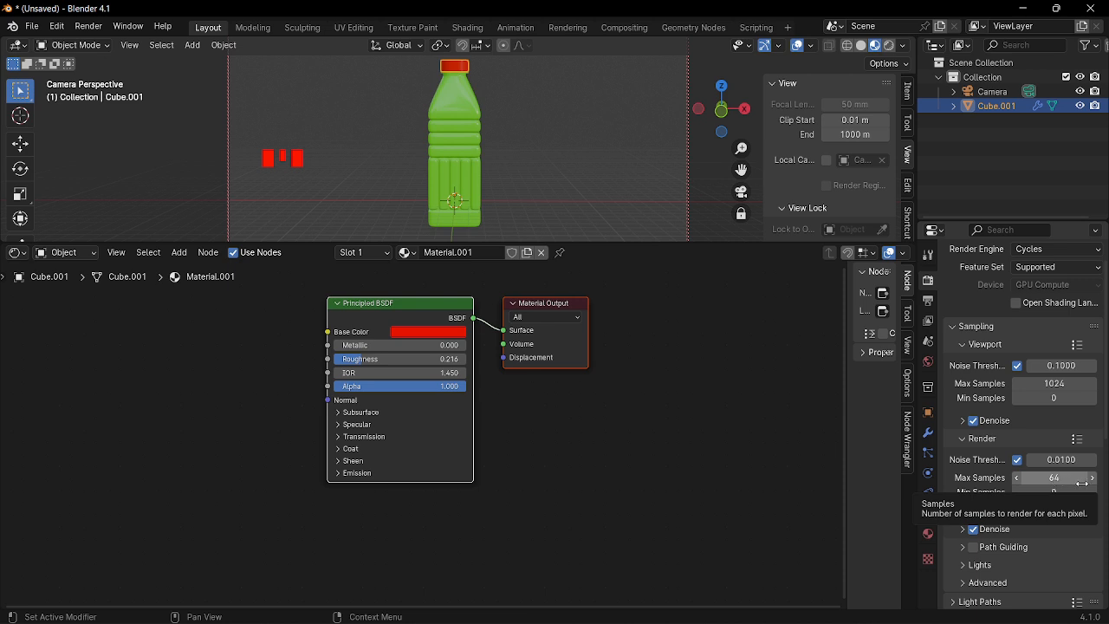
Step: Check the scene's output resolution and file format settings, and render the bottle as a still image from the camera
{"action": "left_click", "coordinate": [928, 300]}
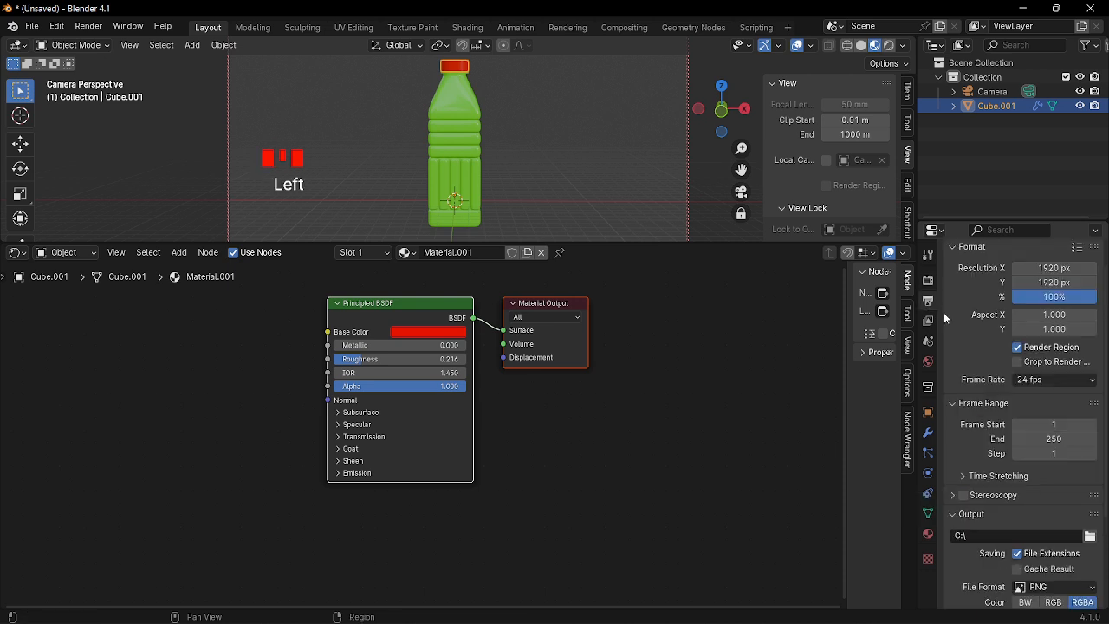
{"action": "scroll", "coordinate": [1102, 433], "scroll_direction": "down", "scroll_amount": 3}
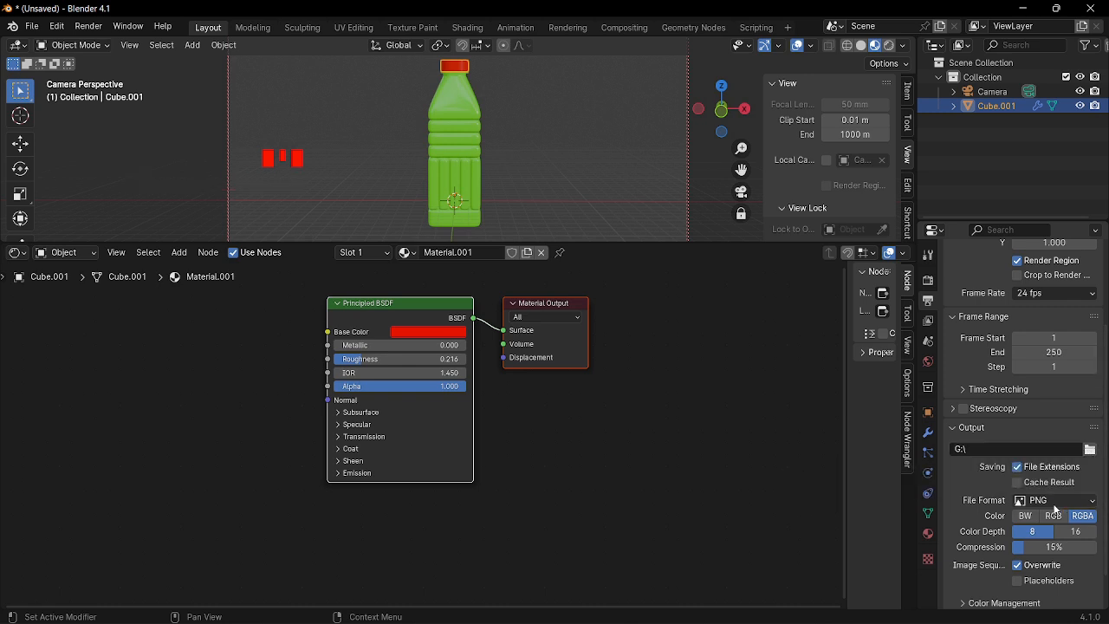
{"action": "scroll", "coordinate": [1074, 502], "scroll_direction": "down", "scroll_amount": 2}
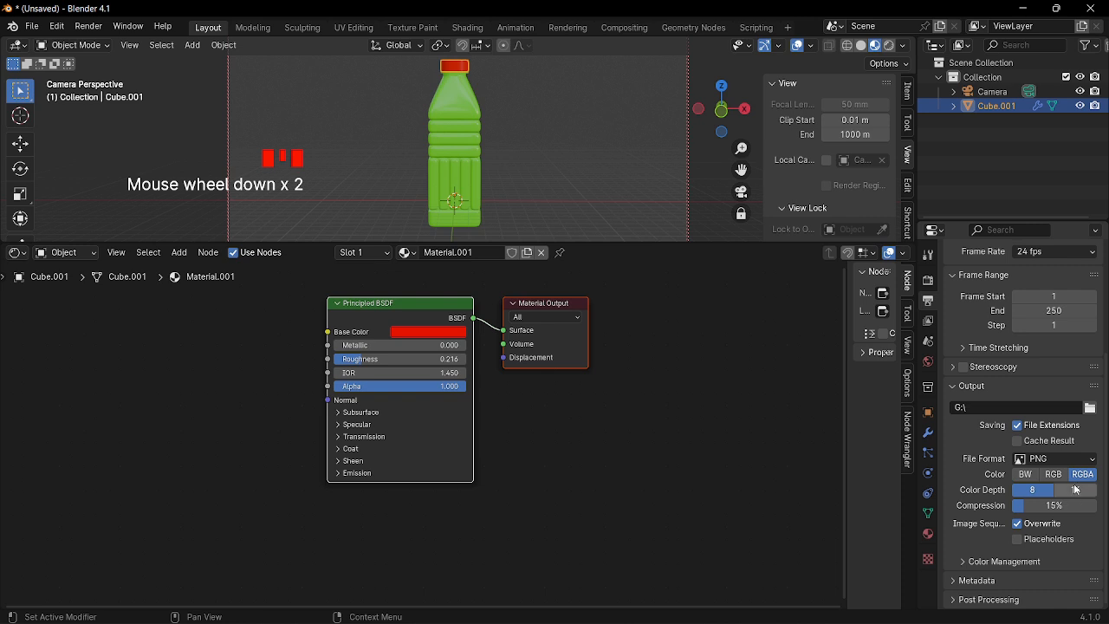
{"action": "left_click", "coordinate": [87, 27]}
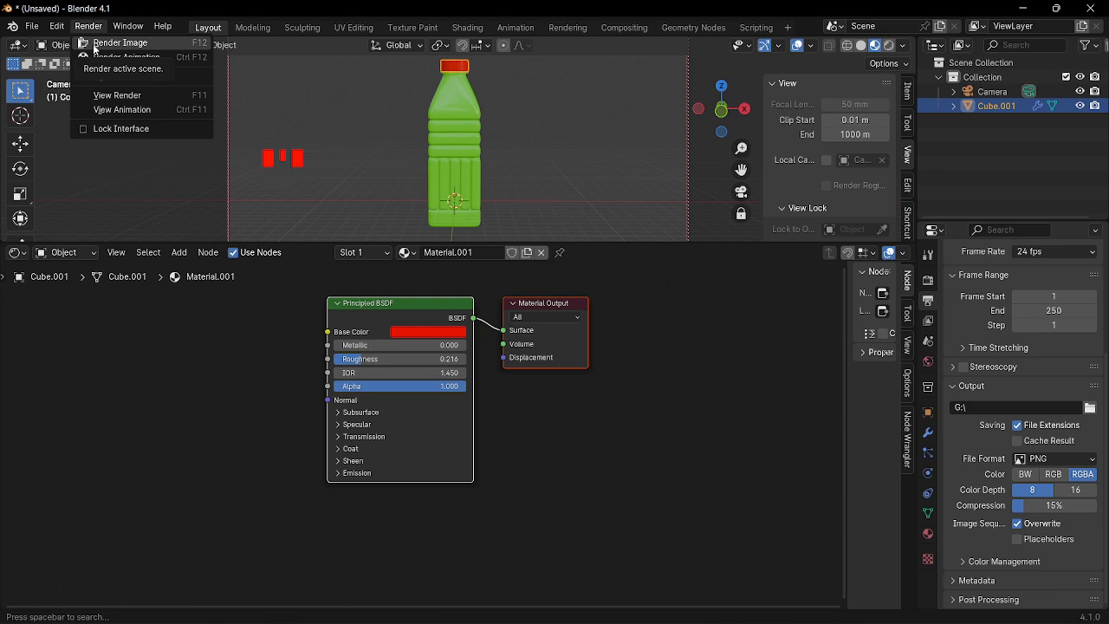
{"action": "left_click", "coordinate": [95, 48]}
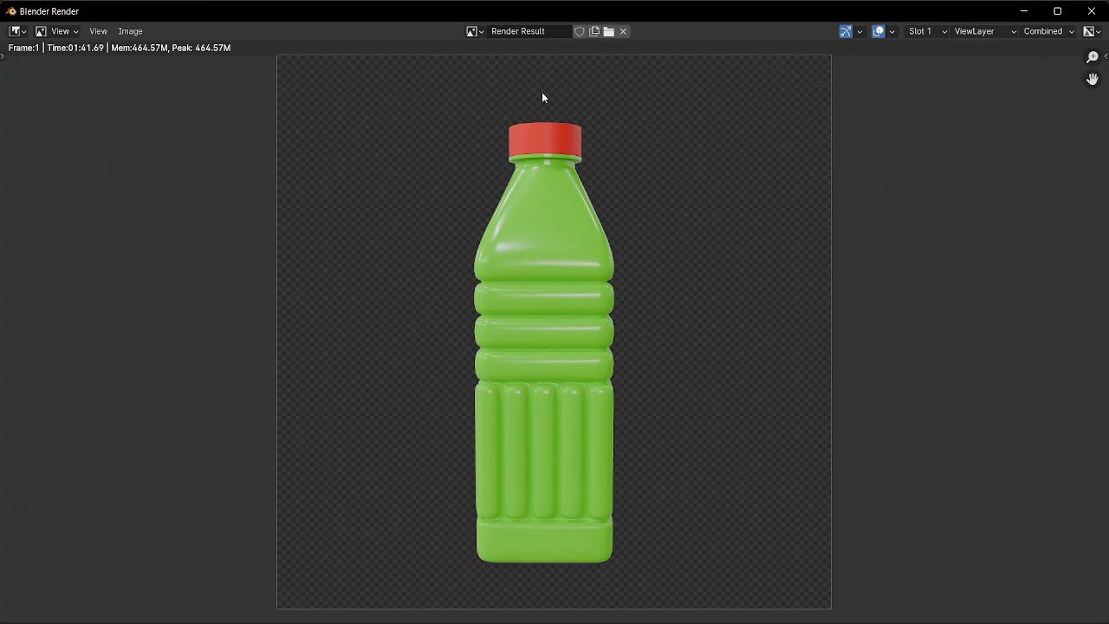